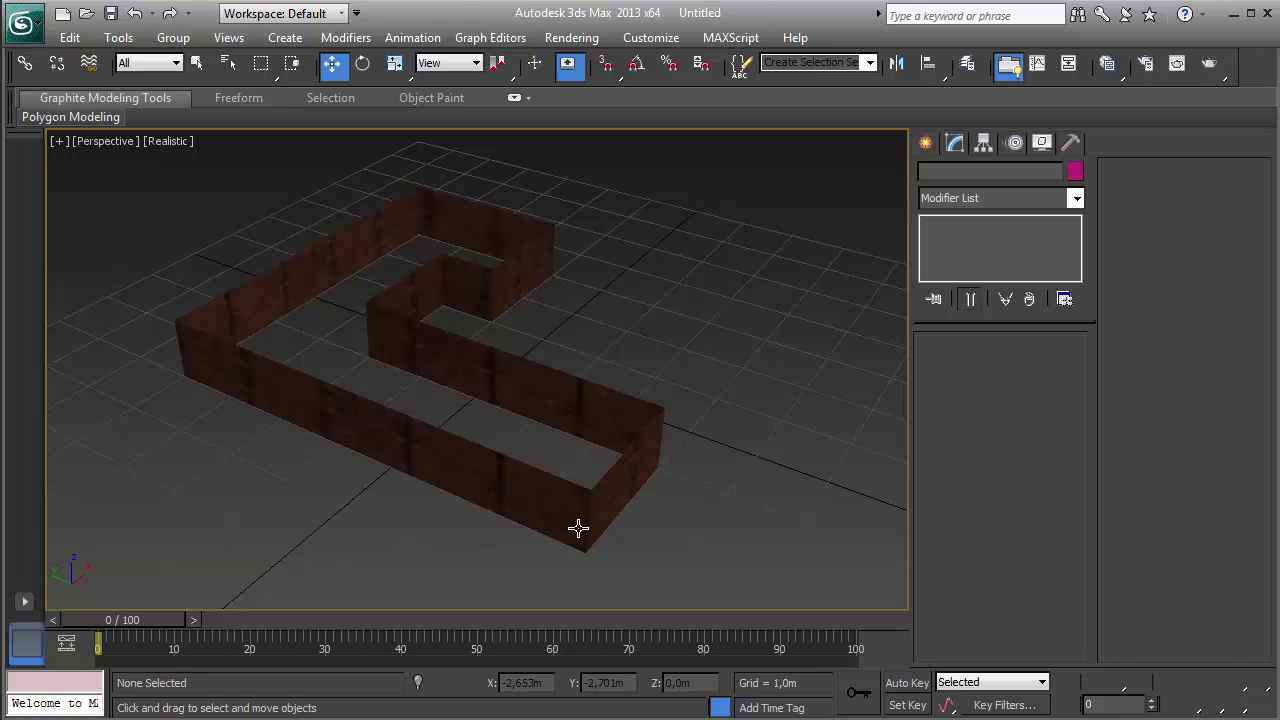
Step: Select the wooden wall object and display edged faces in the perspective viewport
click(578, 528)
key(F4)
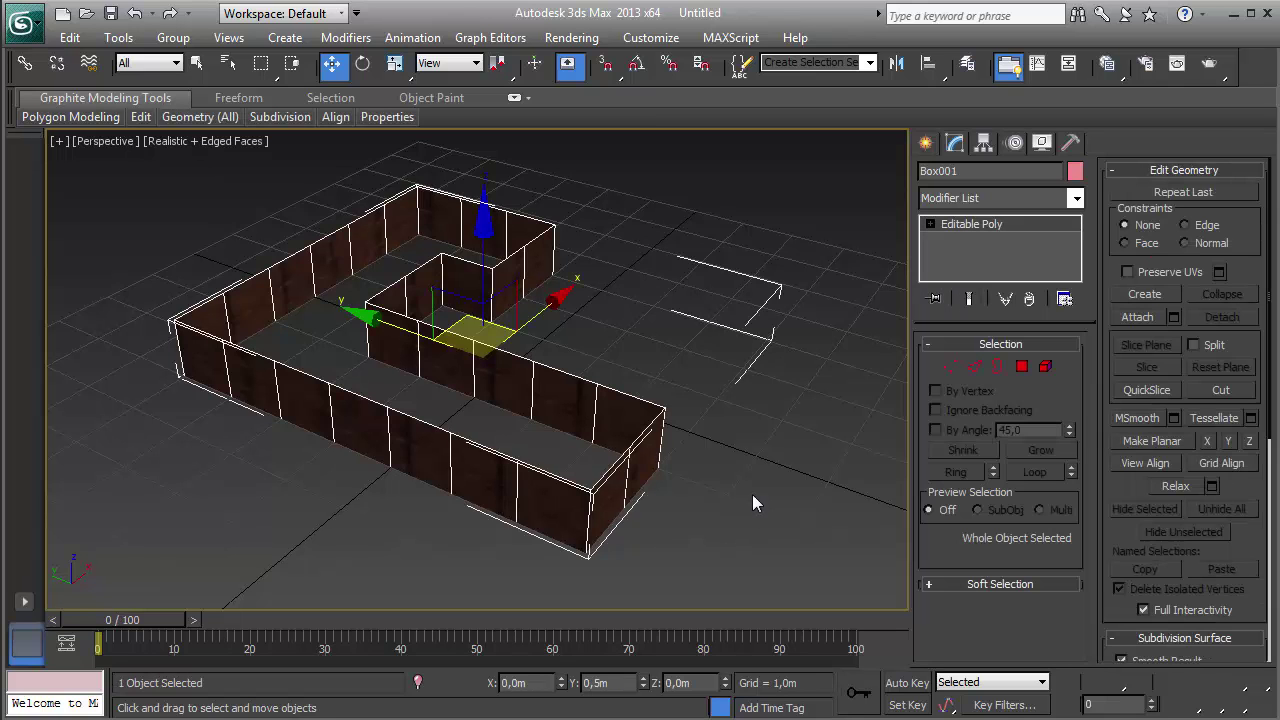
Step: Draw a trial box about 6.7 m long and 4.6 m wide beside the walls and delete it again
click(927, 142)
click(960, 273)
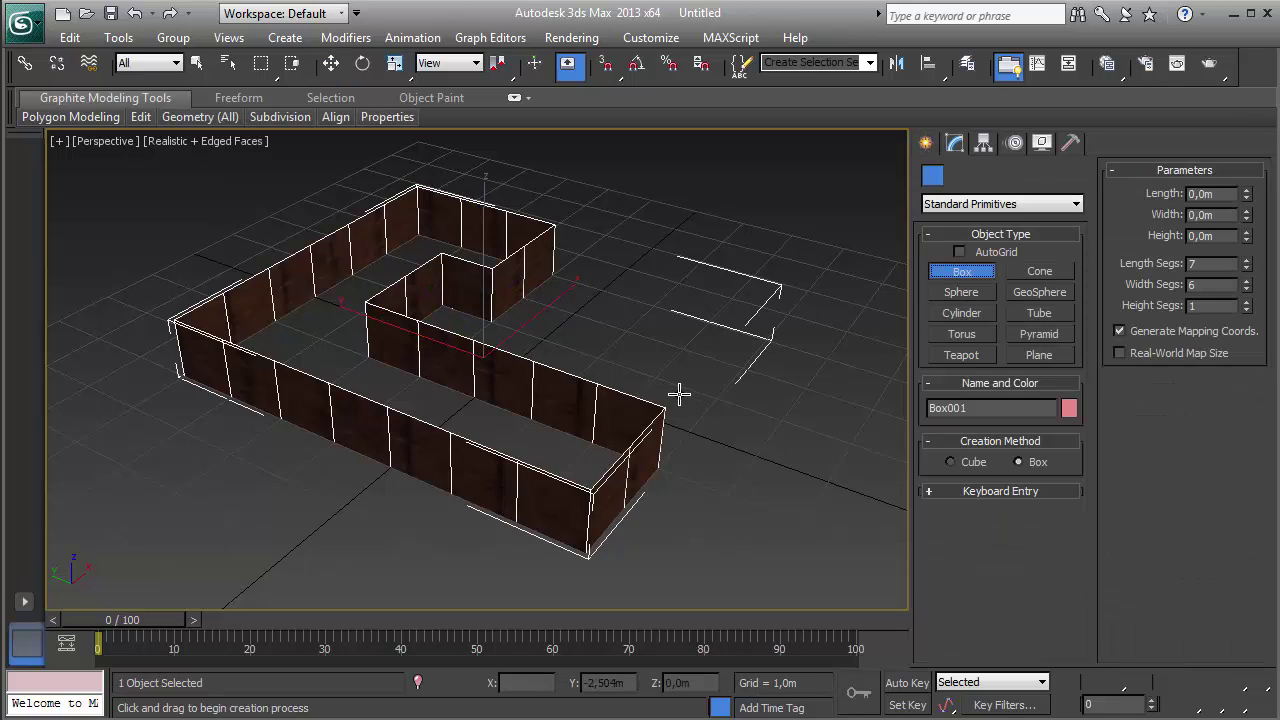
middle_drag(680, 394, 420, 388)
drag(413, 228, 608, 470)
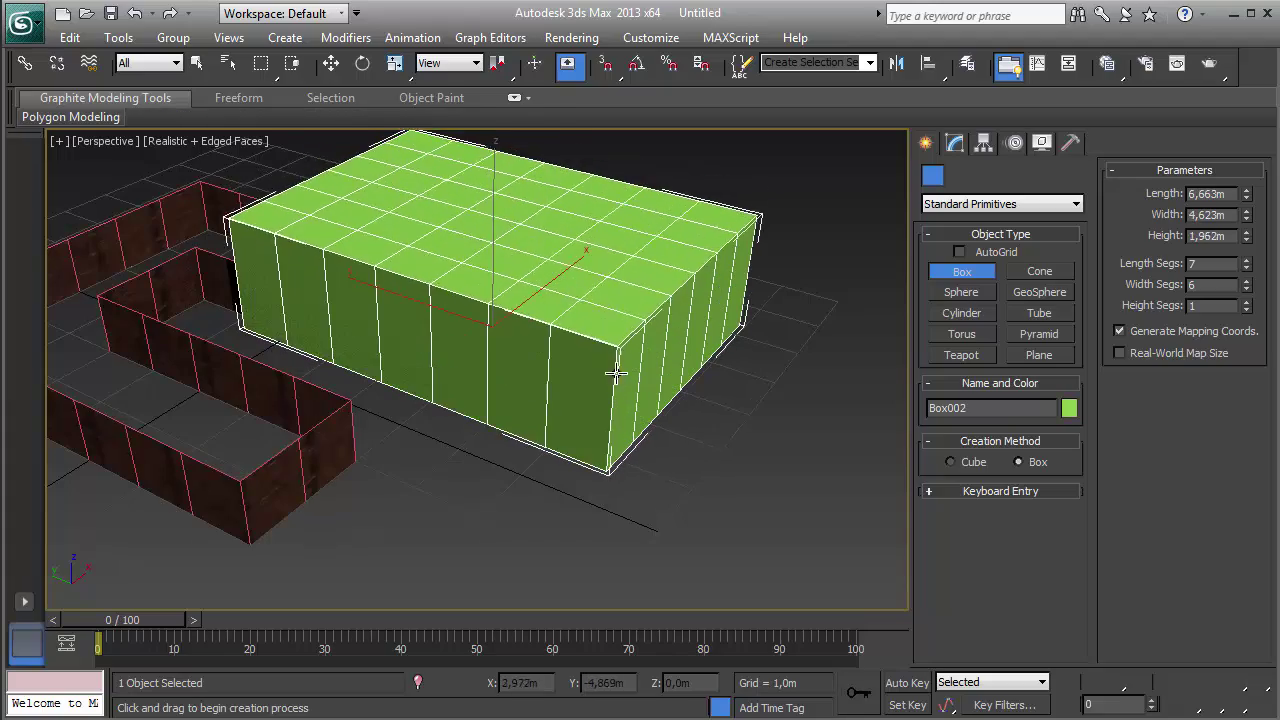
click(624, 422)
key(w)
alt+middle_drag(640, 400, 500, 380)
key(Delete)
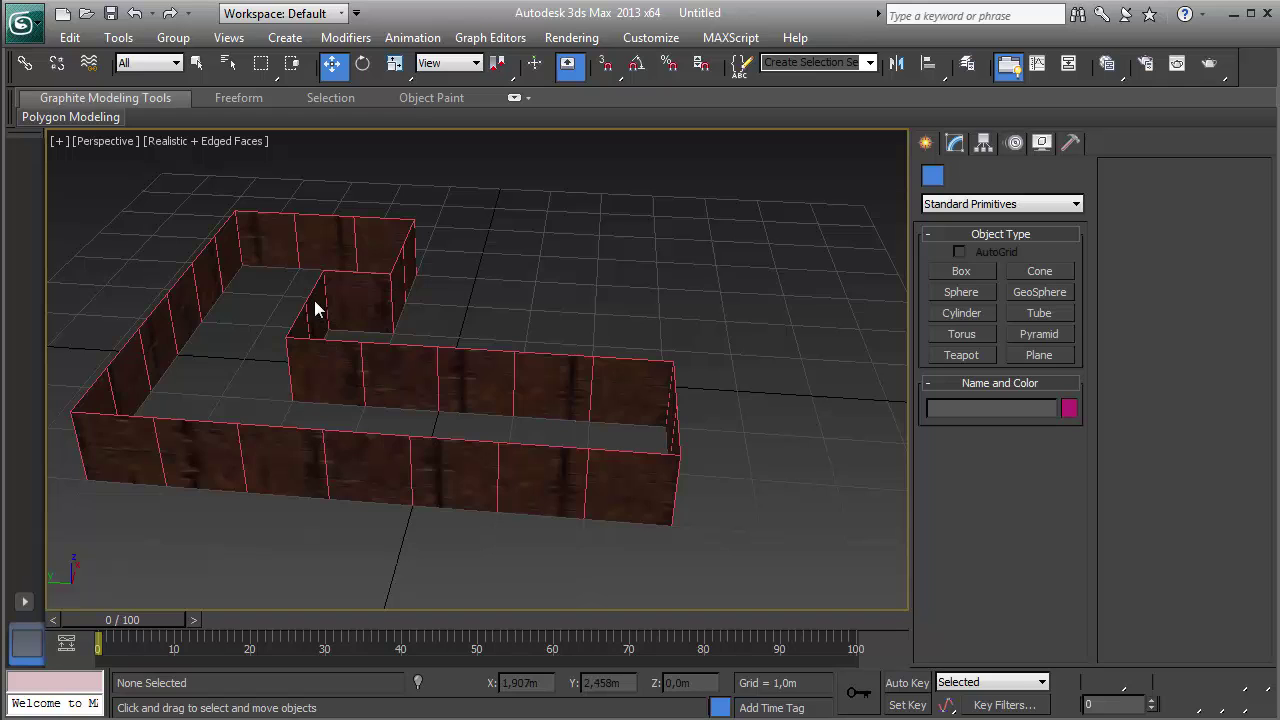
Step: Try to clone two adjacent polygons of the long front wall to the open grid area with snapping enabled
click(314, 308)
click(955, 142)
click(1022, 366)
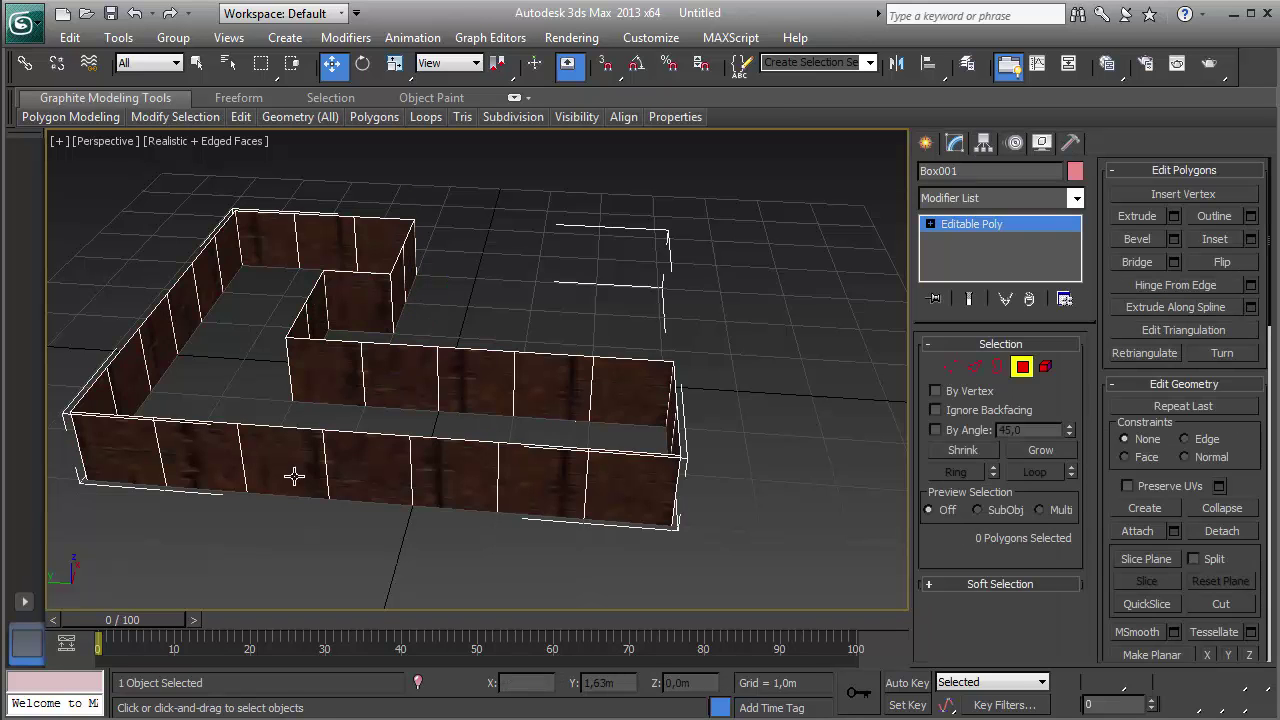
drag(459, 470, 459, 468)
key(s)
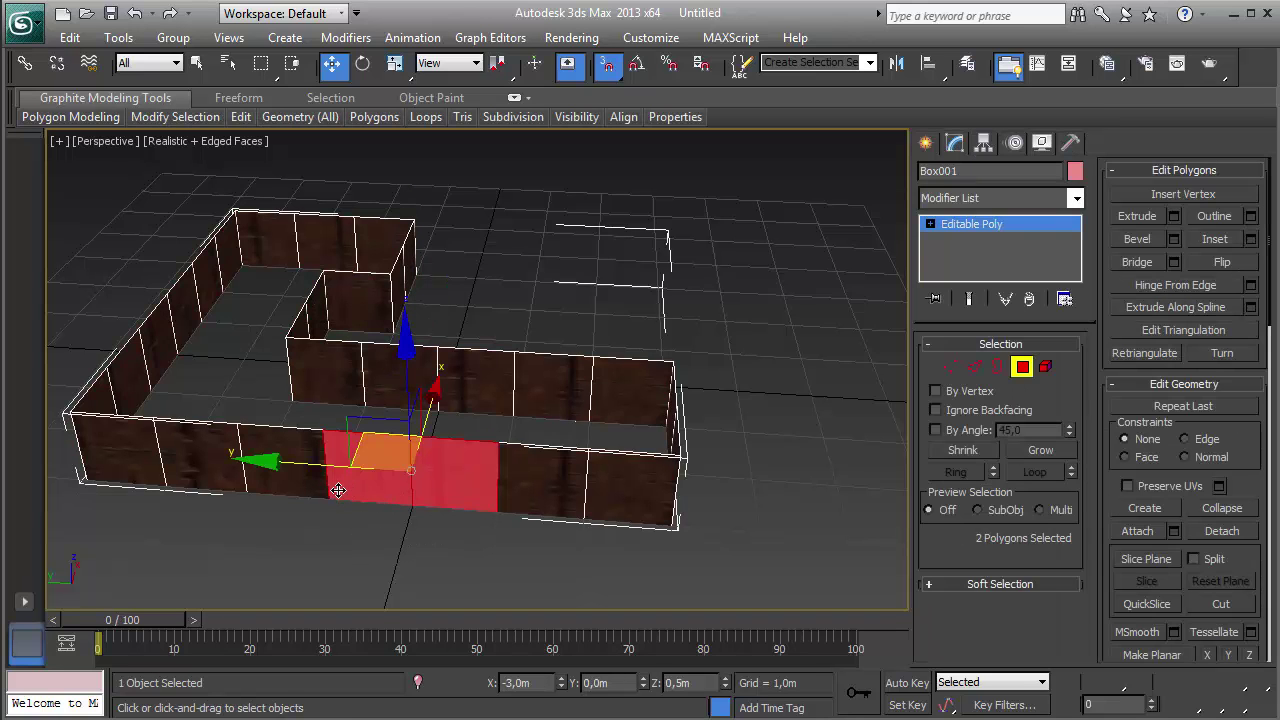
shift+drag(338, 487, 474, 303)
click(716, 267)
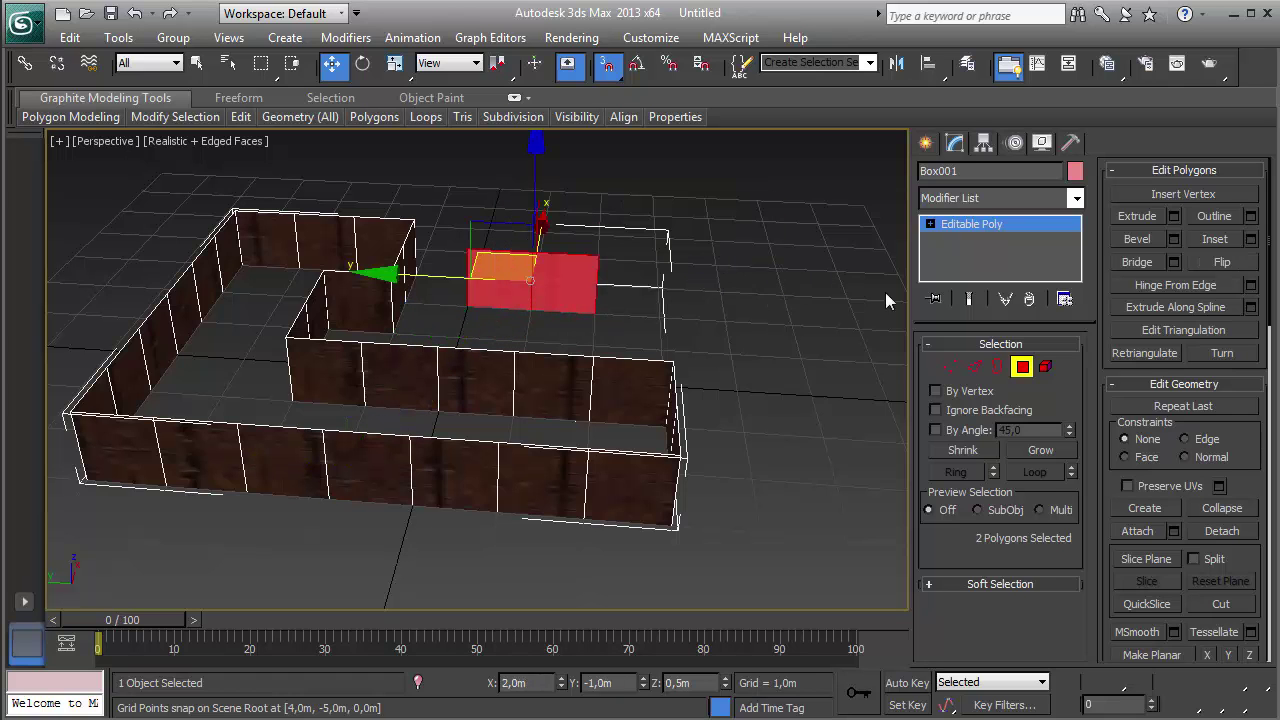
click(1021, 367)
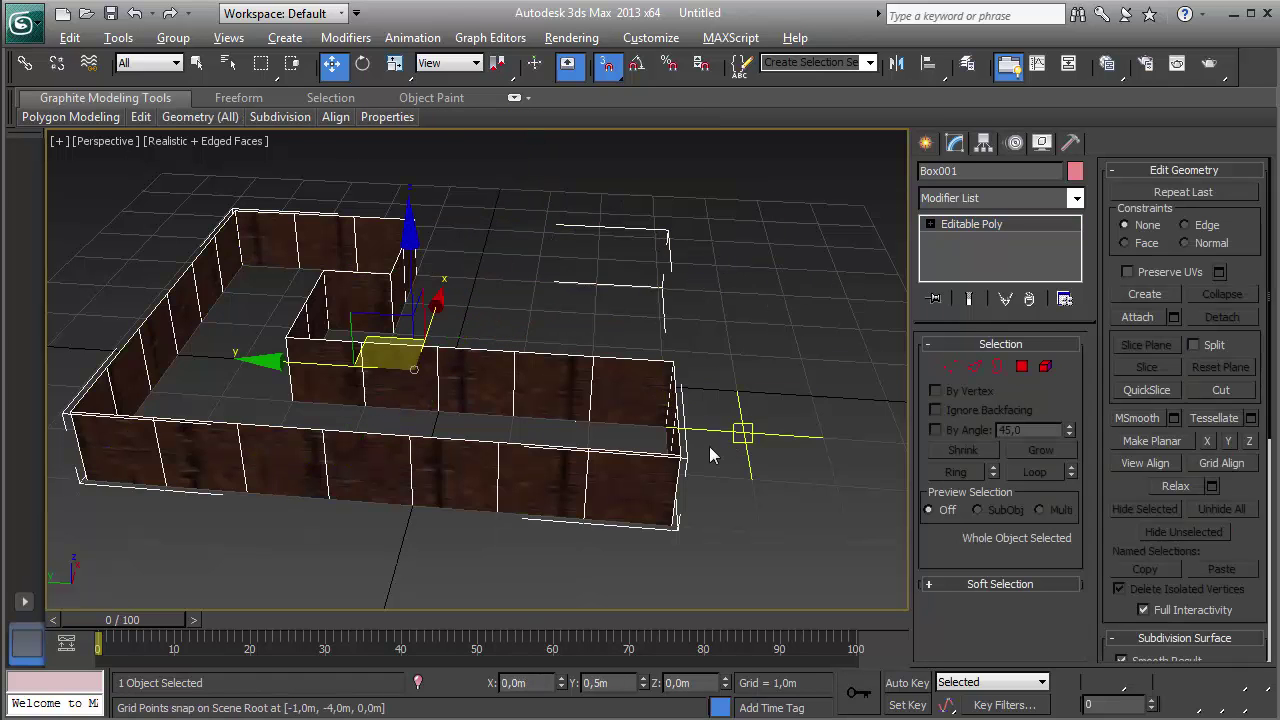
alt+middle_drag(709, 446, 703, 400)
click(969, 225)
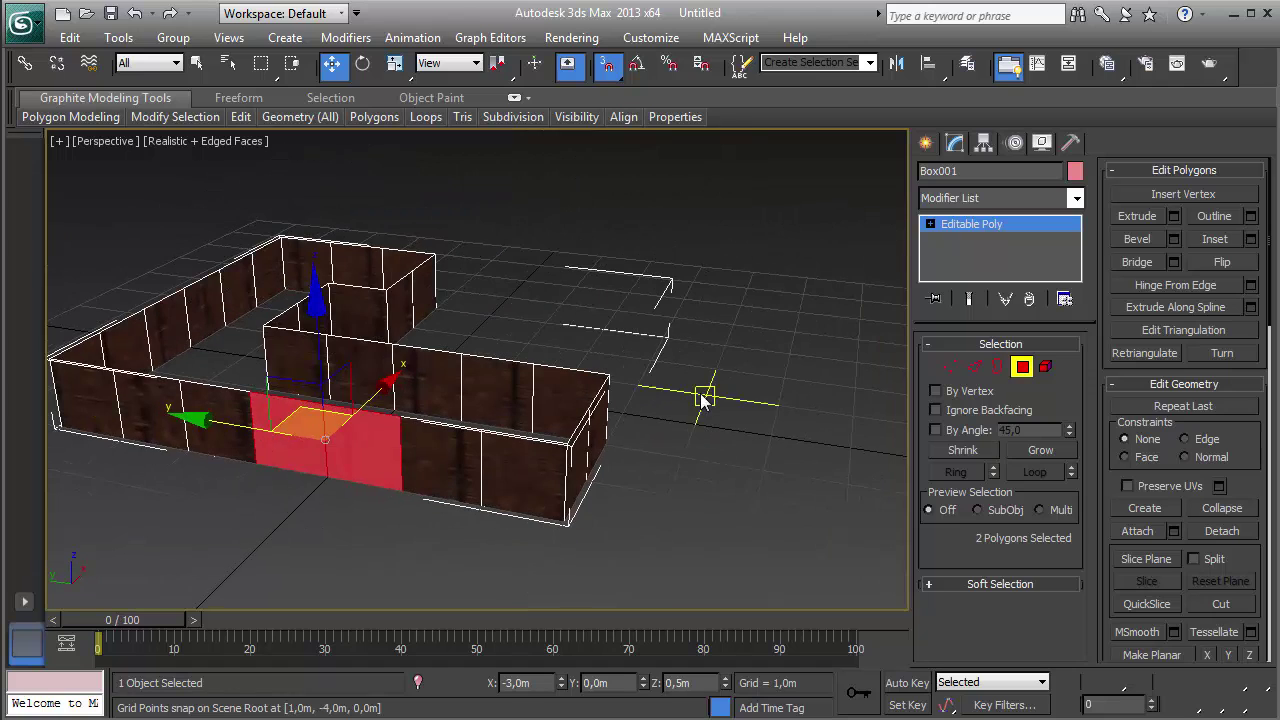
click(704, 400)
click(1022, 367)
click(771, 434)
Step: Separate the Map #1 bitmap node from Material #25 in the Slate Material Editor and examine the wood plank texture
key(m)
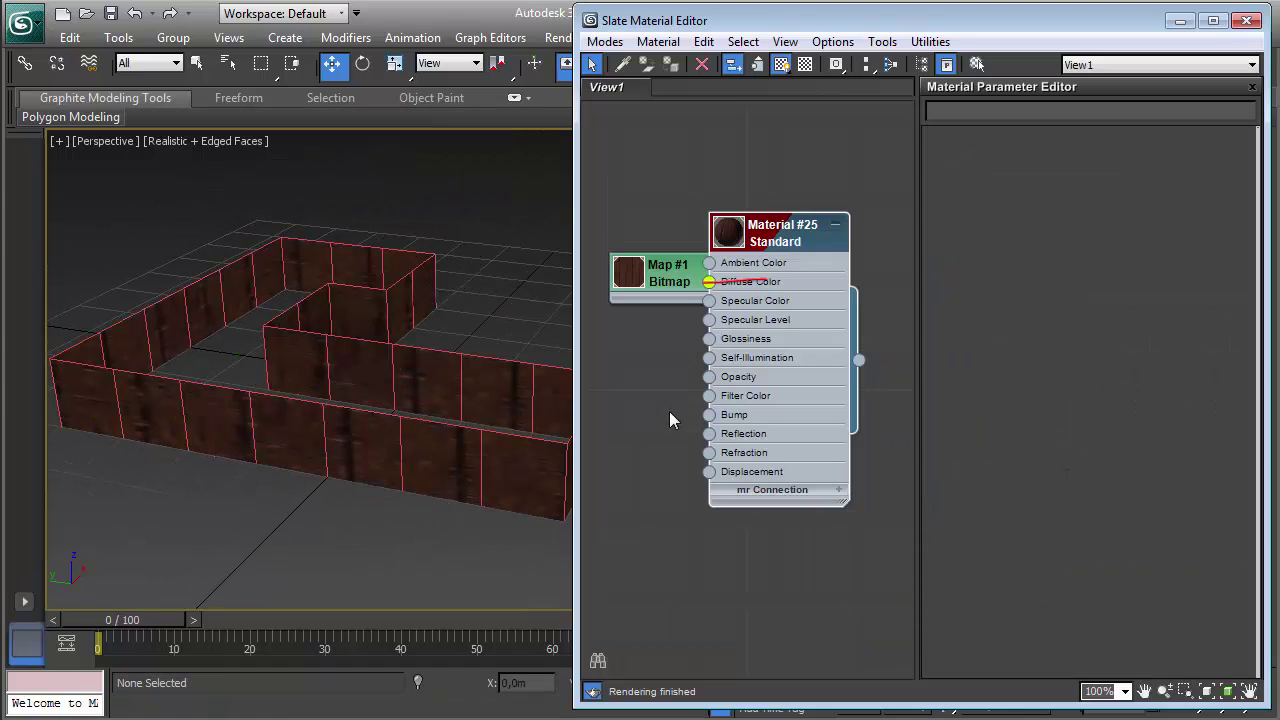
drag(669, 285, 626, 246)
drag(829, 239, 909, 239)
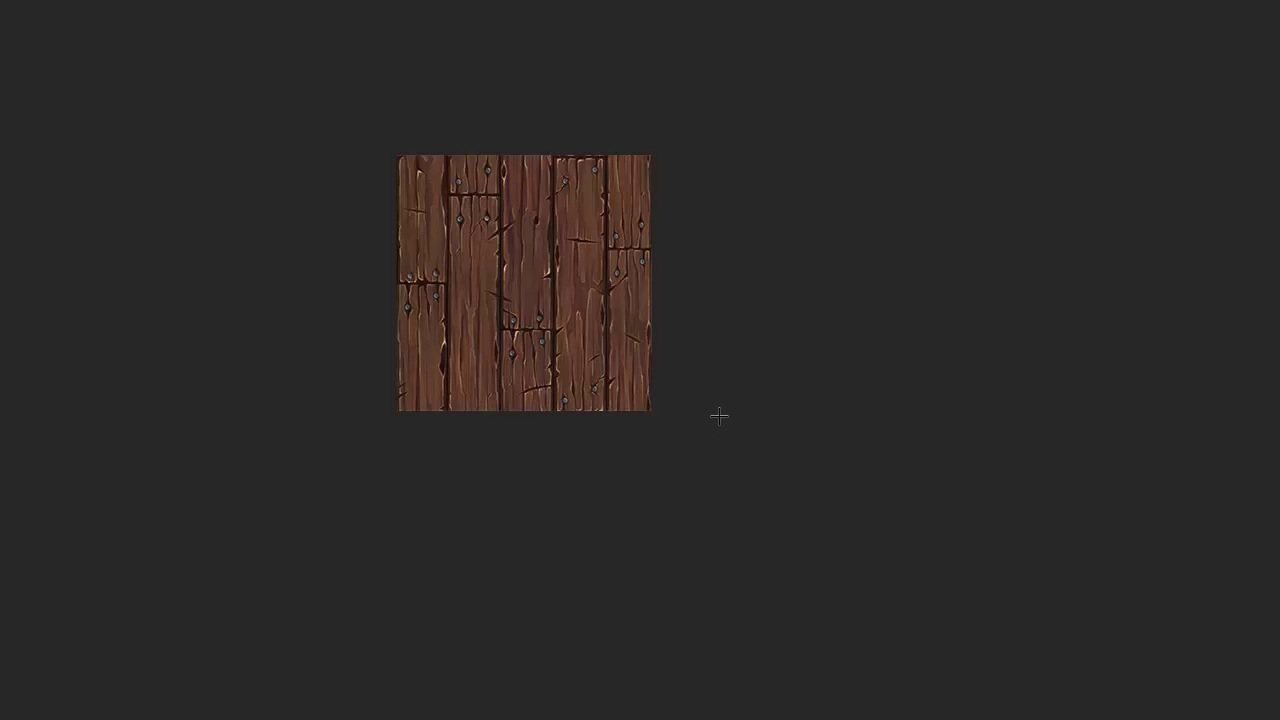
key(alt+Tab)
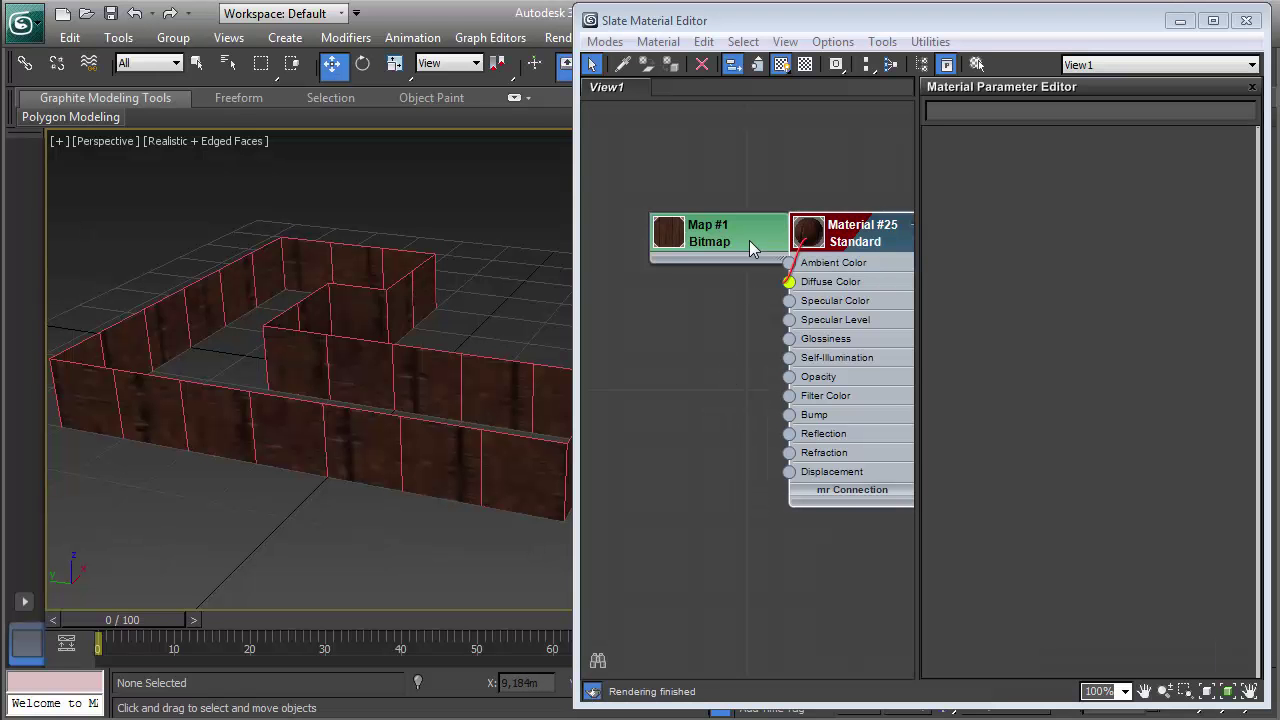
drag(749, 240, 686, 295)
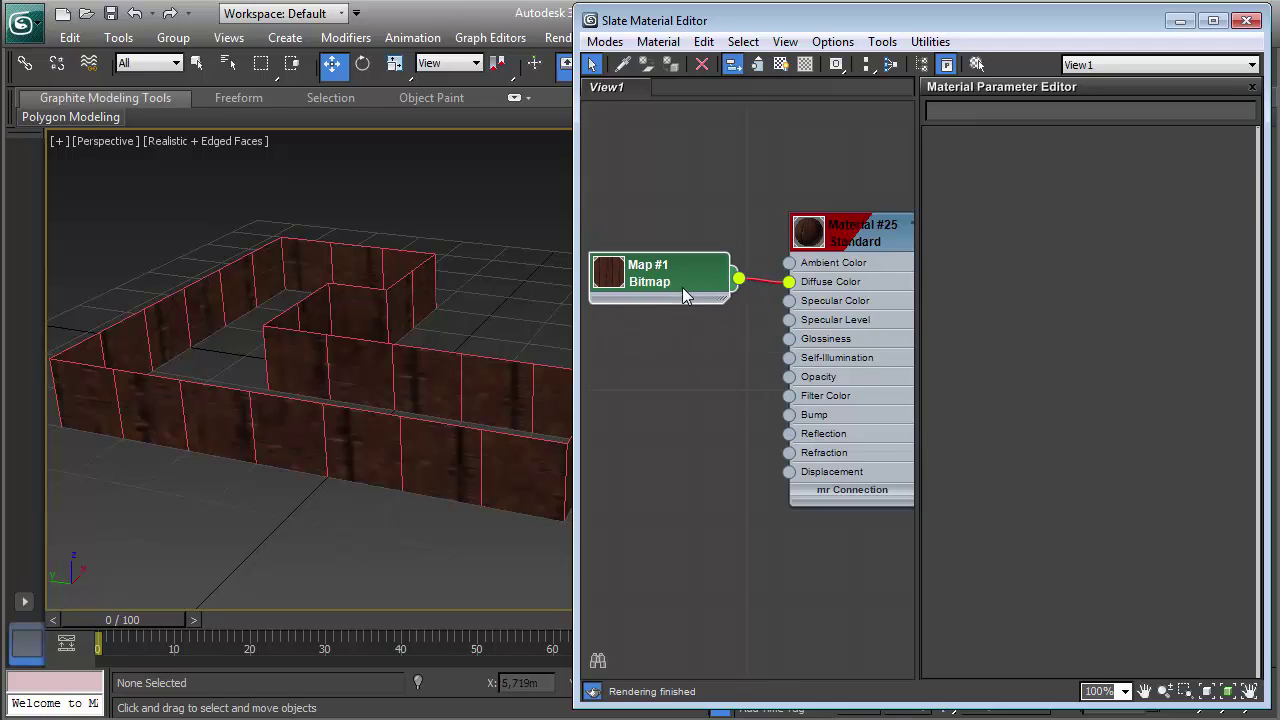
middle_drag(758, 292, 683, 295)
drag(630, 275, 631, 276)
middle_drag(690, 315, 757, 320)
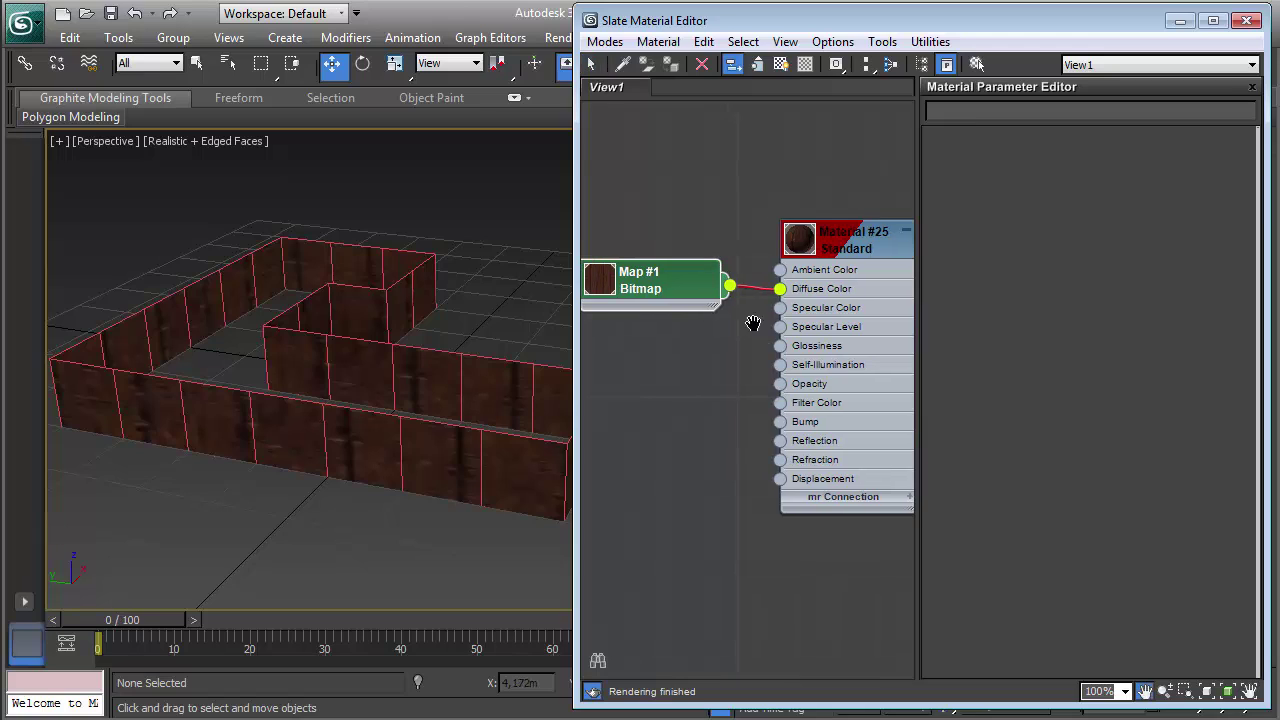
click(865, 250)
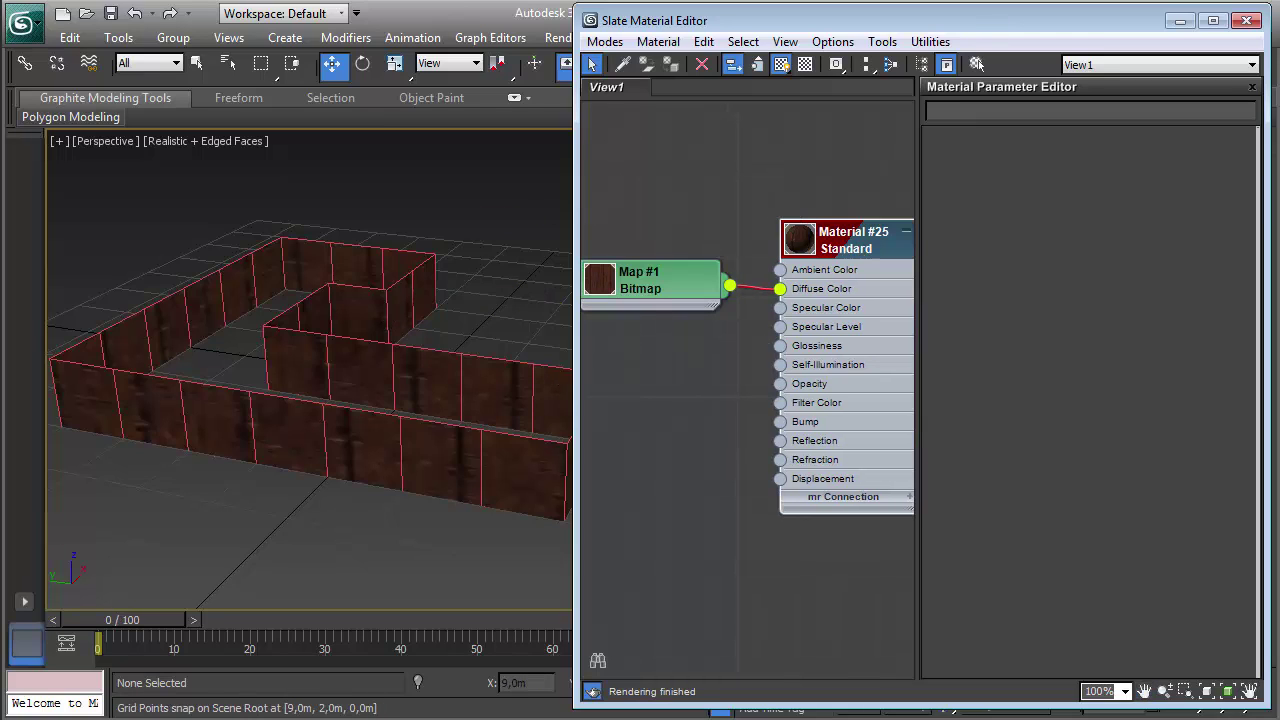
Step: Close the Slate Material Editor and turn off snapping for the wall scene
click(1246, 20)
middle_drag(680, 338, 796, 340)
click(567, 392)
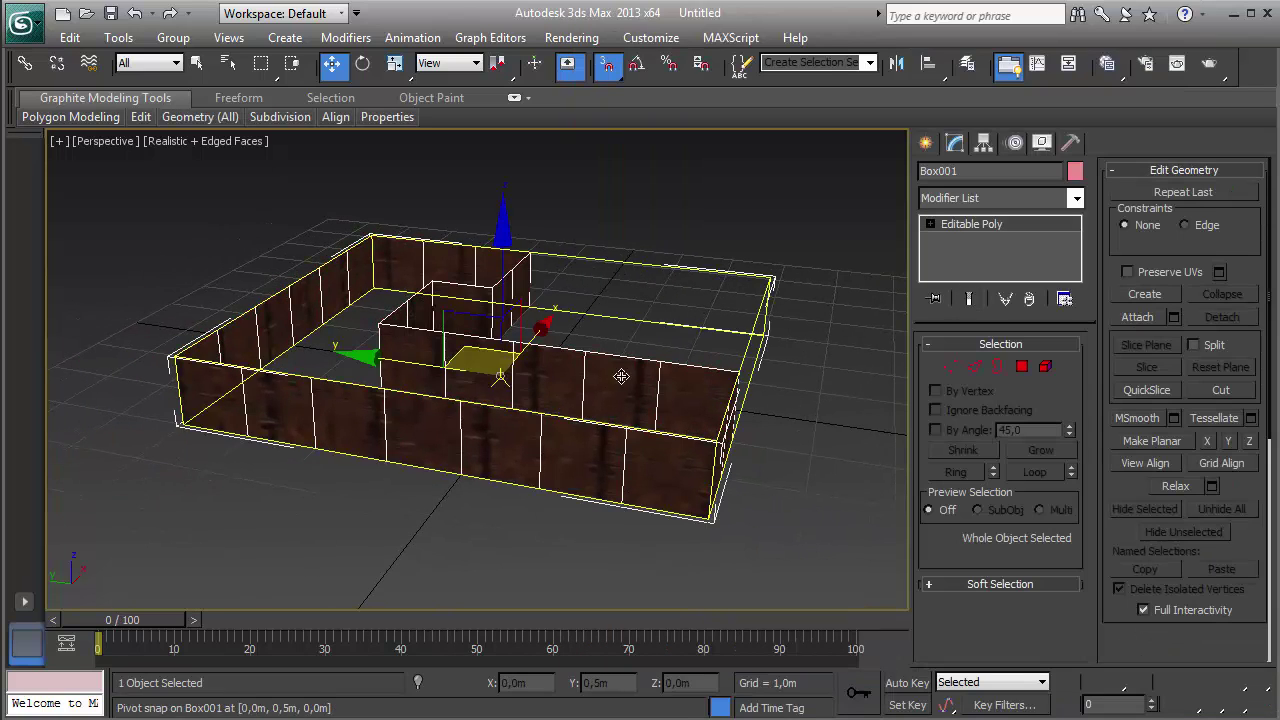
key(s)
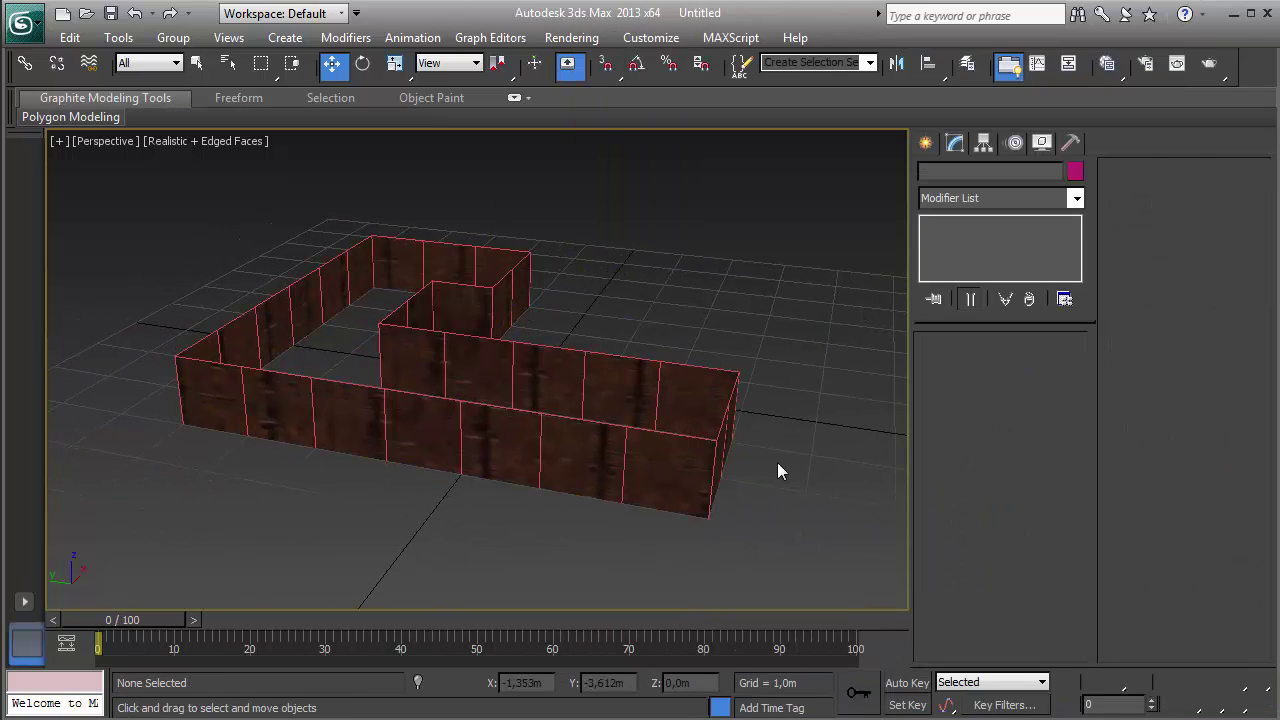
Step: Examine the textured walls without edged faces and turn the edge display back on
click(798, 470)
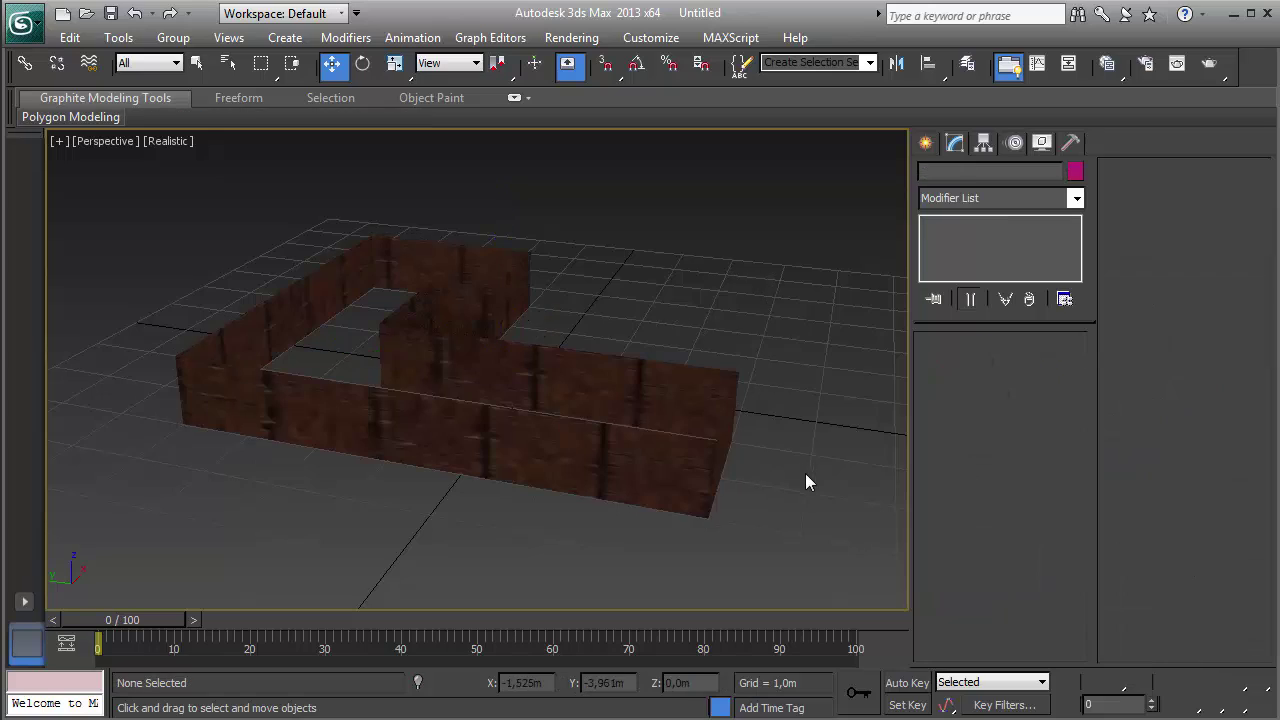
alt+middle_drag(805, 473, 870, 472)
key(F4)
alt+middle_drag(434, 422, 685, 494)
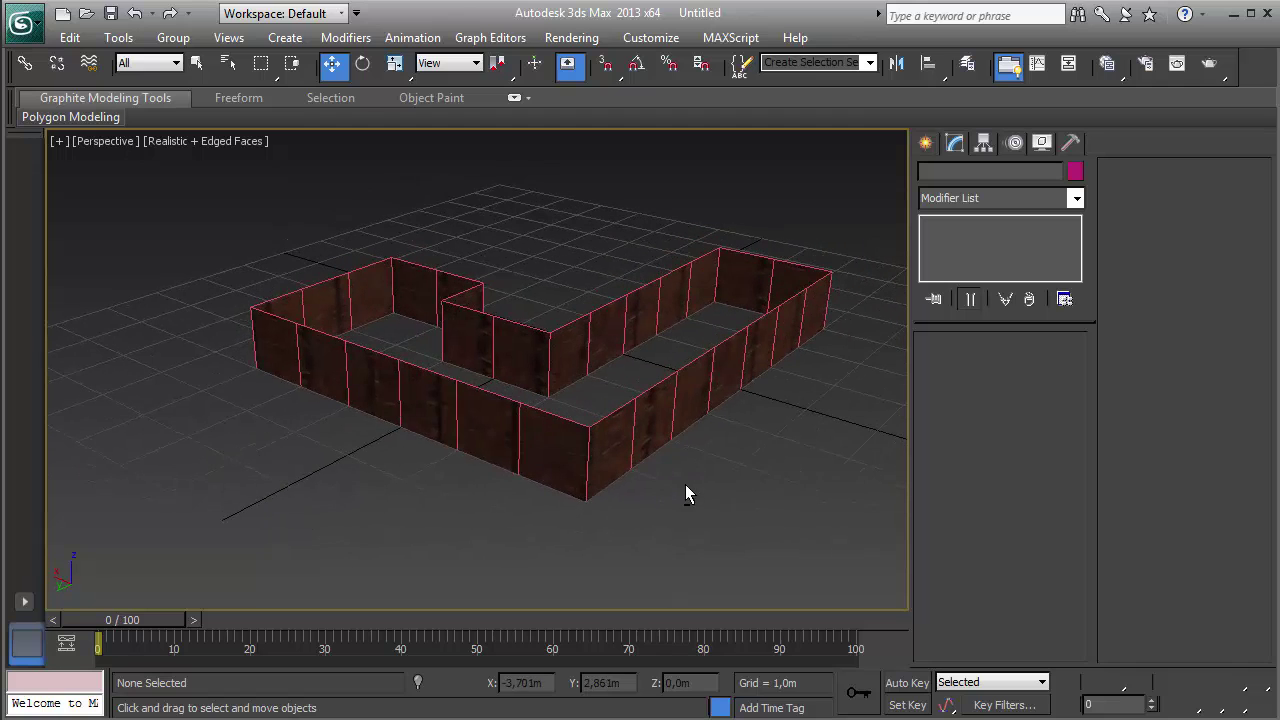
Step: Add an Unwrap UVW modifier to the wall object and expand its sub-object levels
click(715, 400)
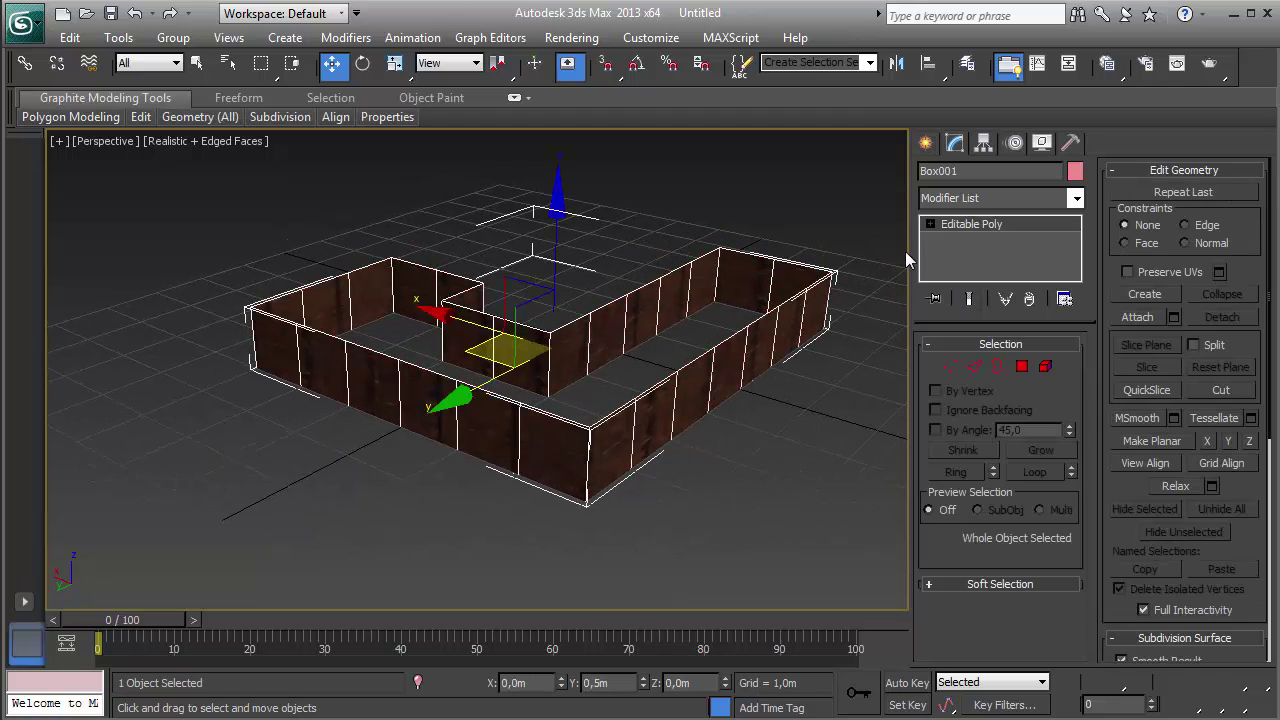
click(1008, 195)
key(u)
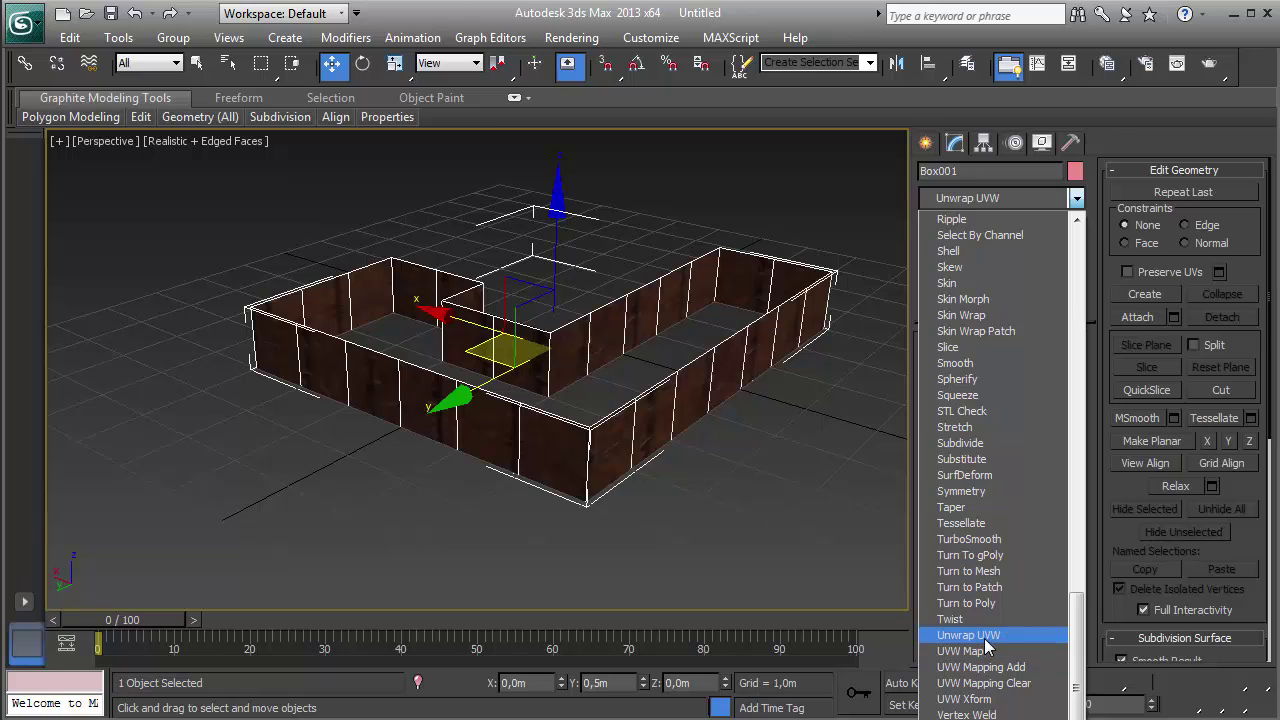
click(970, 635)
click(950, 224)
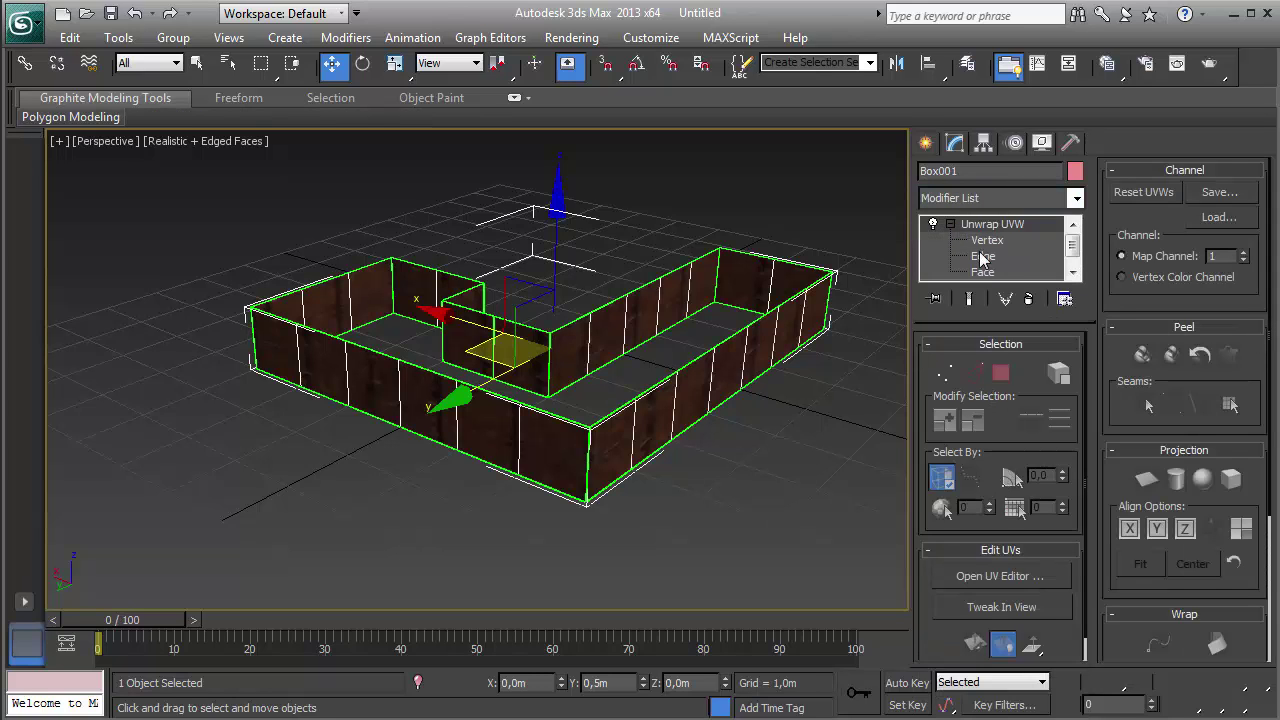
click(983, 272)
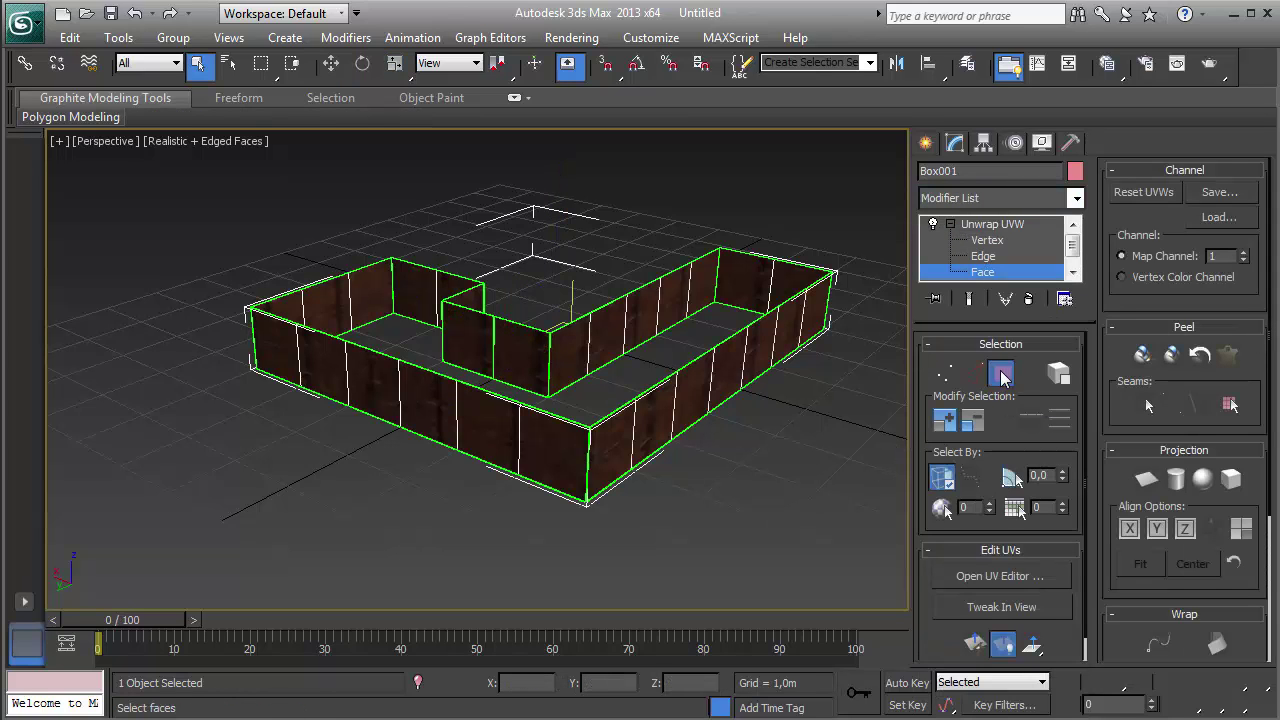
click(1020, 274)
drag(1074, 252, 1078, 272)
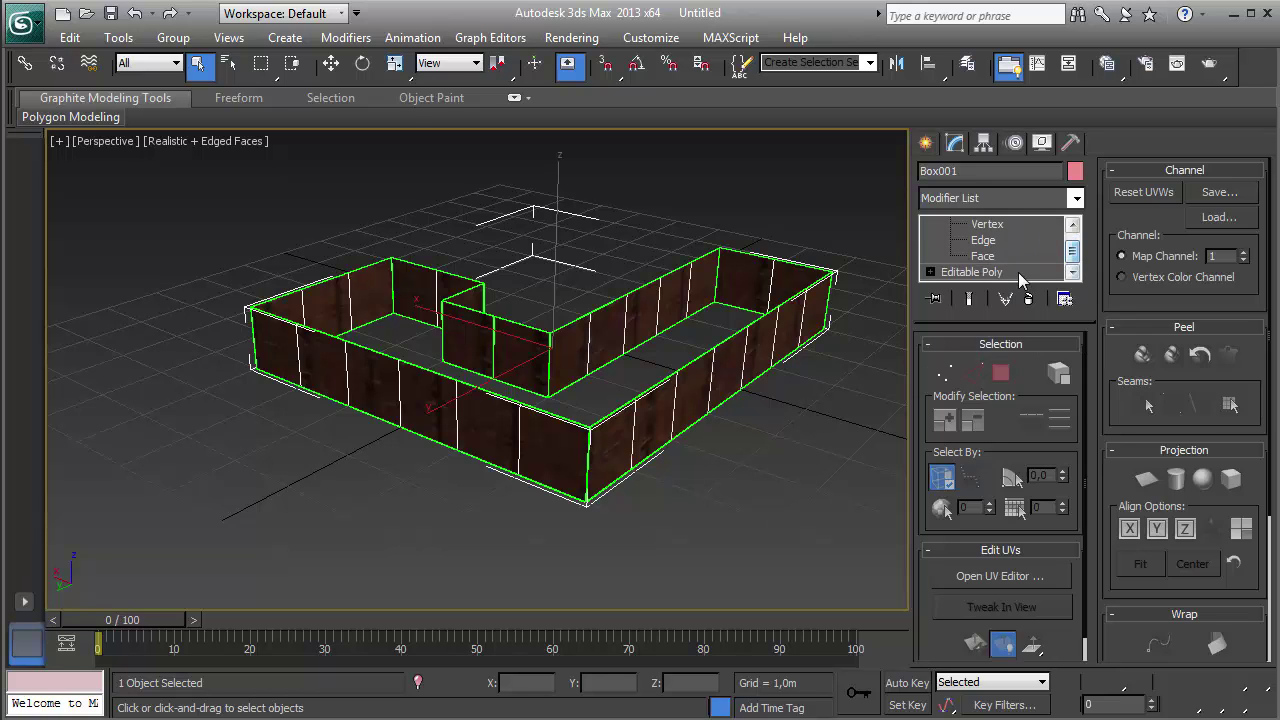
click(990, 270)
click(990, 224)
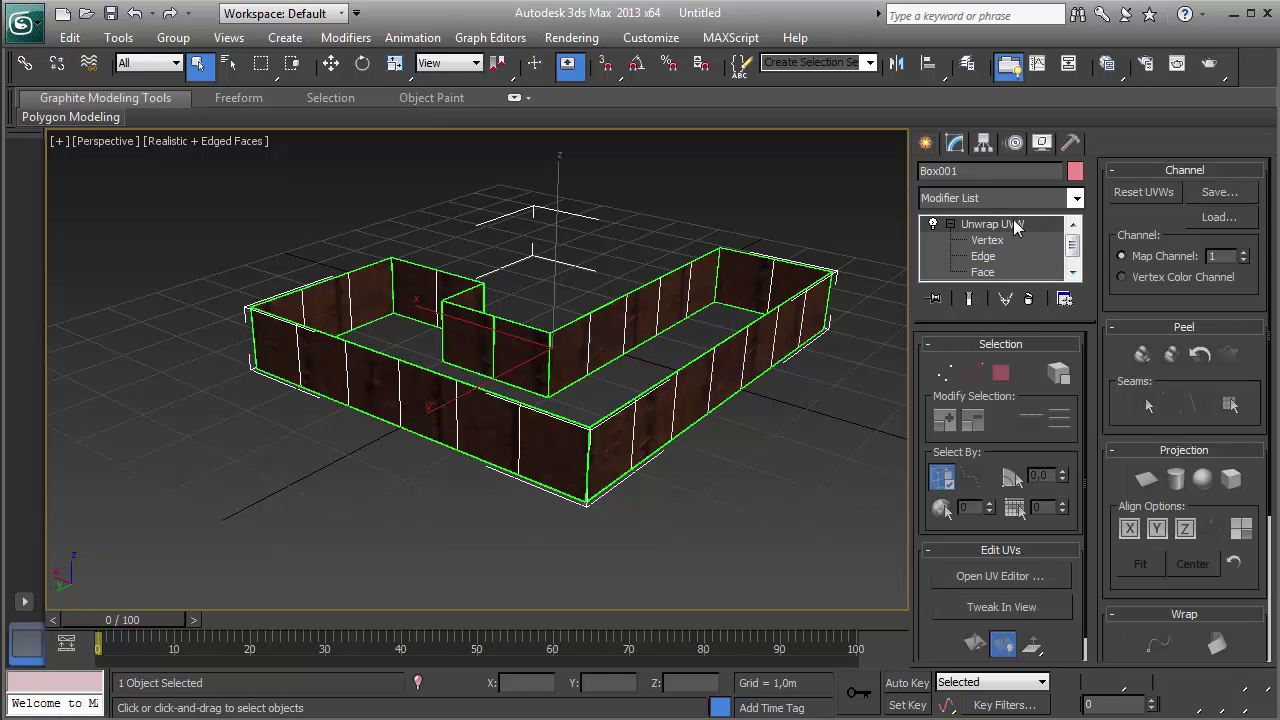
Step: Select two adjacent faces on the outer wall at face level and open the UV editor
click(1001, 373)
click(660, 415)
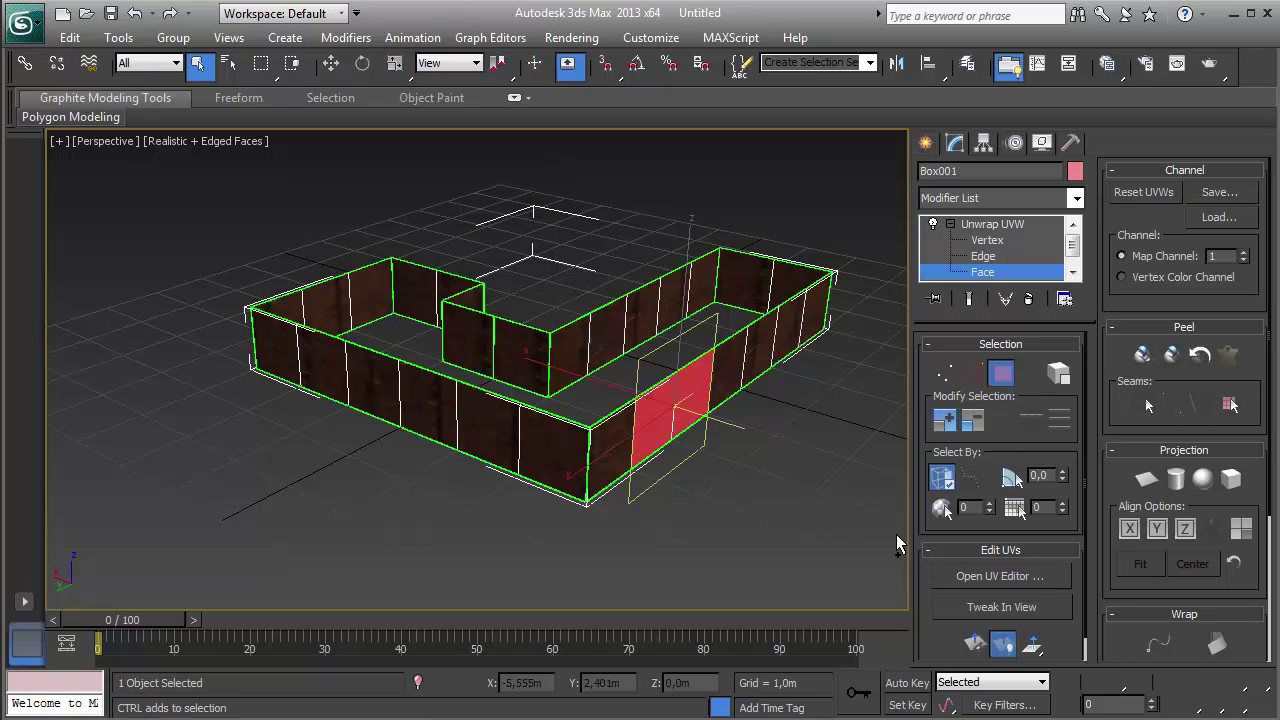
click(990, 576)
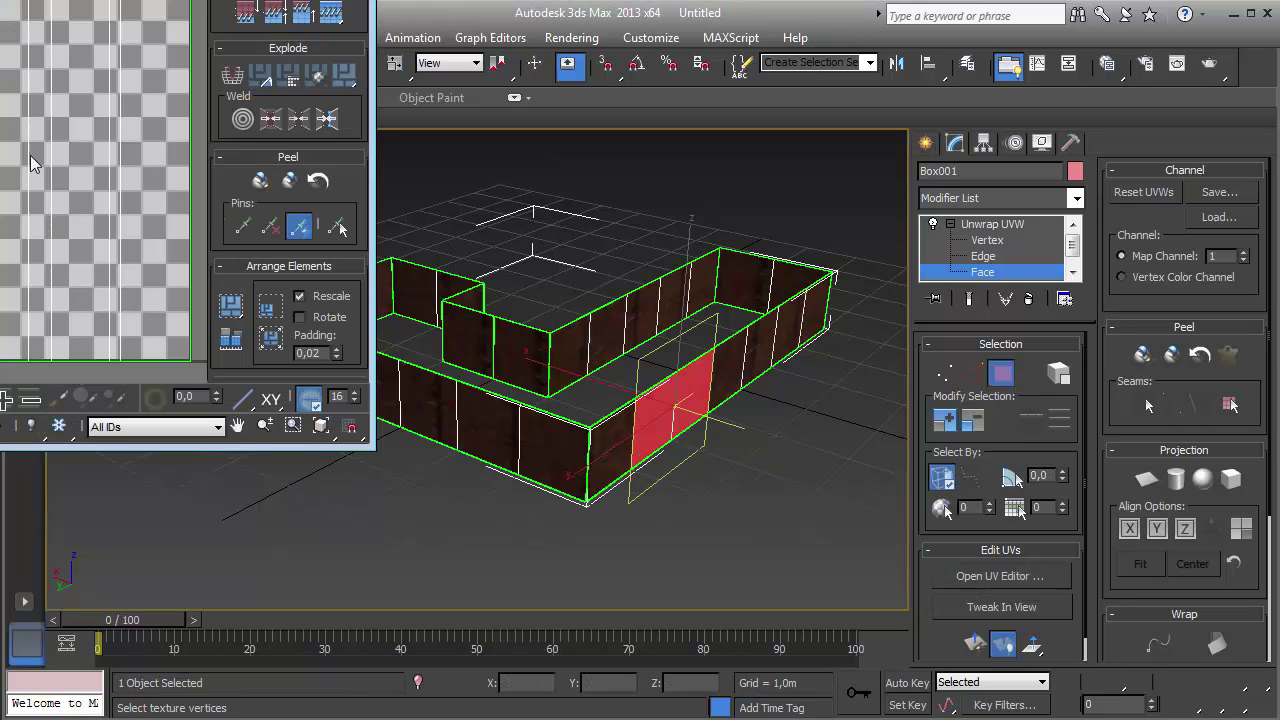
Step: Apply a planar projection individually to each of two adjacent outer-wall faces and clear the selection
click(698, 390)
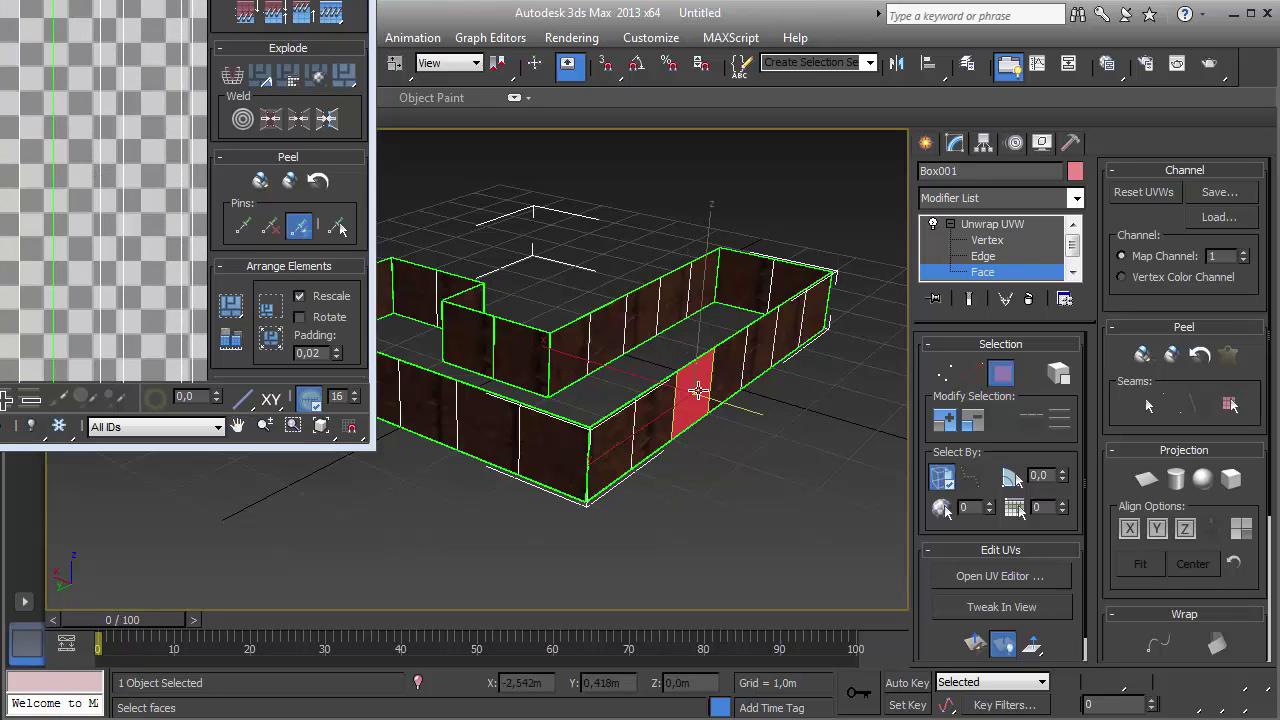
click(1147, 484)
click(1147, 484)
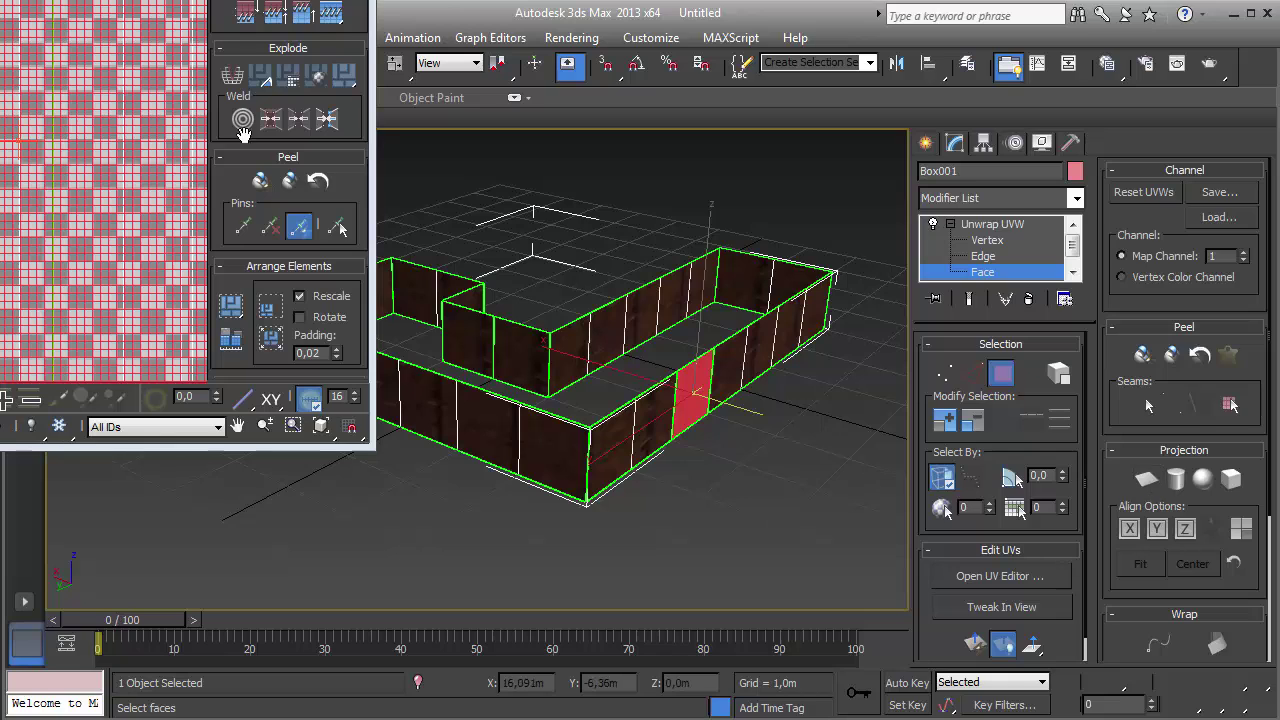
click(732, 376)
click(1148, 482)
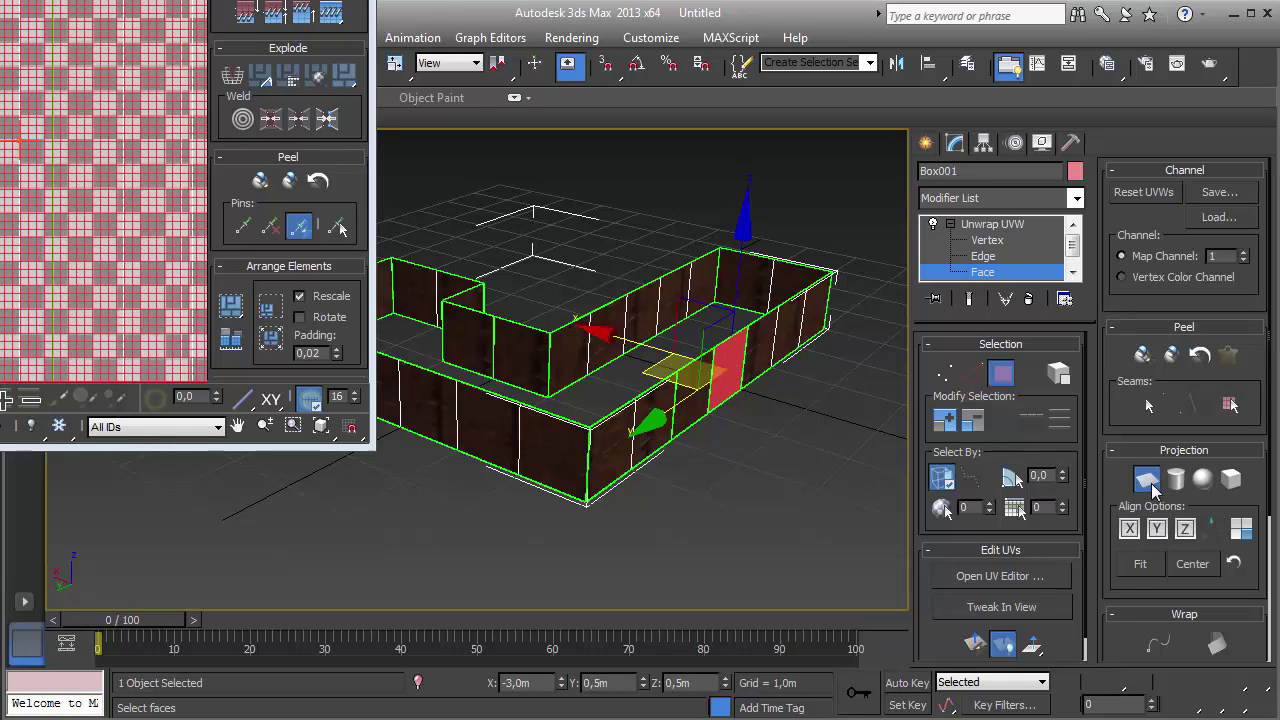
click(1151, 486)
click(358, 300)
click(863, 488)
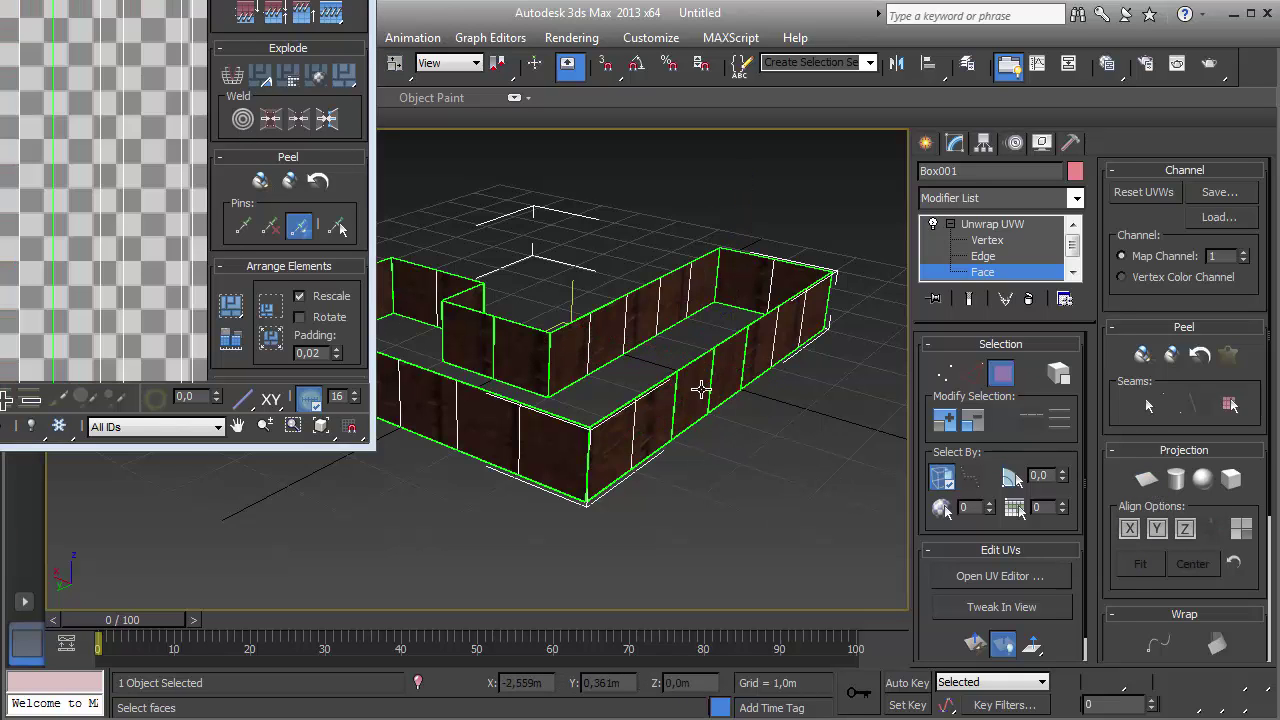
Step: Select one planar-mapped face of the outer wall and bring the Edit UVWs window fully into view
click(701, 390)
right_click(701, 390)
right_click(90, 42)
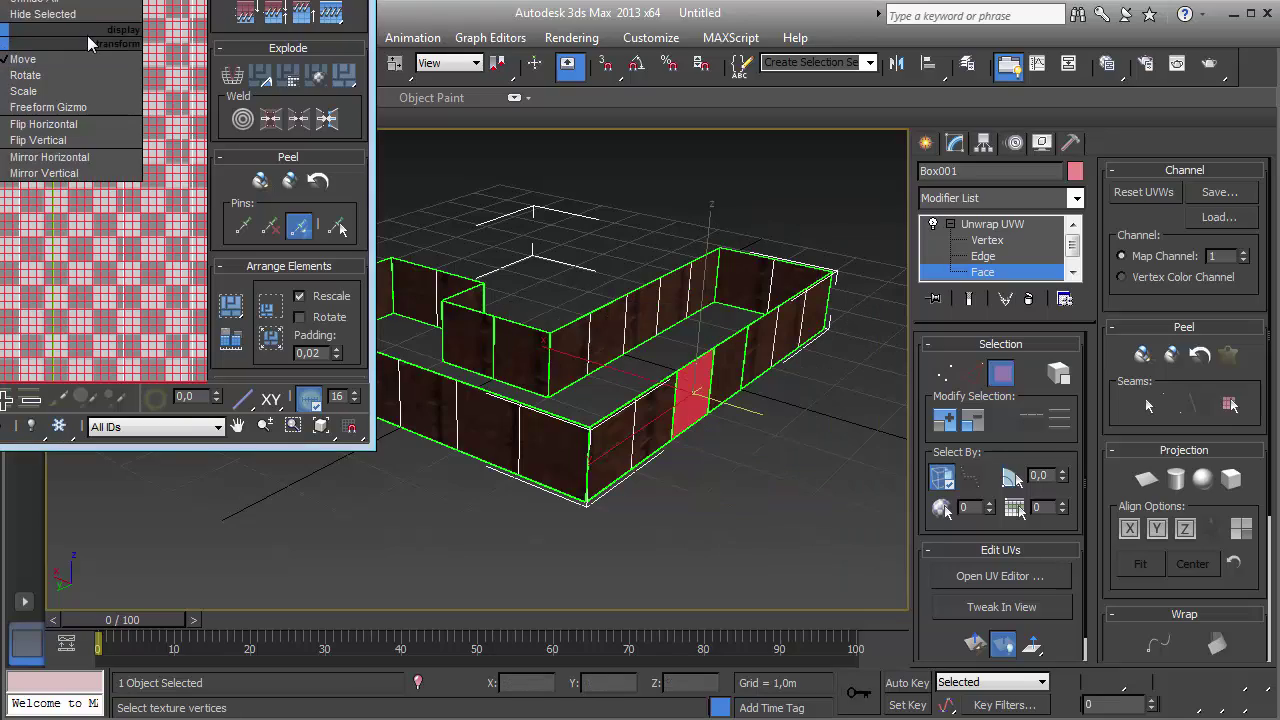
drag(113, 0, 487, 9)
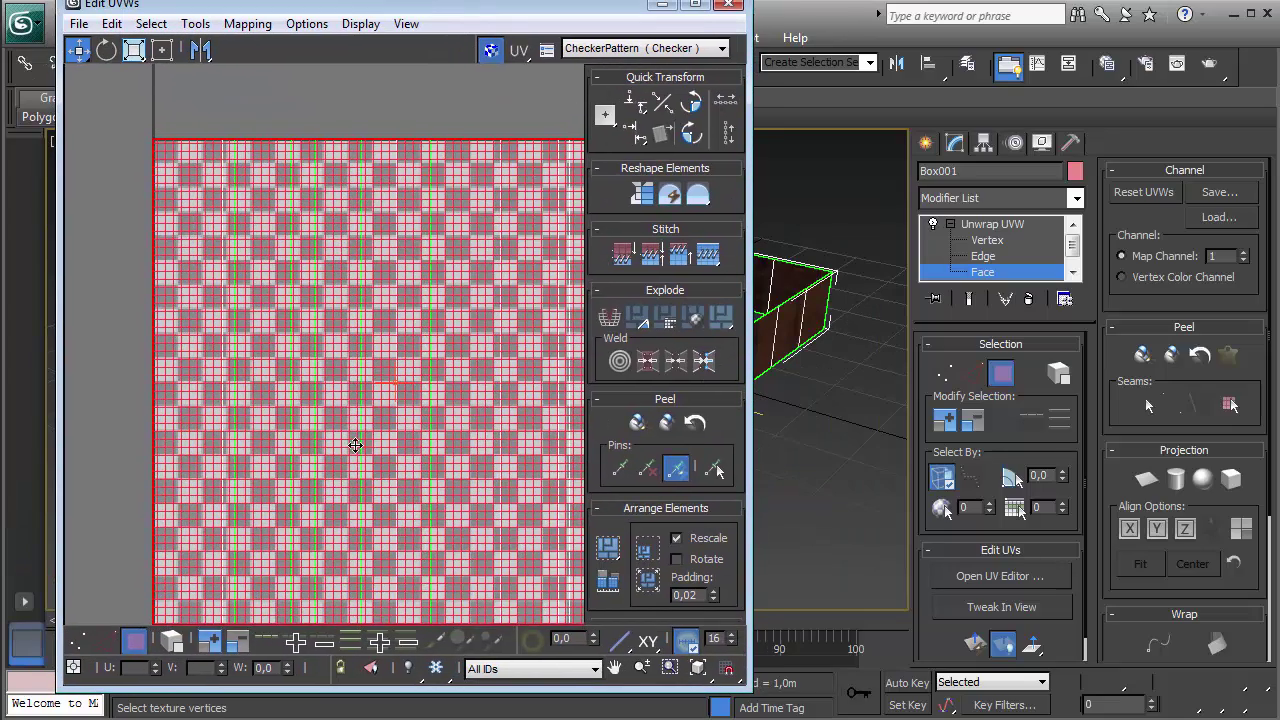
scroll(335, 378, down, 5)
Step: Select the stacked planar-mapped outer-wall faces in the UV editor and close the editor
right_click(335, 378)
click(318, 246)
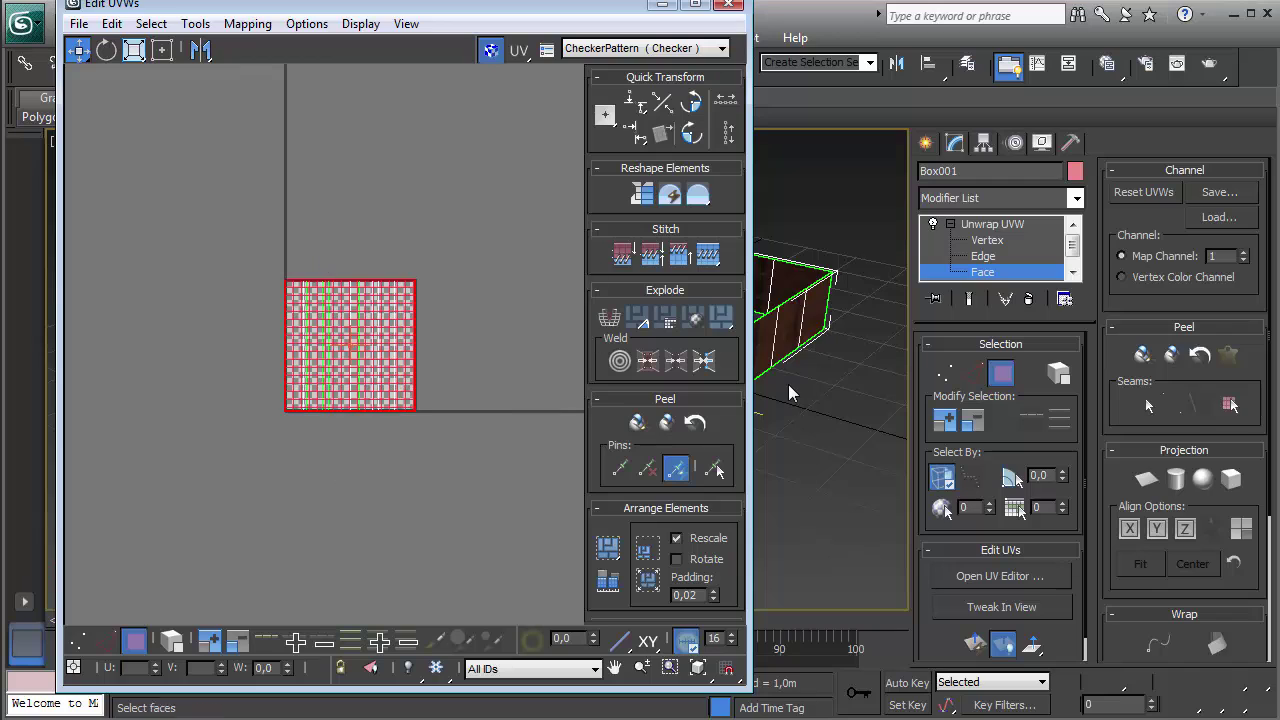
scroll(855, 293, down, 2)
click(371, 363)
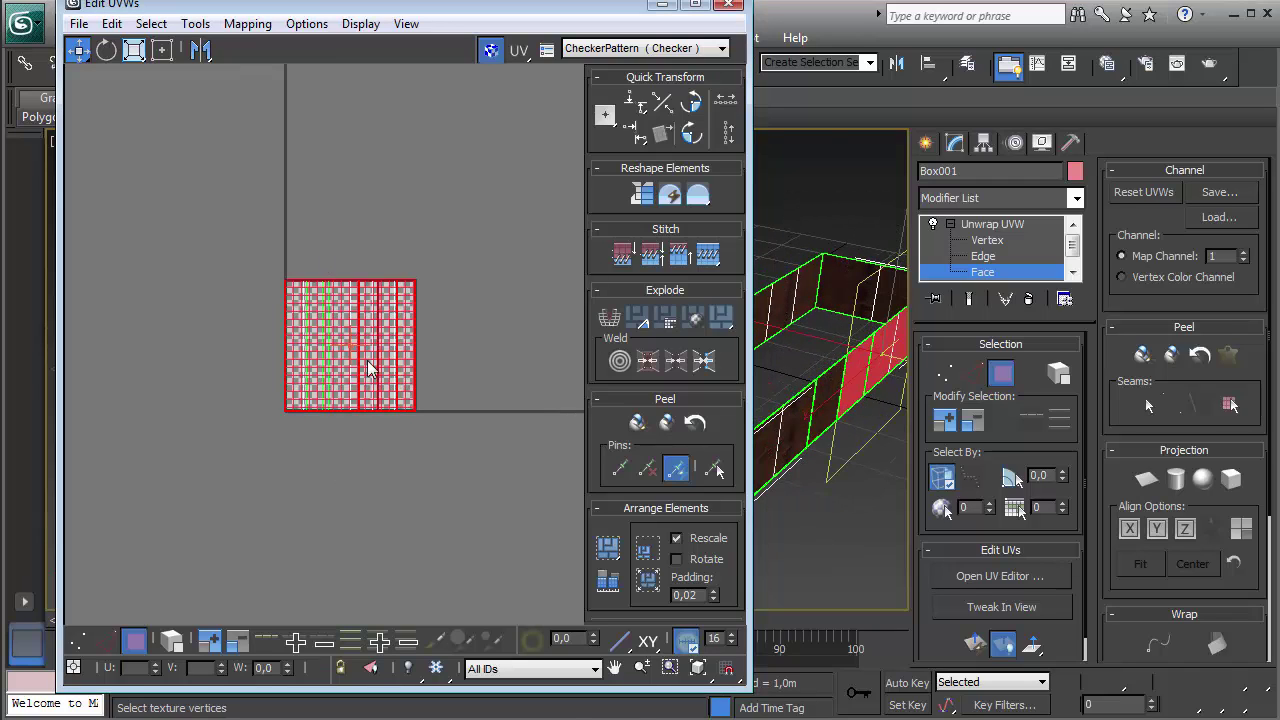
right_click(368, 360)
click(326, 251)
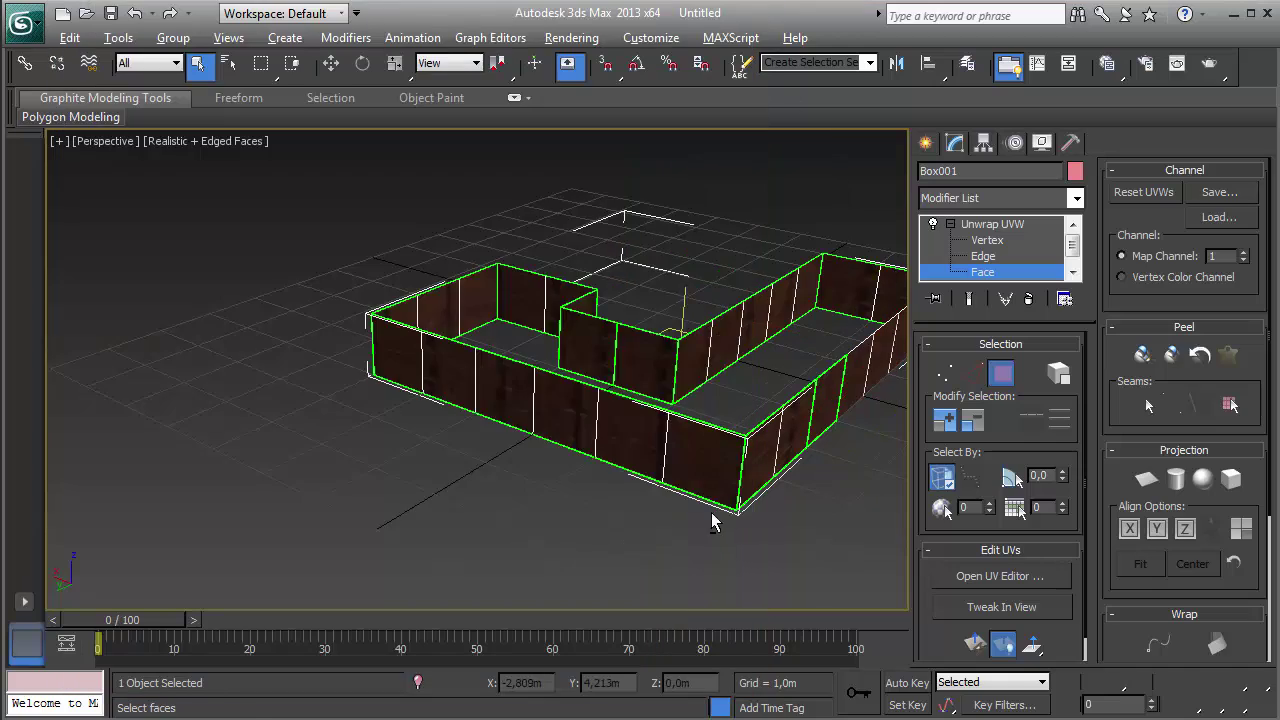
Step: Check the planar-mapped outer-wall faces and remove the Unwrap UVW modifier from the wall object
alt+middle_drag(714, 514, 450, 482)
scroll(555, 423, up, 4)
click(520, 408)
middle_drag(643, 454, 590, 465)
click(546, 379)
middle_drag(590, 465, 729, 434)
scroll(729, 434, down, 5)
click(983, 272)
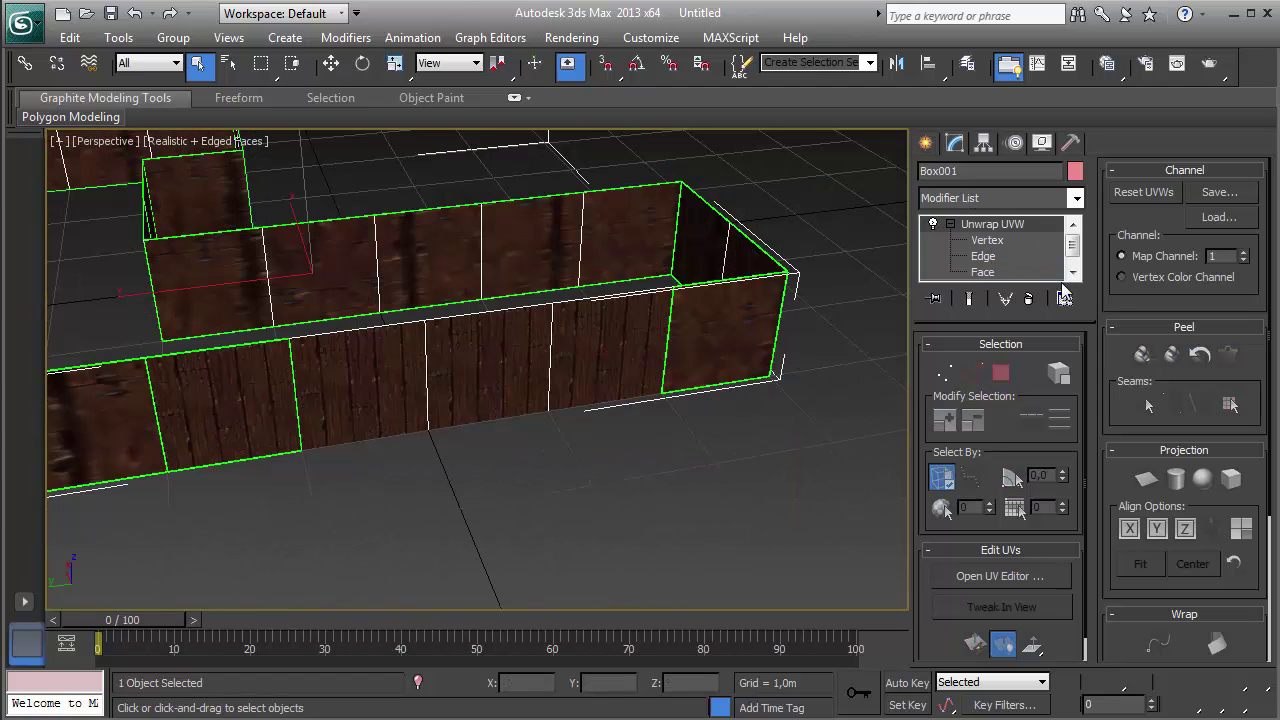
click(1028, 300)
Step: Add a UVW Map modifier to the wall object and set its mapping type to Box
click(1024, 200)
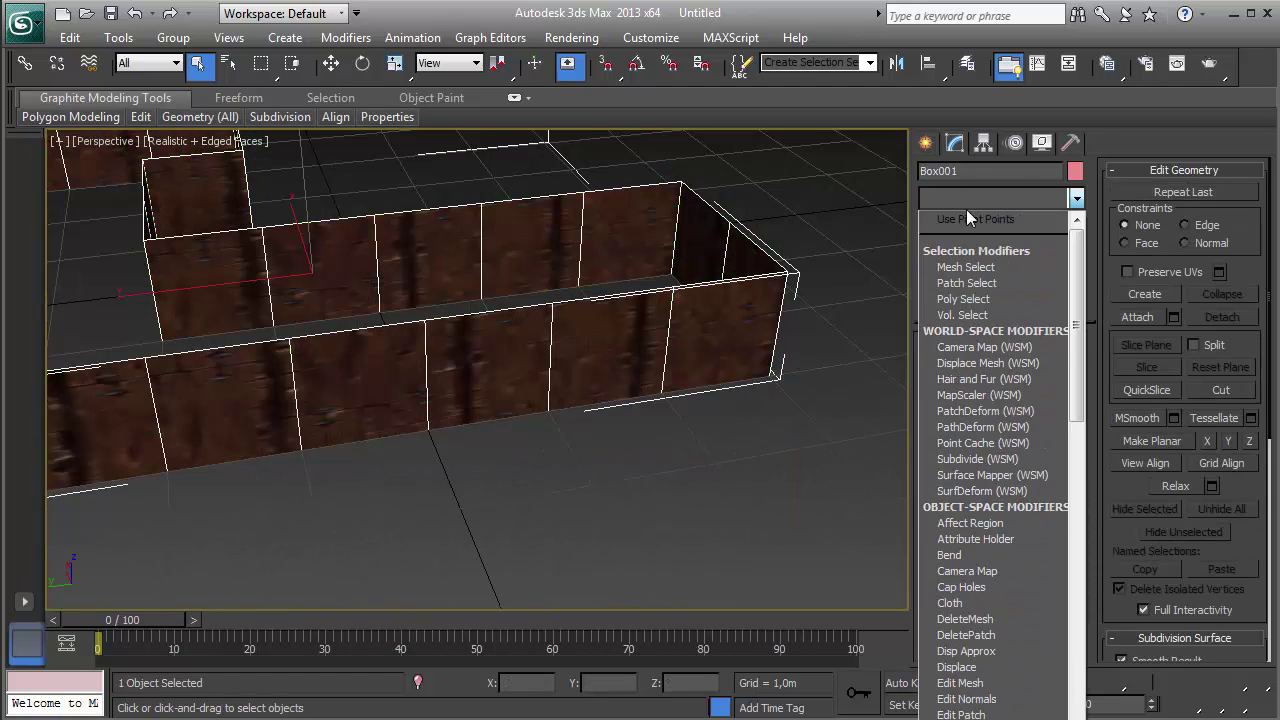
key(u)
click(962, 651)
scroll(609, 458, down, 6)
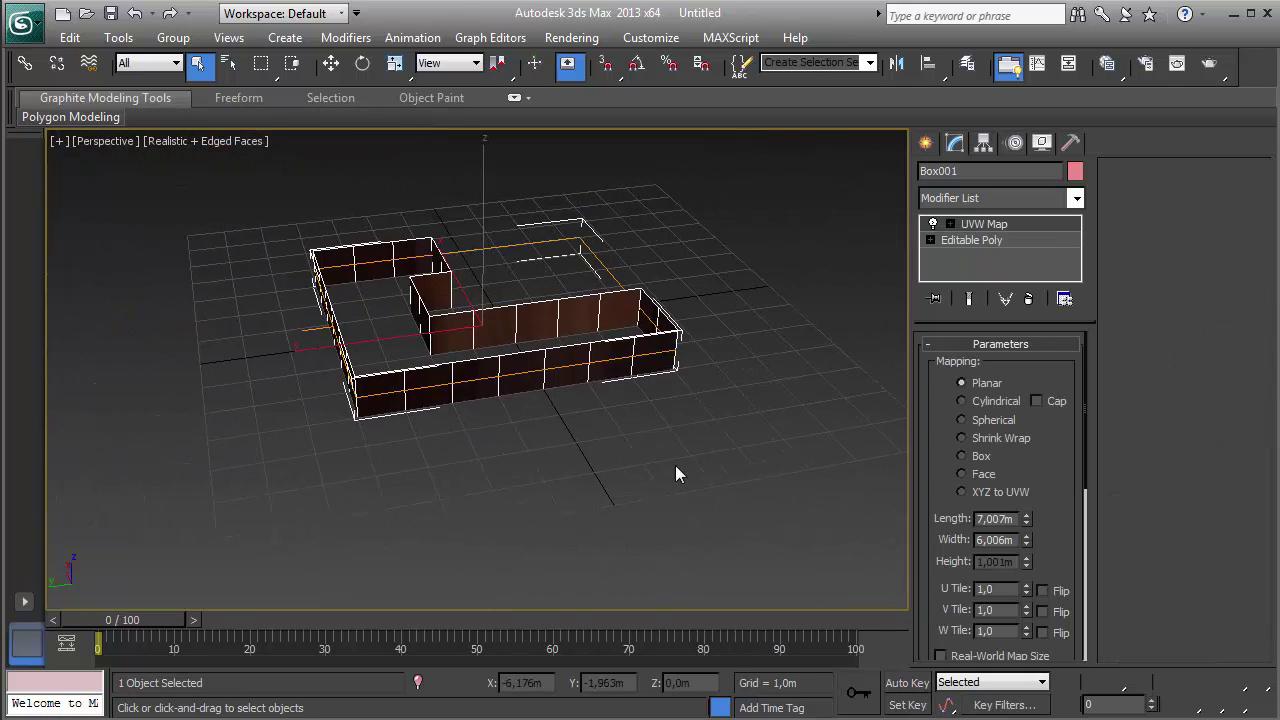
scroll(714, 458, up, 3)
click(984, 457)
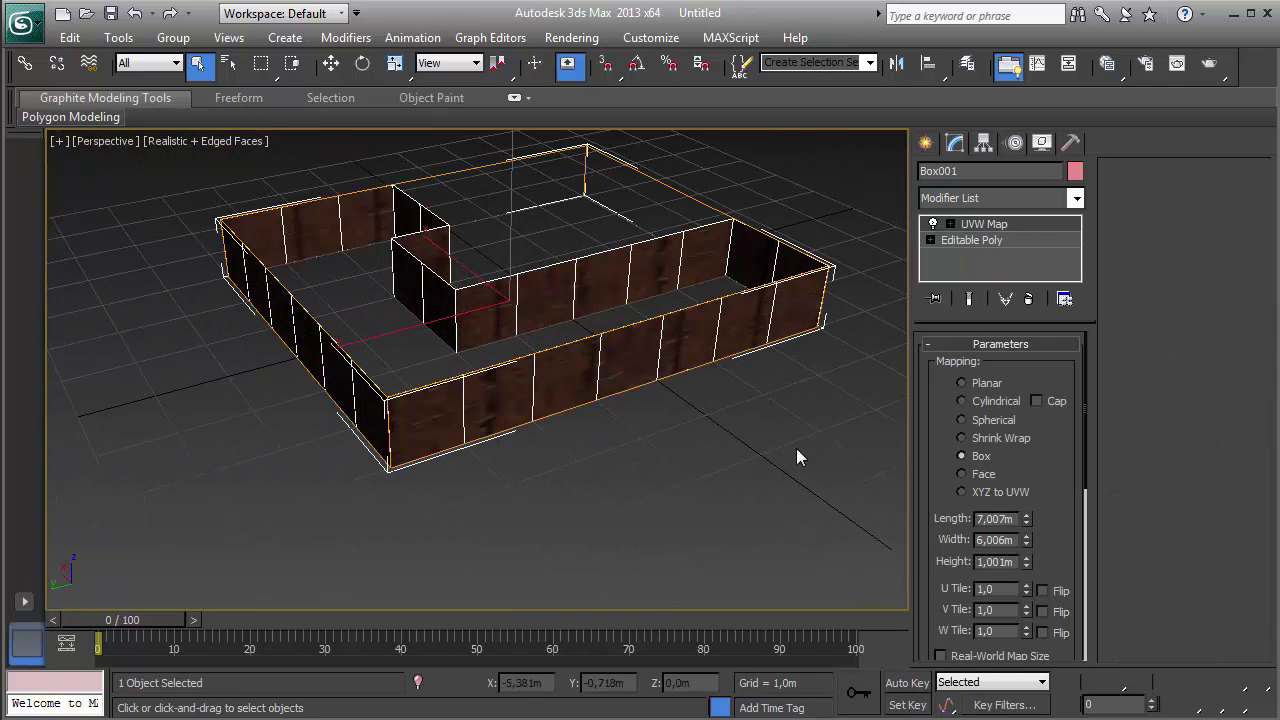
alt+middle_drag(796, 448, 835, 418)
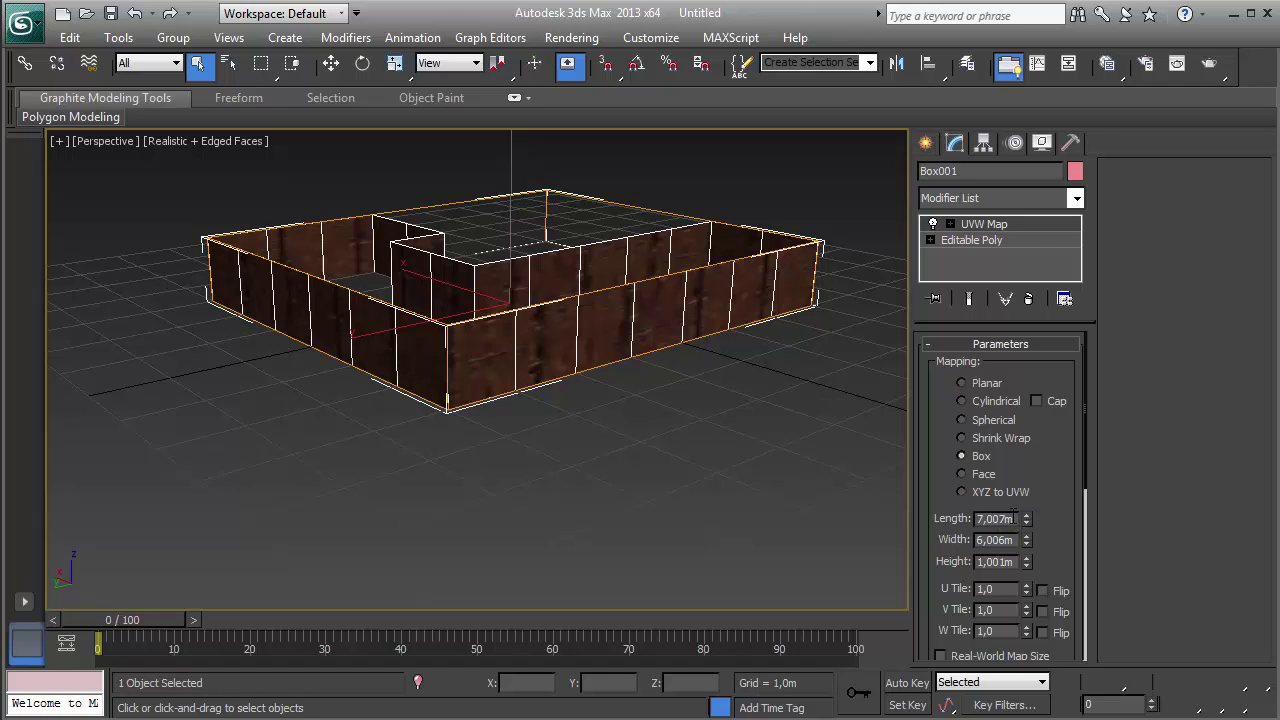
Step: Set the box mapping's length, width and height to 1 m each
text(1)
key(Tab)
text(1)
key(Tab)
text(1)
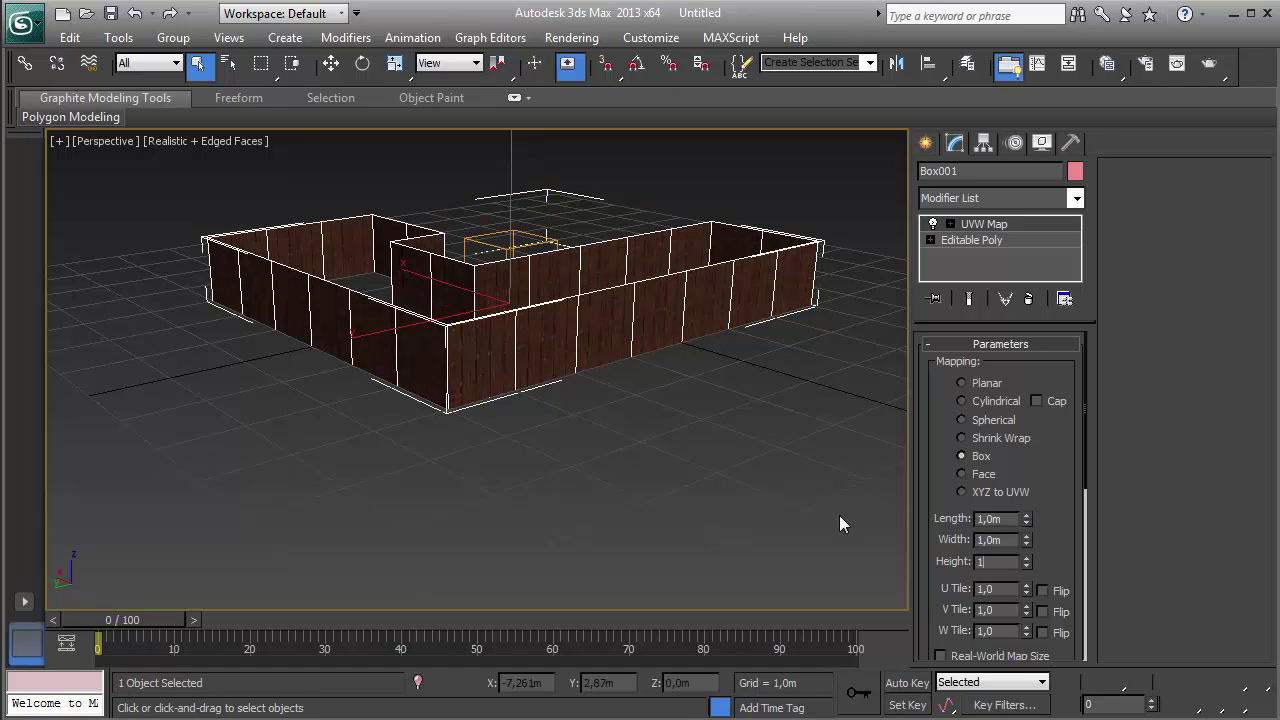
key(Return)
alt+middle_drag(729, 520, 659, 438)
Step: Try to shift the plank texture on the walls by moving the UVW Map gizmo, and undo the move
click(950, 224)
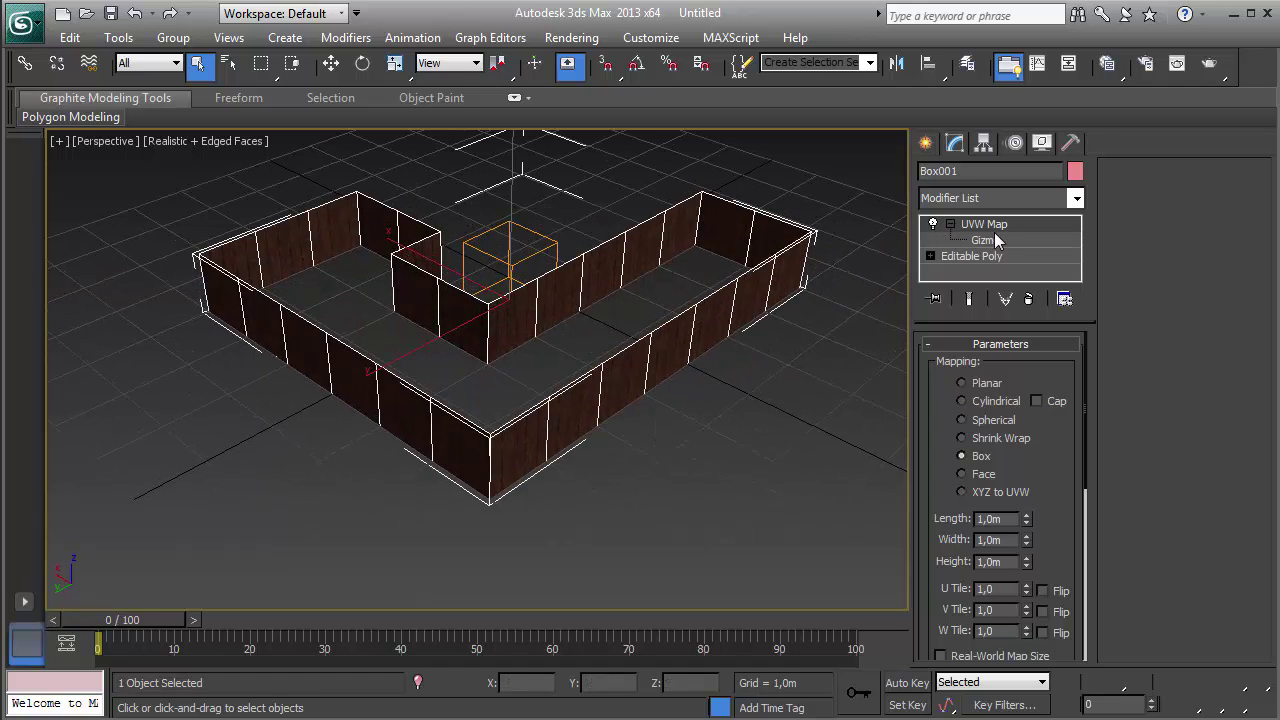
click(984, 240)
scroll(485, 301, up, 3)
alt+middle_drag(485, 301, 480, 234)
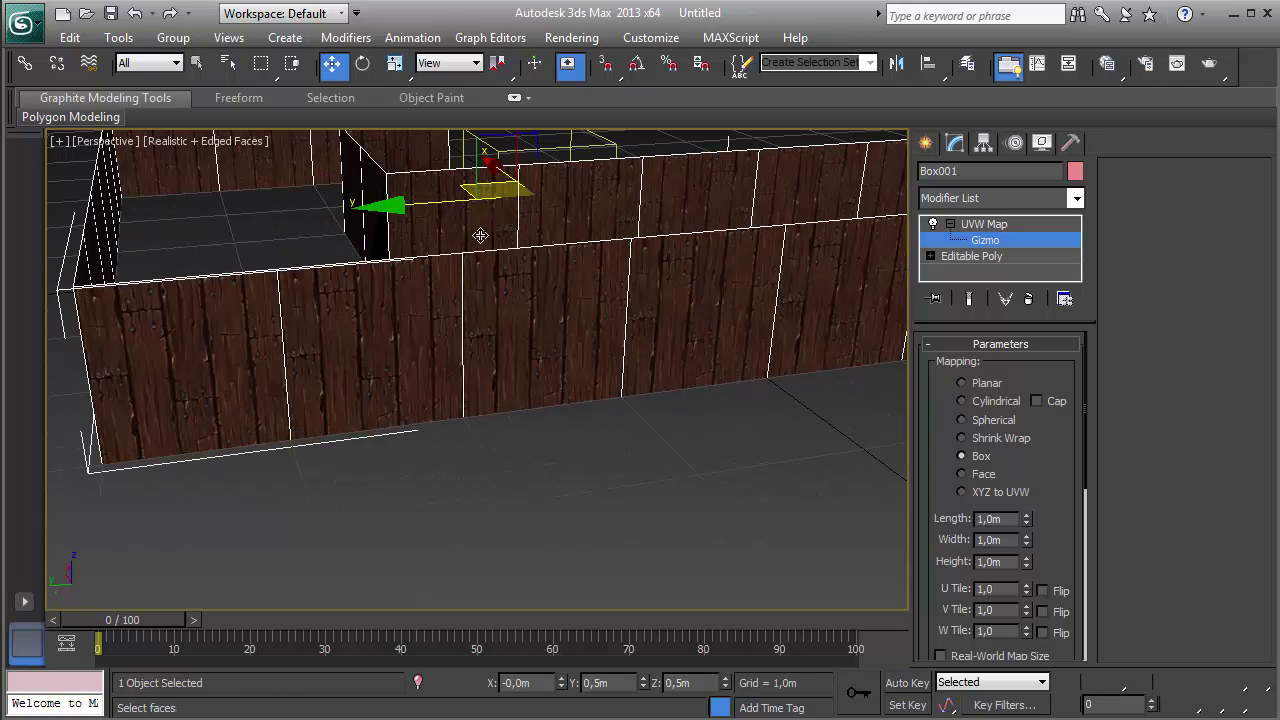
drag(448, 193, 640, 152)
right_click(640, 152)
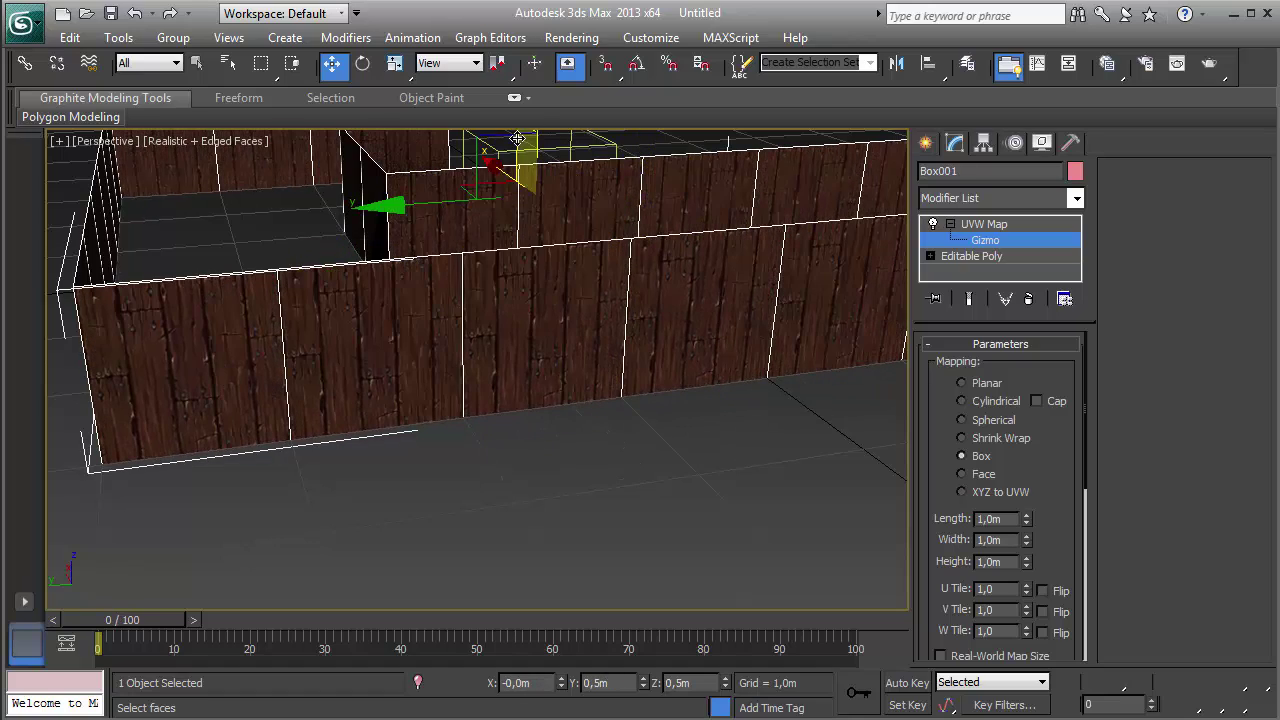
middle_drag(500, 171, 509, 248)
drag(538, 163, 540, 184)
key(ctrl+z)
alt+middle_drag(704, 438, 740, 434)
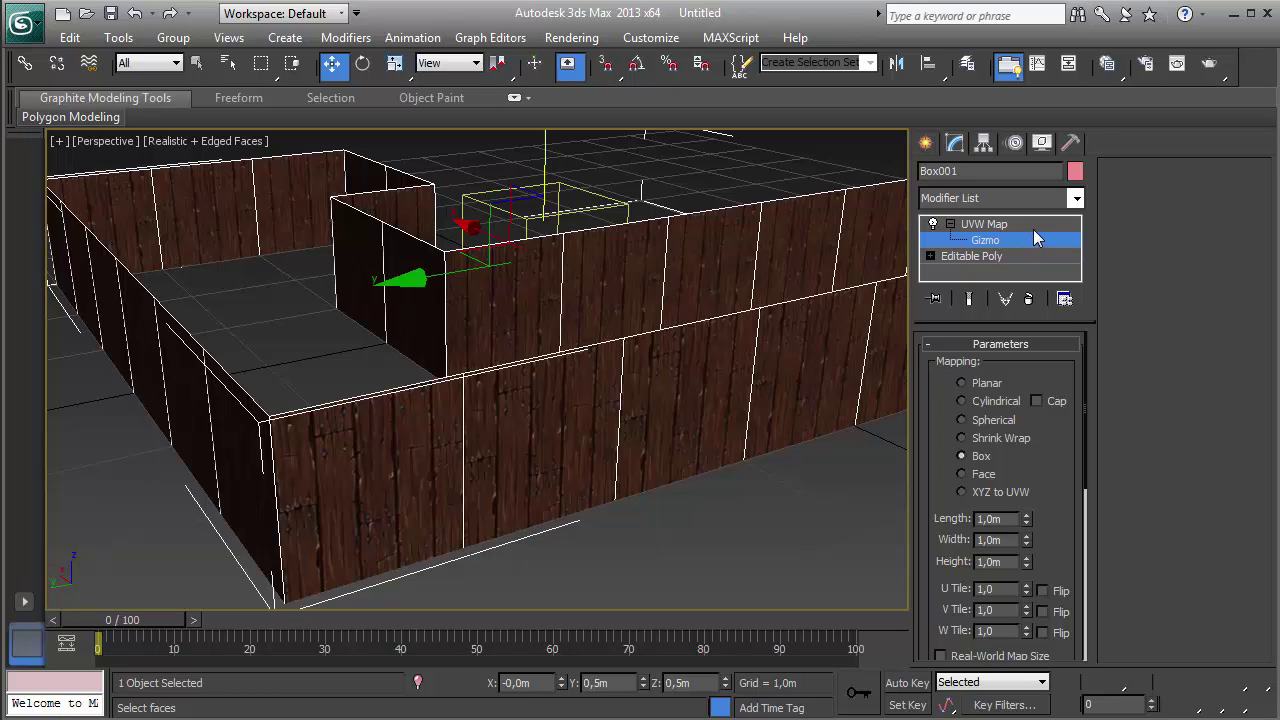
Step: Try Face mapping on the walls, inspect the plank direction on the inner and outer faces, and return to Box mapping
click(962, 474)
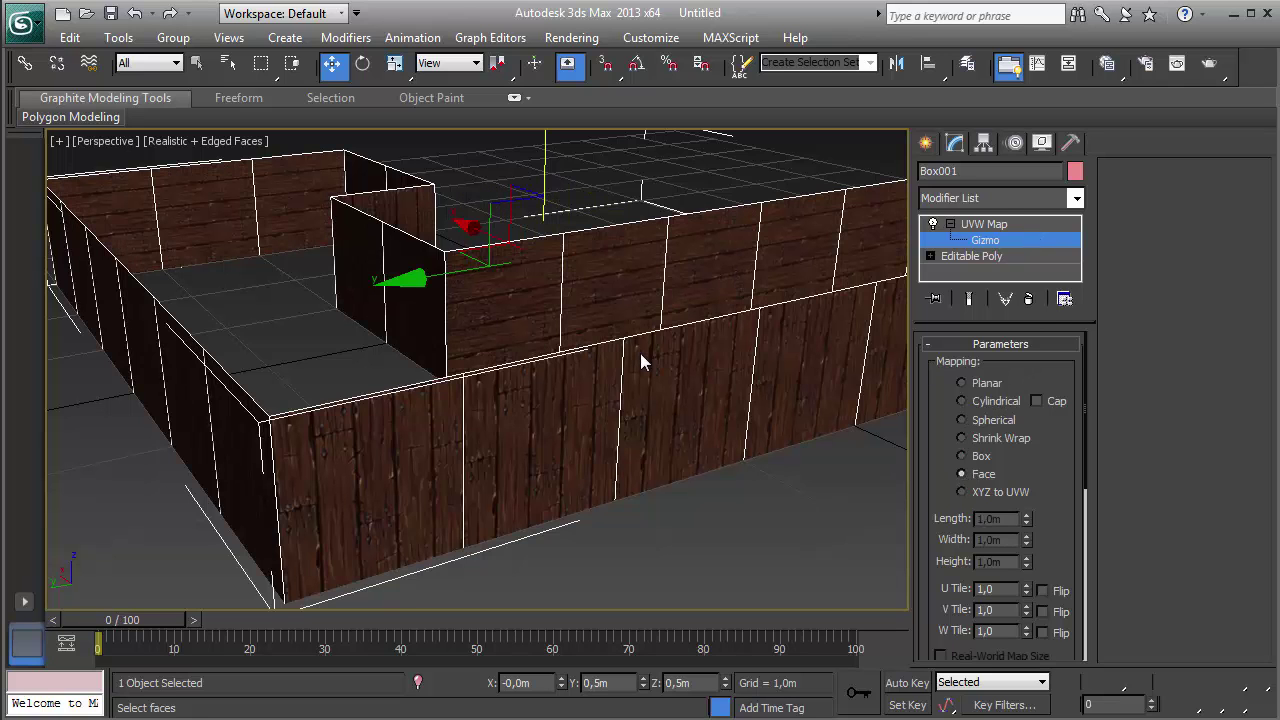
alt+middle_drag(640, 362, 492, 456)
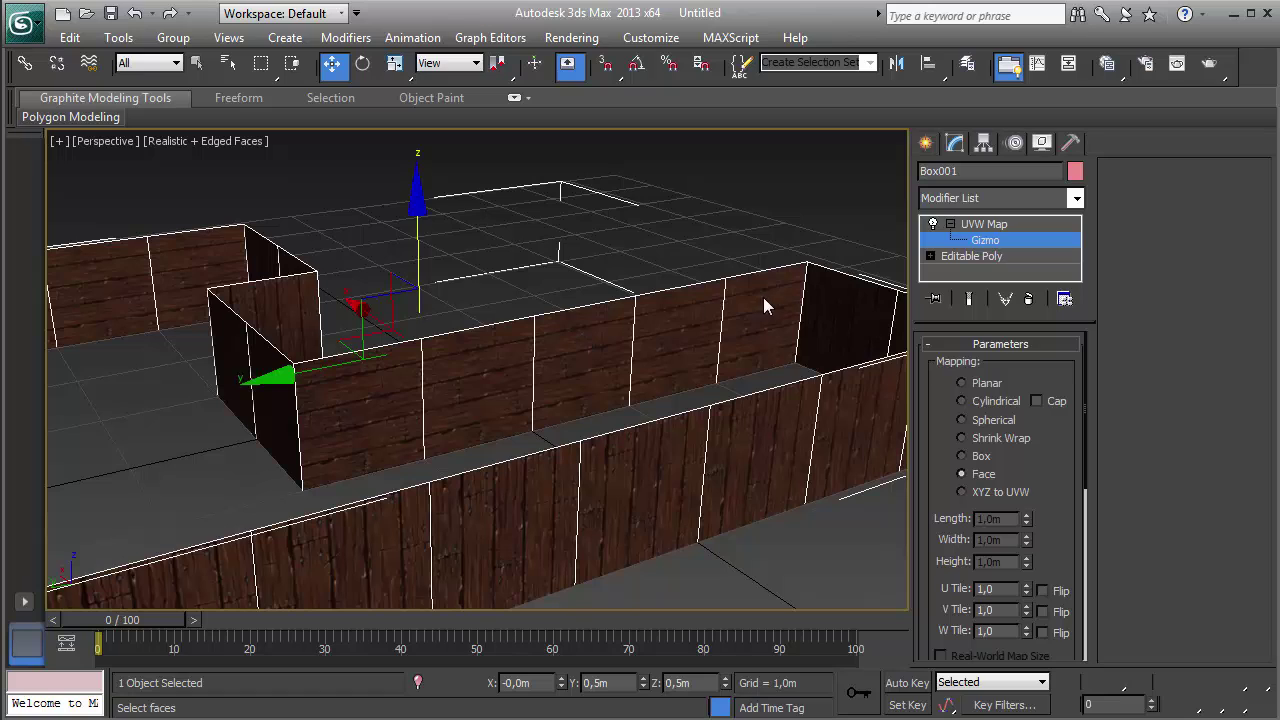
alt+middle_drag(537, 374, 538, 338)
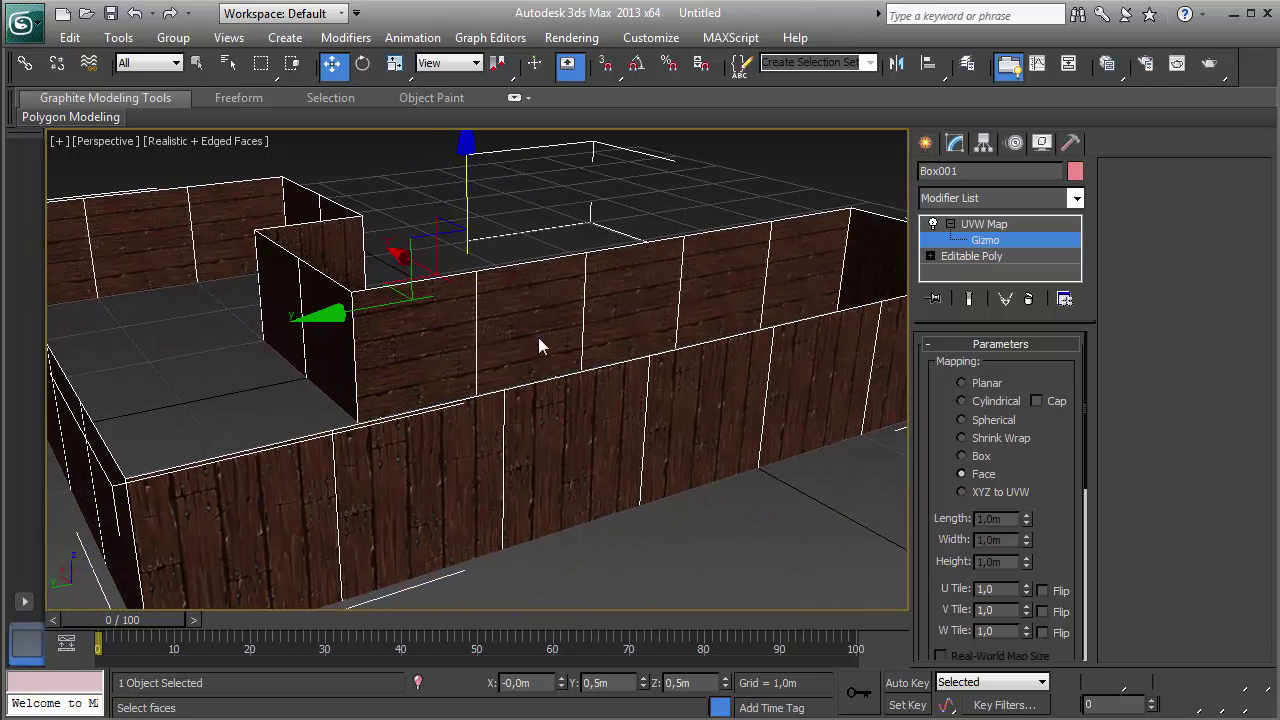
alt+middle_drag(648, 368, 676, 363)
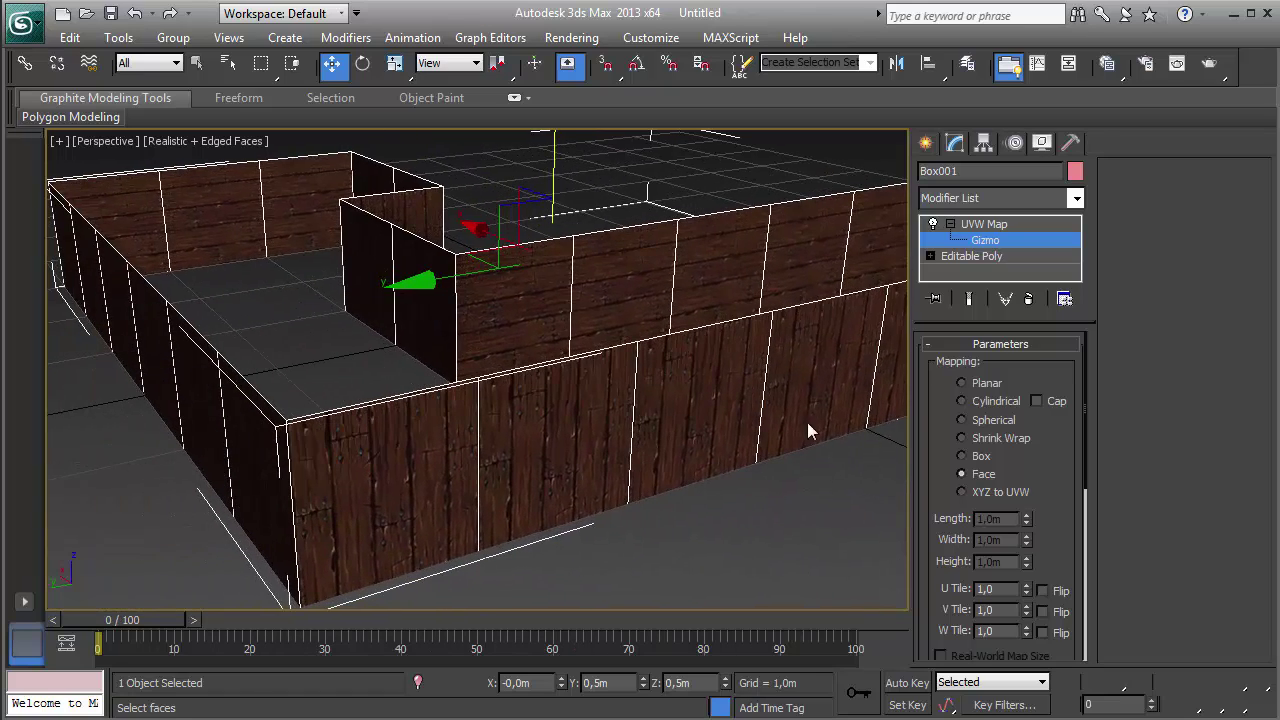
click(975, 457)
scroll(486, 543, down, 5)
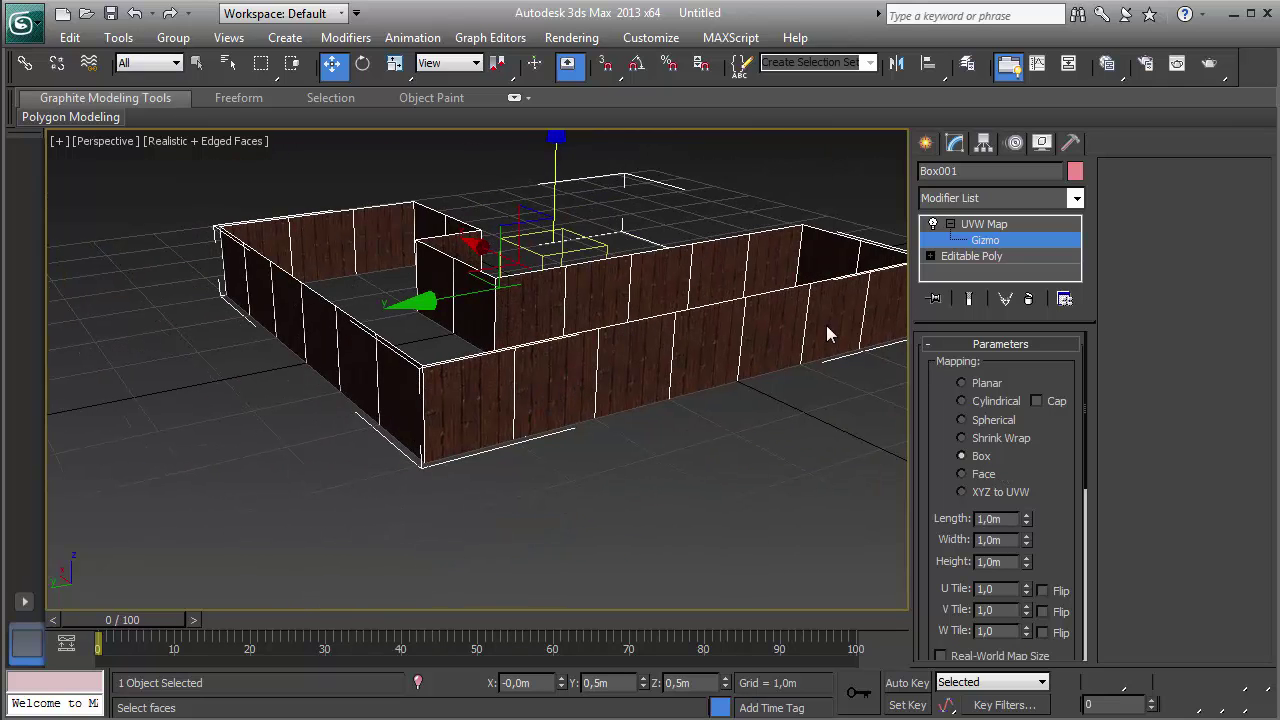
Step: Convert the box-mapped wall object to an Editable Poly
alt+middle_drag(705, 343, 563, 400)
right_click(551, 371)
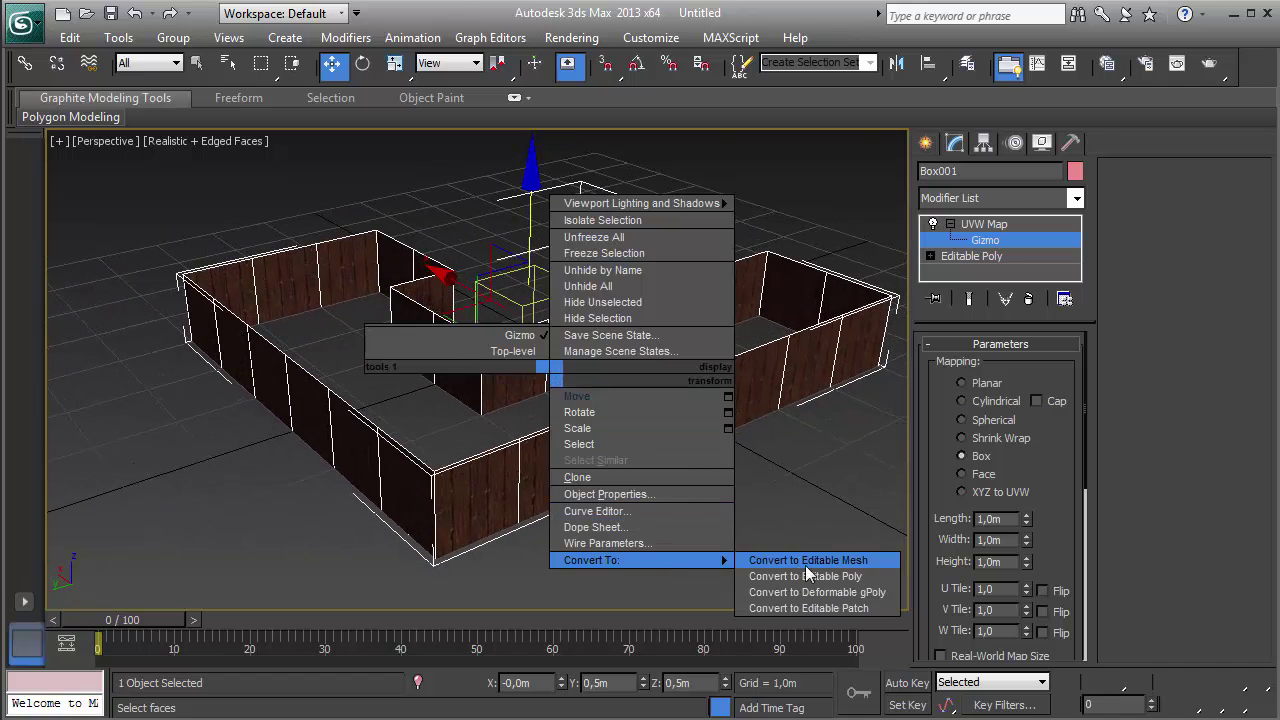
click(828, 577)
Step: Connect the ring of vertical edges around the outer wall with one horizontal edge loop
alt+middle_drag(672, 458, 590, 389)
scroll(652, 434, up, 3)
scroll(503, 234, up, 5)
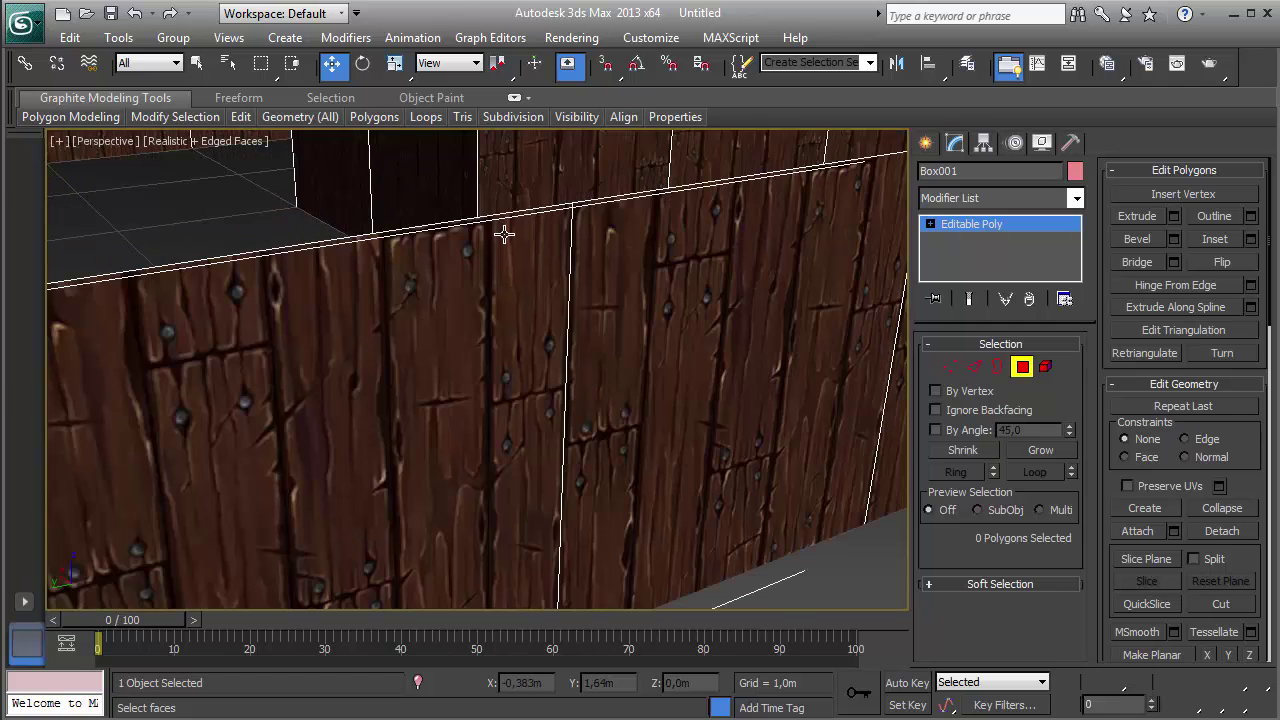
scroll(529, 251, down, 5)
key(2)
click(523, 345)
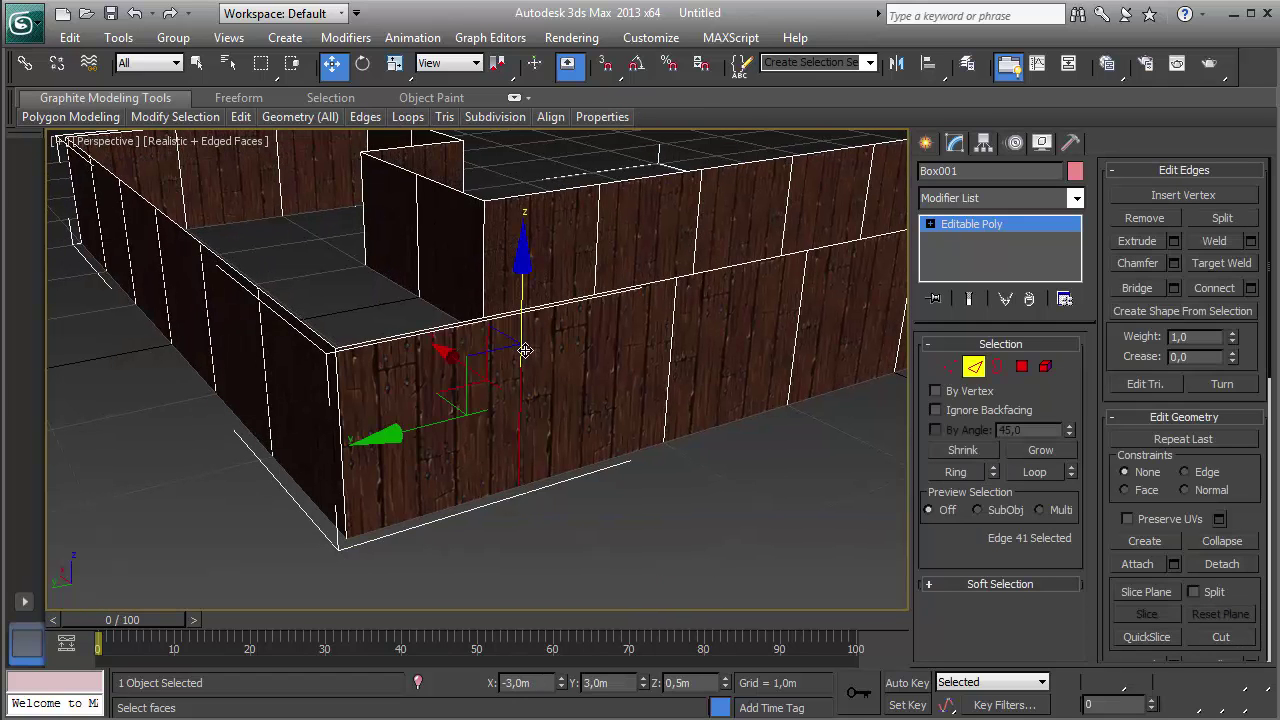
key(alt+r)
key(ctrl+shift+e)
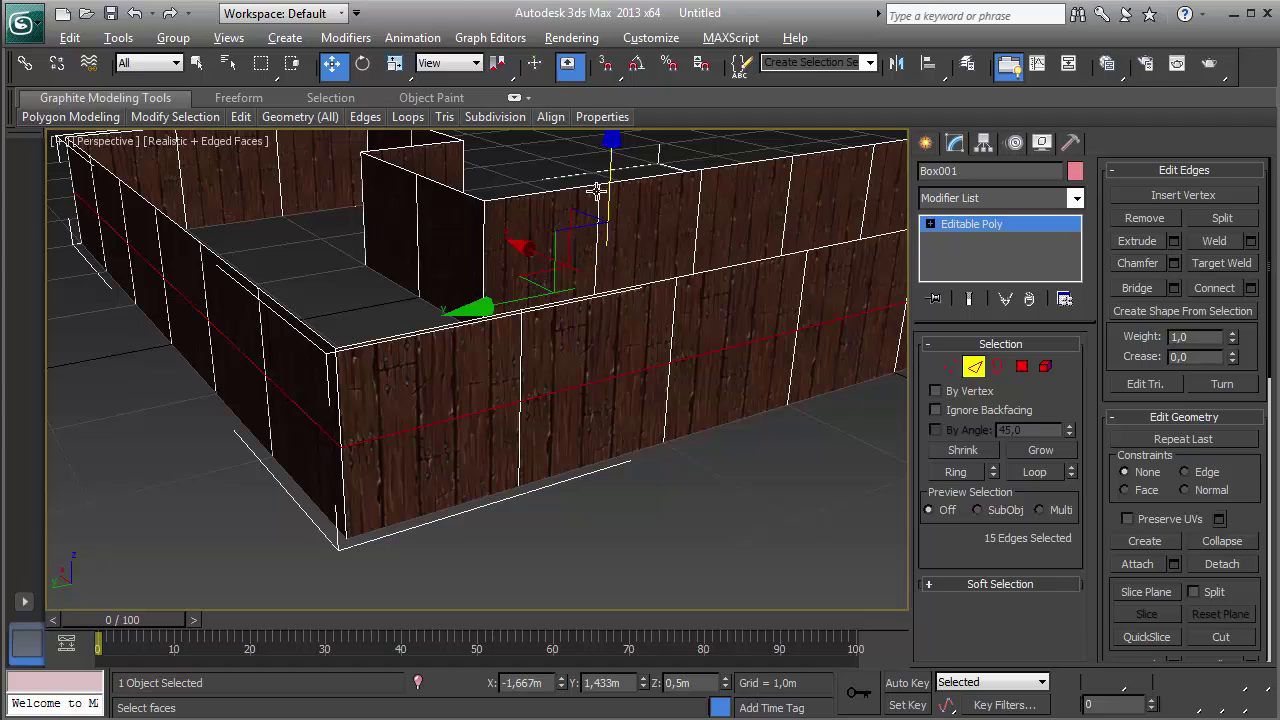
Step: Enable Preserve UVs and raise the horizontal edge loop on the outer wall by about 0.287 m
middle_drag(723, 358, 693, 370)
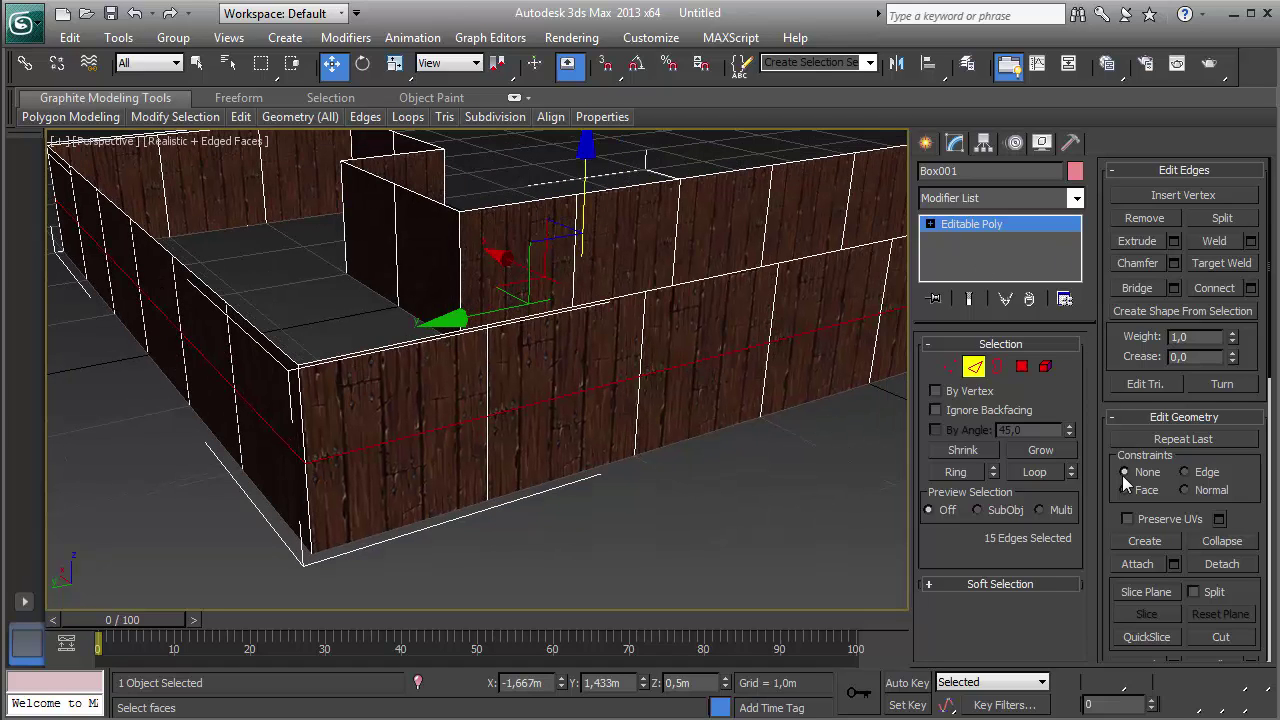
click(1127, 519)
drag(580, 190, 598, 137)
key(ctrl+z)
click(1128, 520)
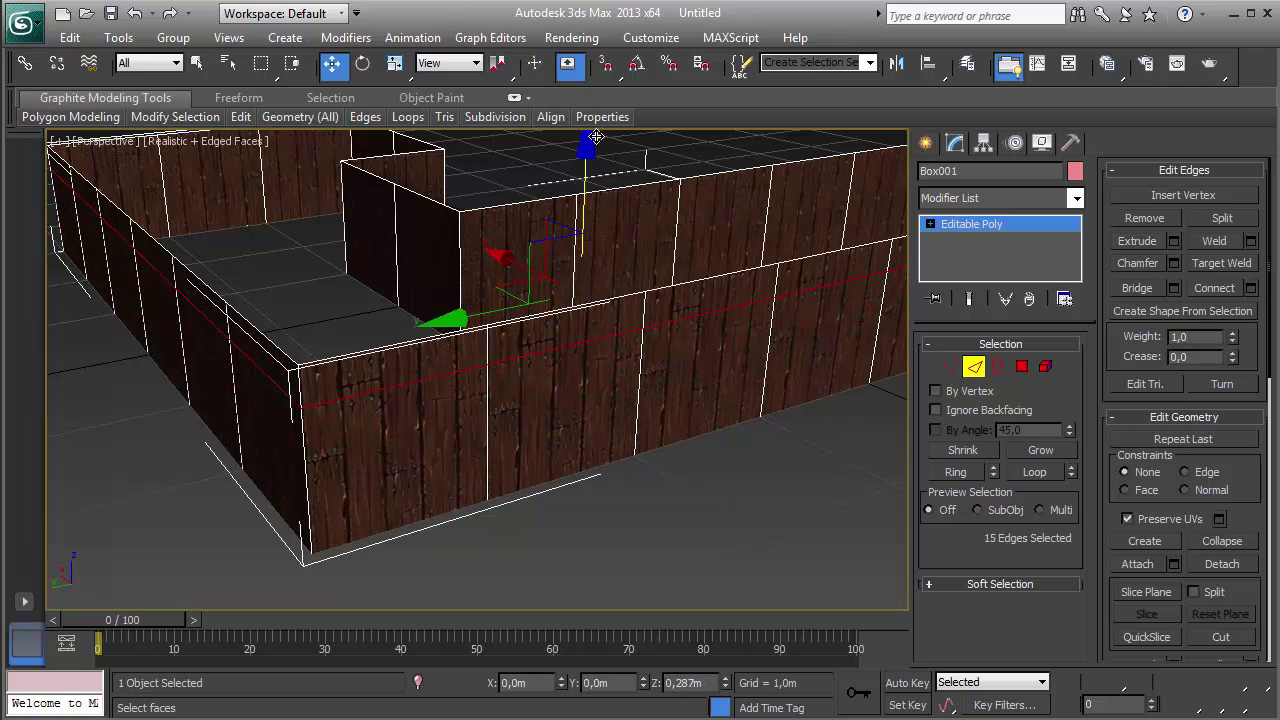
Step: Try to pull the raised edge loop outward along one long outer-wall side, keeping only that side's edges selected
alt+middle_drag(601, 253, 616, 267)
click(512, 370)
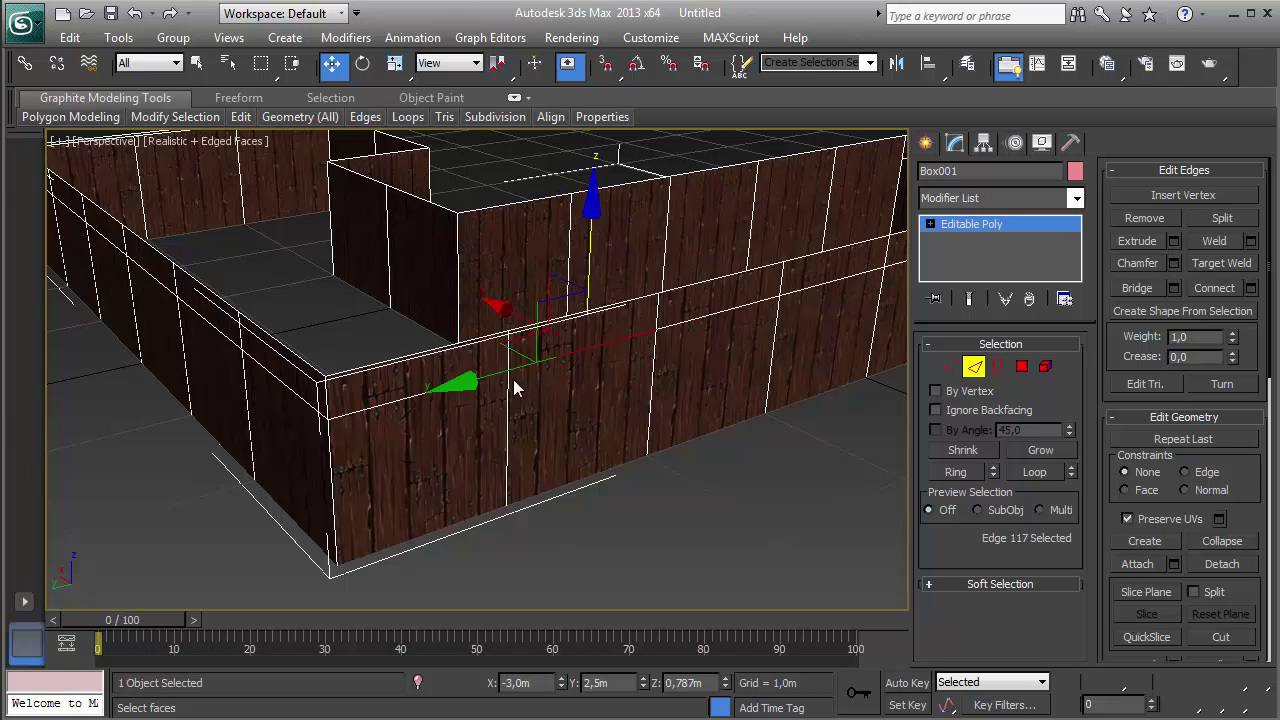
click(479, 378)
alt+middle_drag(480, 395, 710, 317)
double_click(690, 313)
scroll(710, 317, down, 5)
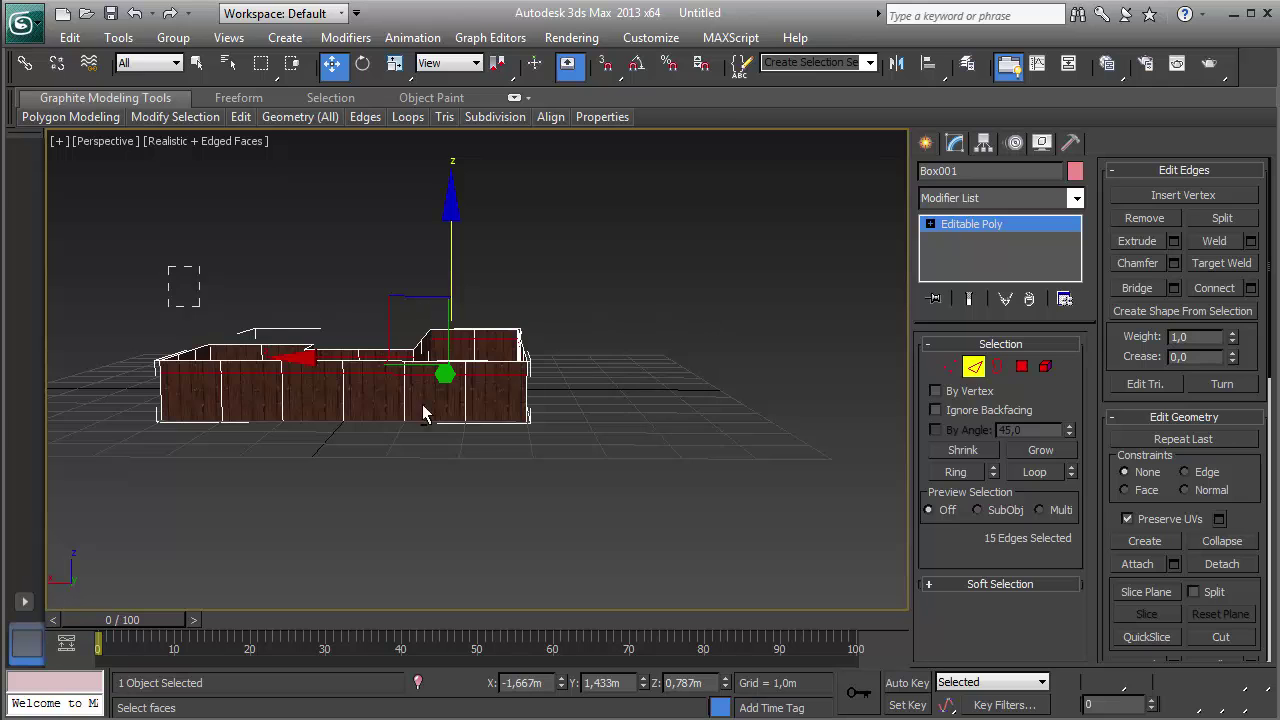
alt+drag(422, 406, 489, 428)
alt+middle_drag(489, 428, 468, 415)
scroll(468, 415, up, 7)
middle_drag(600, 397, 500, 408)
drag(543, 267, 499, 264)
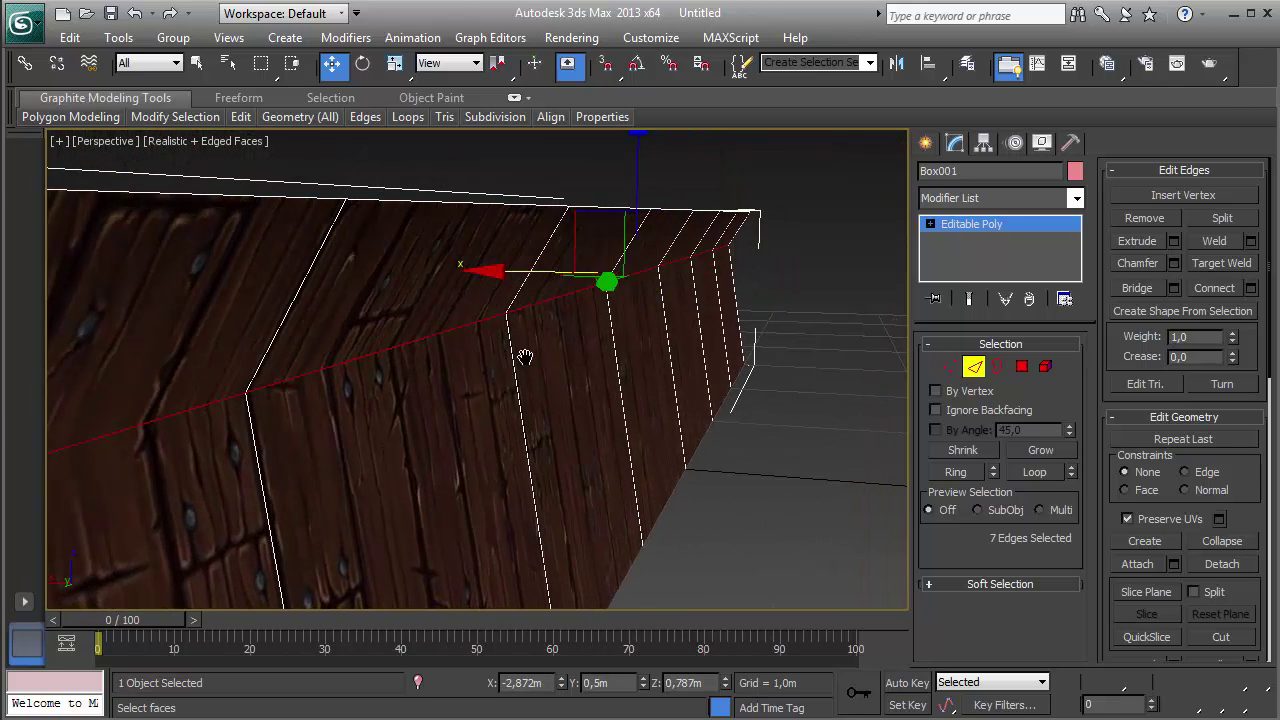
scroll(525, 357, down, 5)
alt+middle_drag(525, 357, 570, 393)
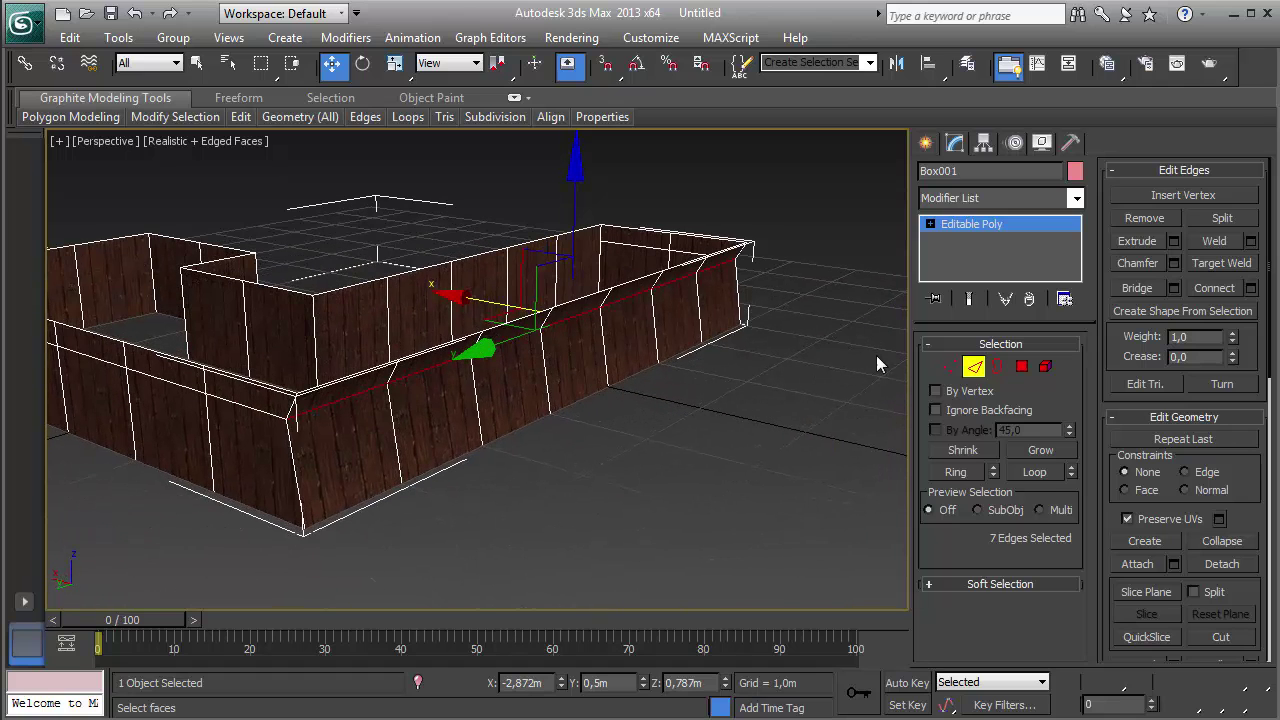
Step: Undo the outward pull of the wall edges and the preceding edge selections
key(ctrl+z)
key(ctrl+z)
key(ctrl+z)
key(ctrl+z)
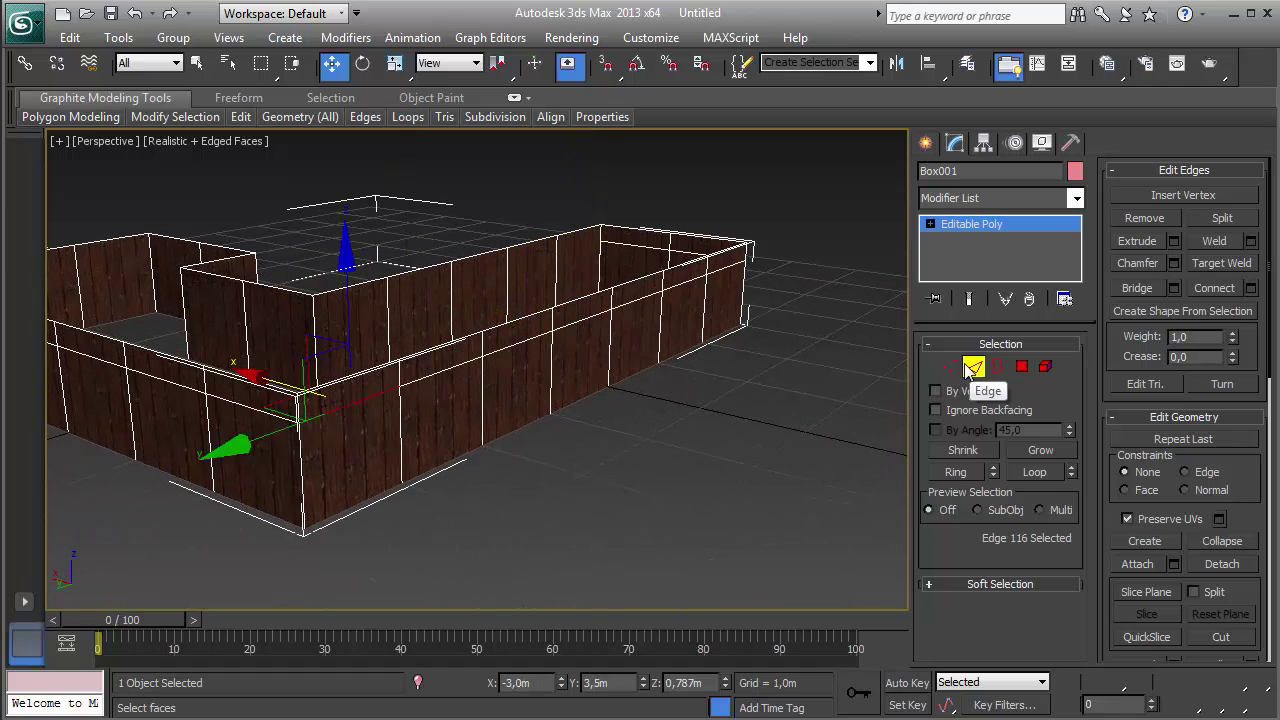
Step: Detach the two polygons of the outer wall's corner segment as Modulo and delete the rest of the wall object
click(1001, 371)
click(321, 420)
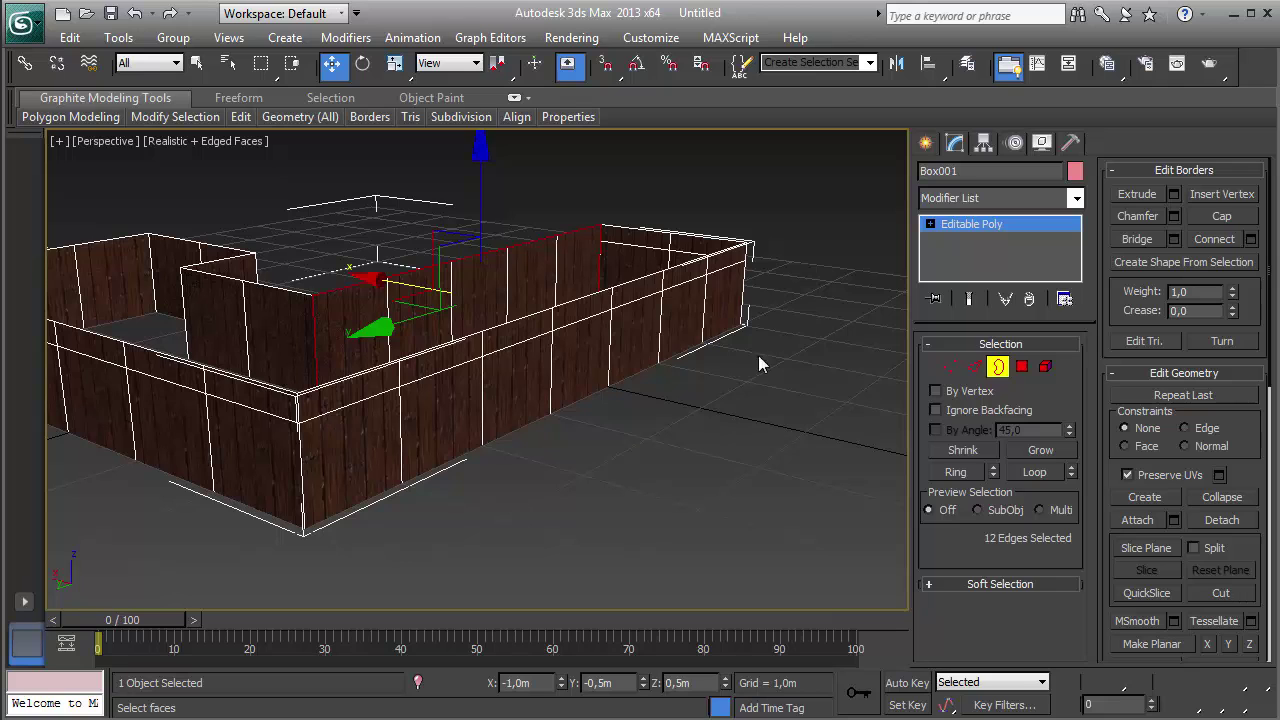
click(1028, 367)
click(329, 397)
ctrl+click(340, 430)
alt+middle_drag(342, 437, 358, 500)
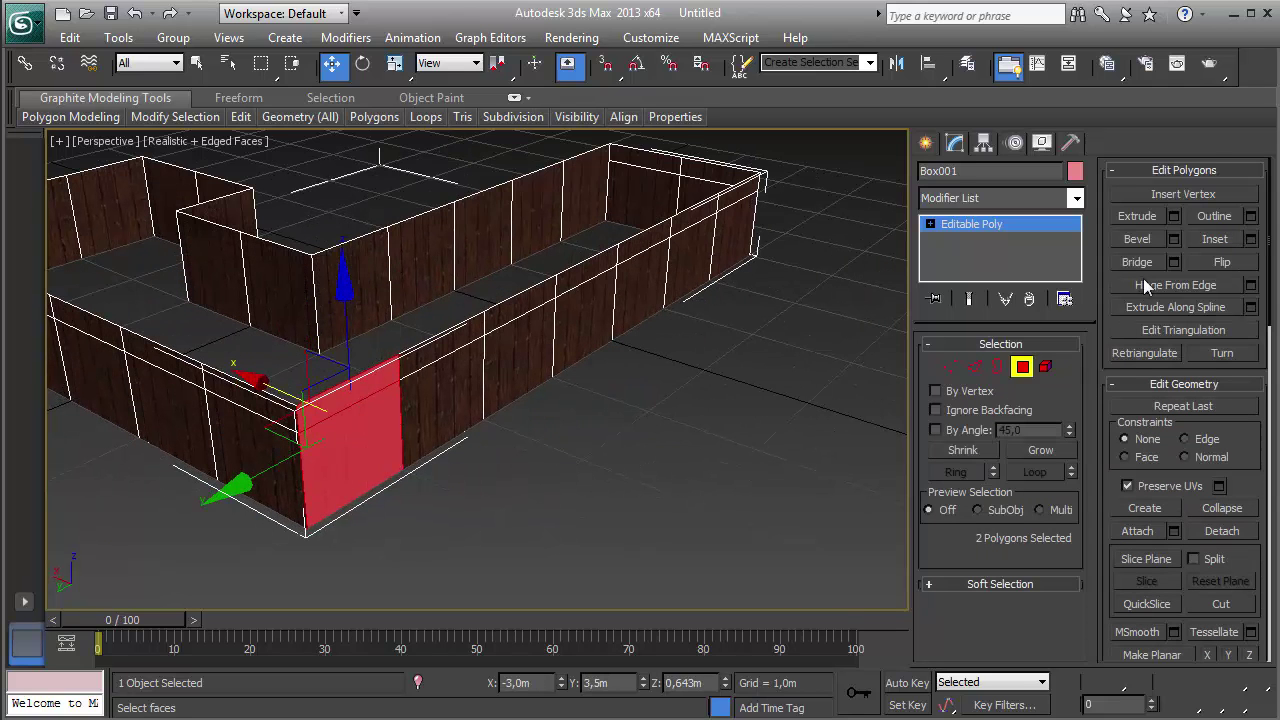
click(1220, 532)
text(Modul)
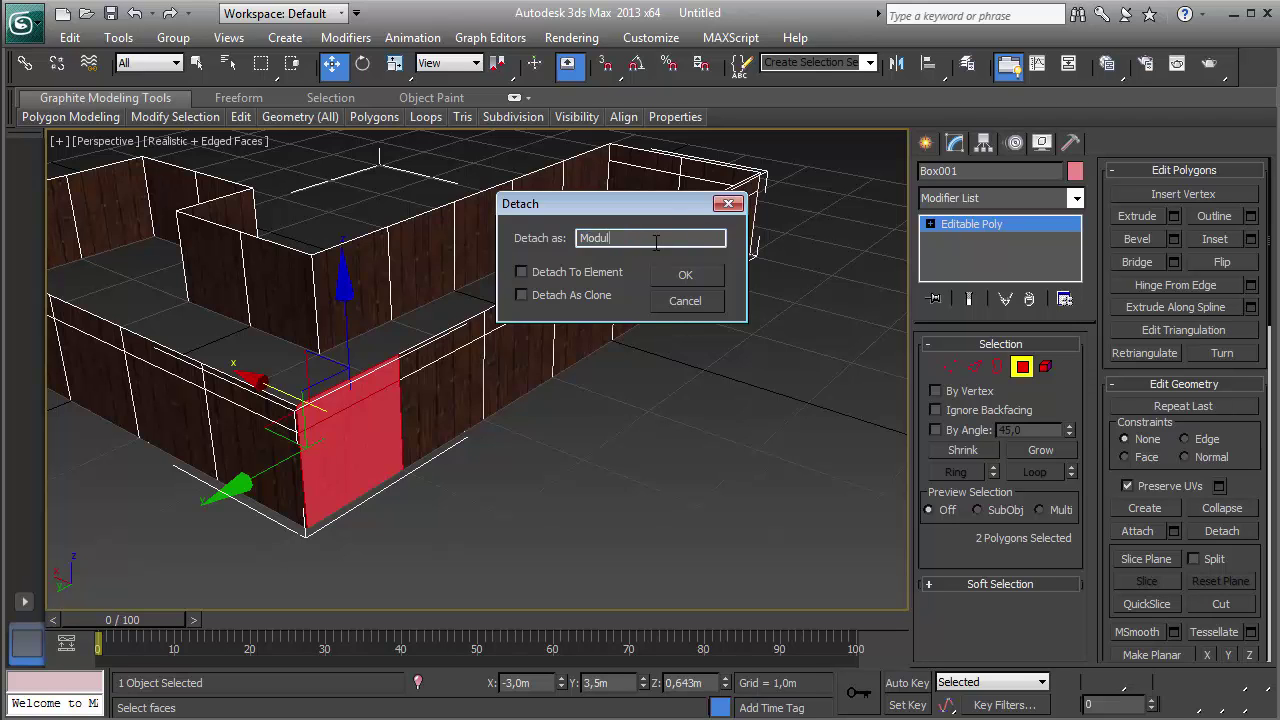
key(Return)
click(1022, 367)
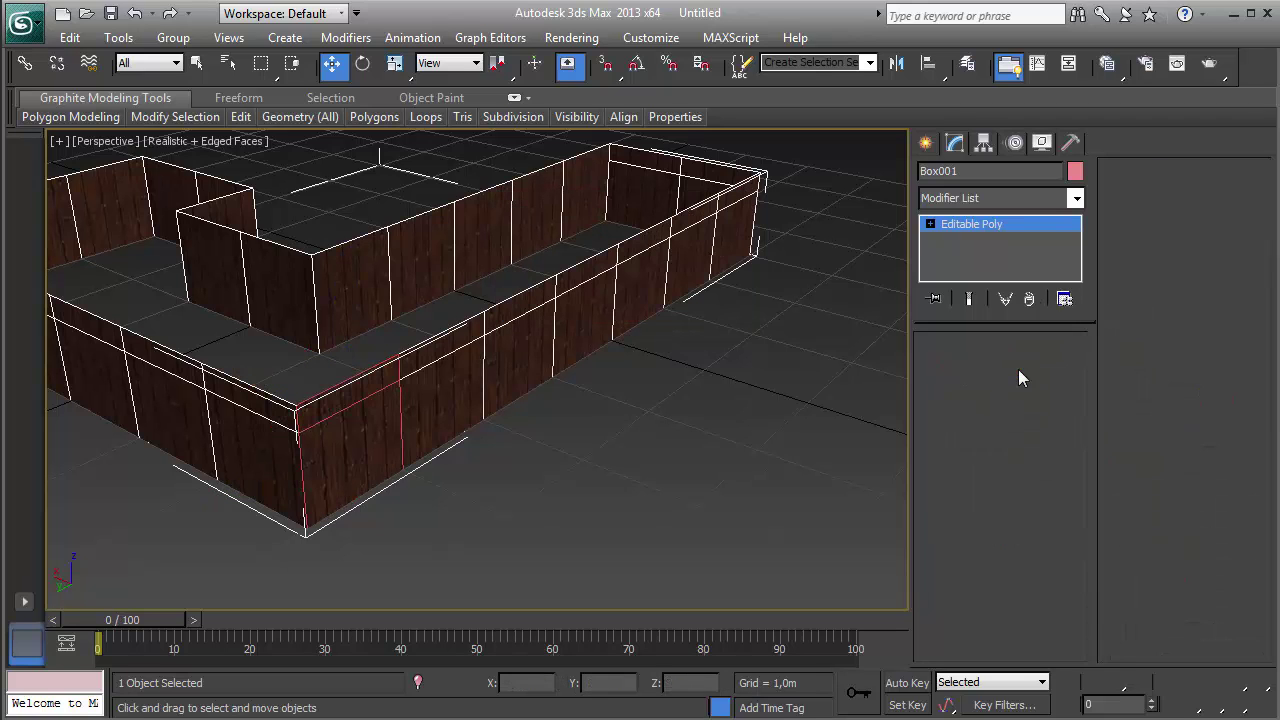
key(Delete)
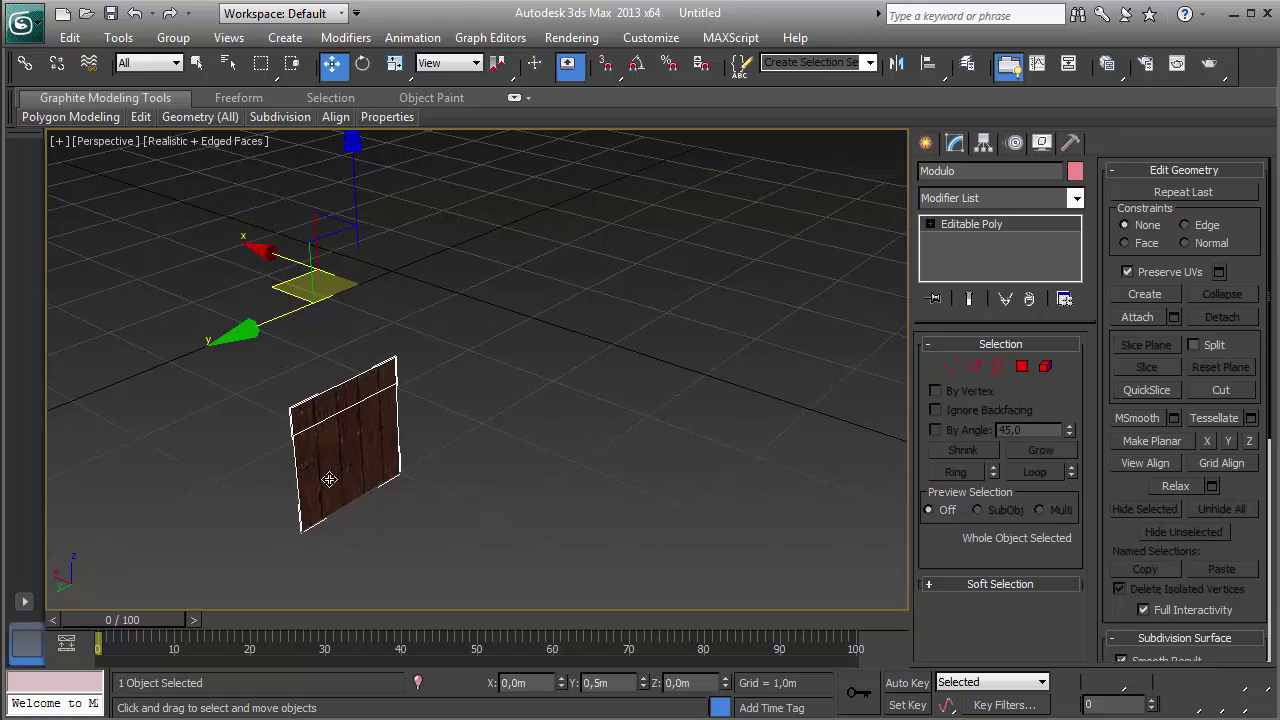
Step: Turn on snapping and clone the Modulo wall segment end to end along the wall line as independent copies
key(s)
mouse_move(304, 527)
shift+mouse_down()
mouse_move(503, 410)
mouse_move(482, 423)
shift+mouse_up()
click(643, 451)
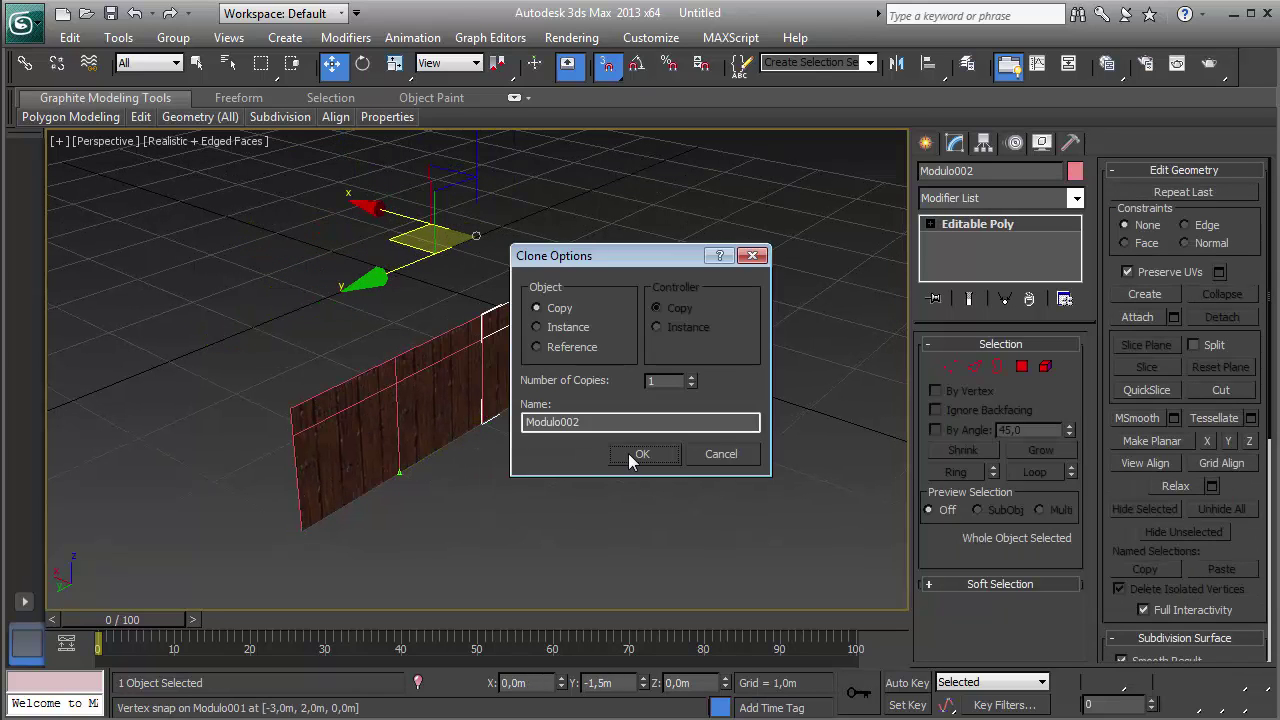
Step: Create one independent copy of the wall segment, named Modulo002, at the end of the wall line
click(628, 454)
alt+middle_drag(529, 508, 519, 506)
alt+middle_drag(451, 460, 246, 306)
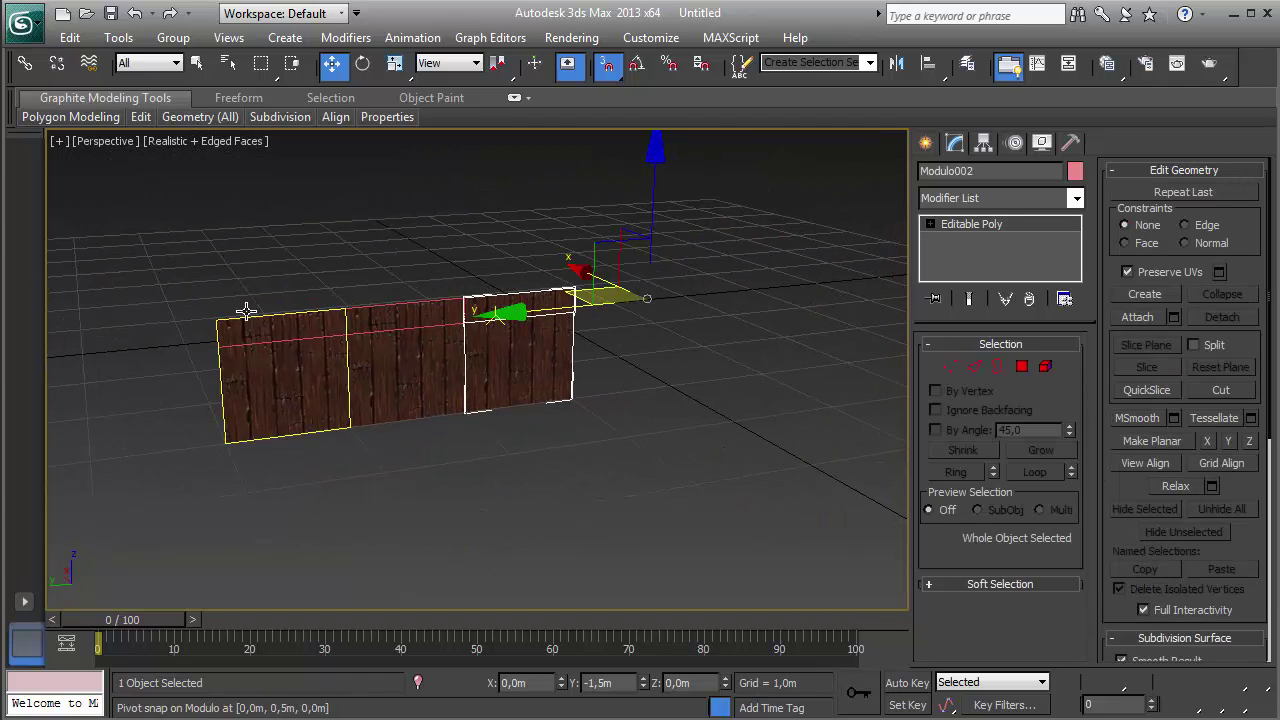
alt+middle_drag(671, 443, 588, 463)
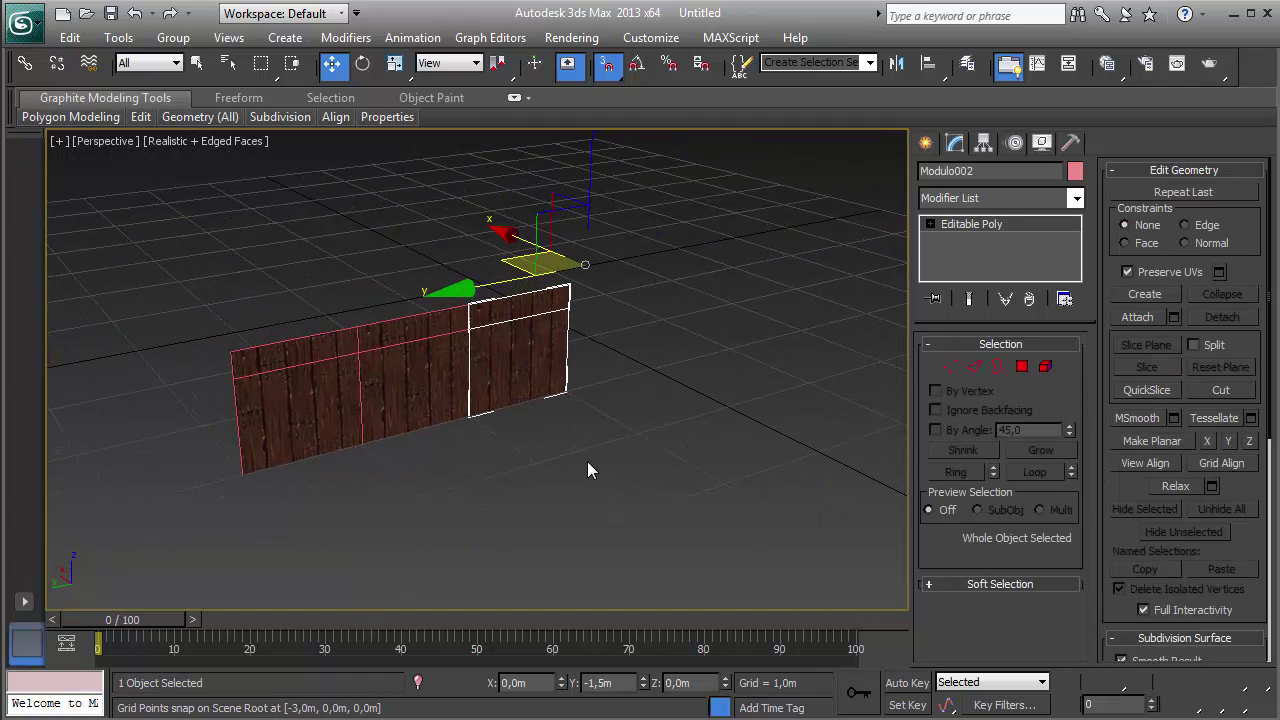
Step: Cut a diagonal edge across the Modulo002 wall segment from its top edge down to its side edge, with snapping off
scroll(441, 458, up, 3)
click(975, 367)
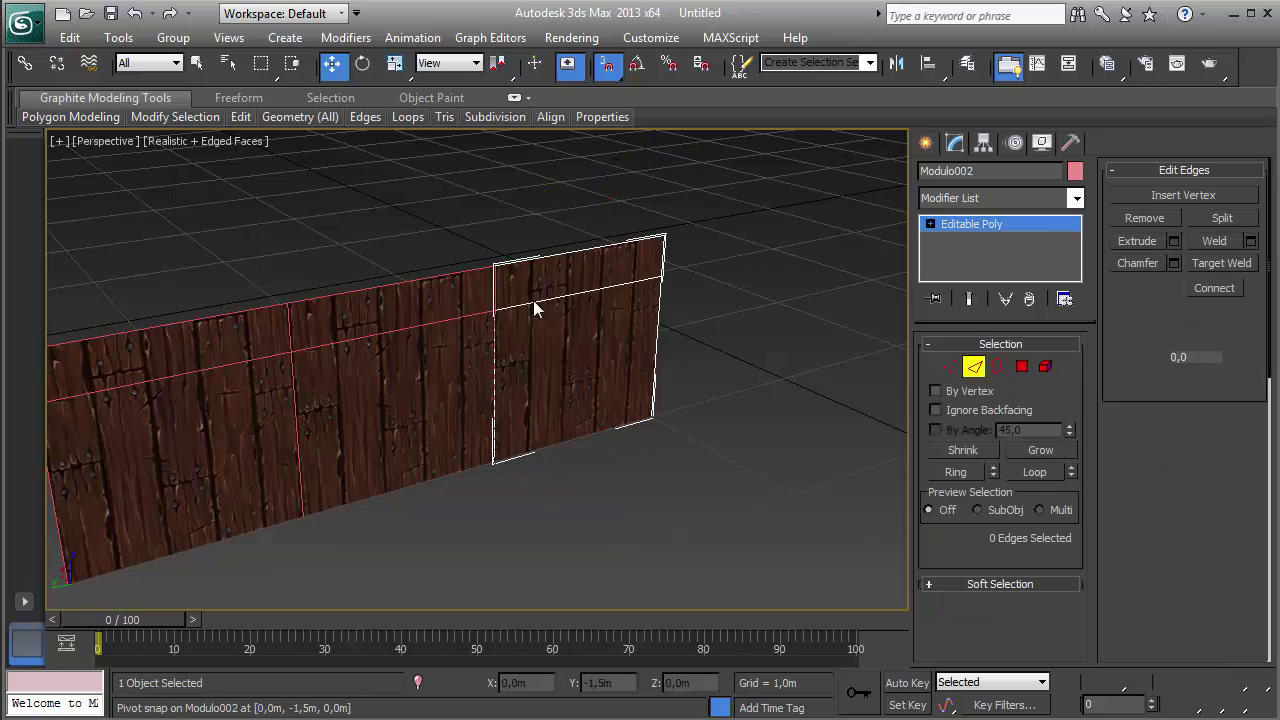
key(alt+c)
click(576, 261)
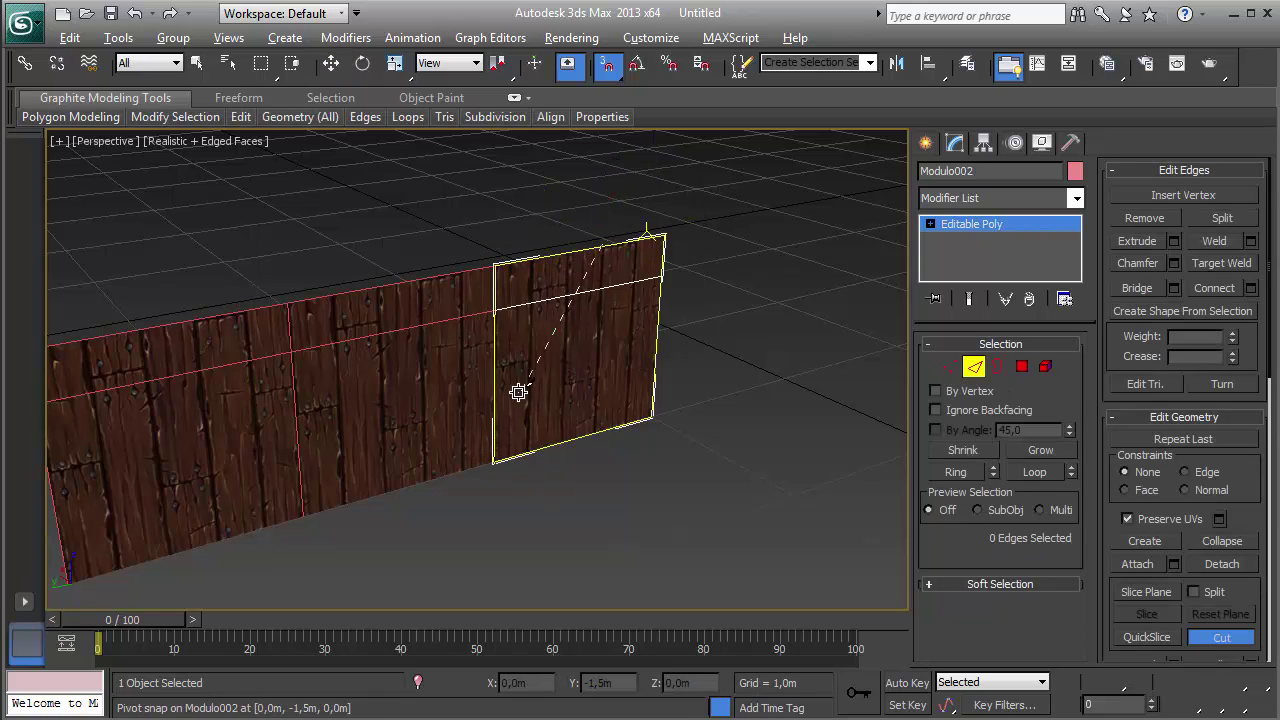
key(s)
click(494, 405)
right_click(494, 406)
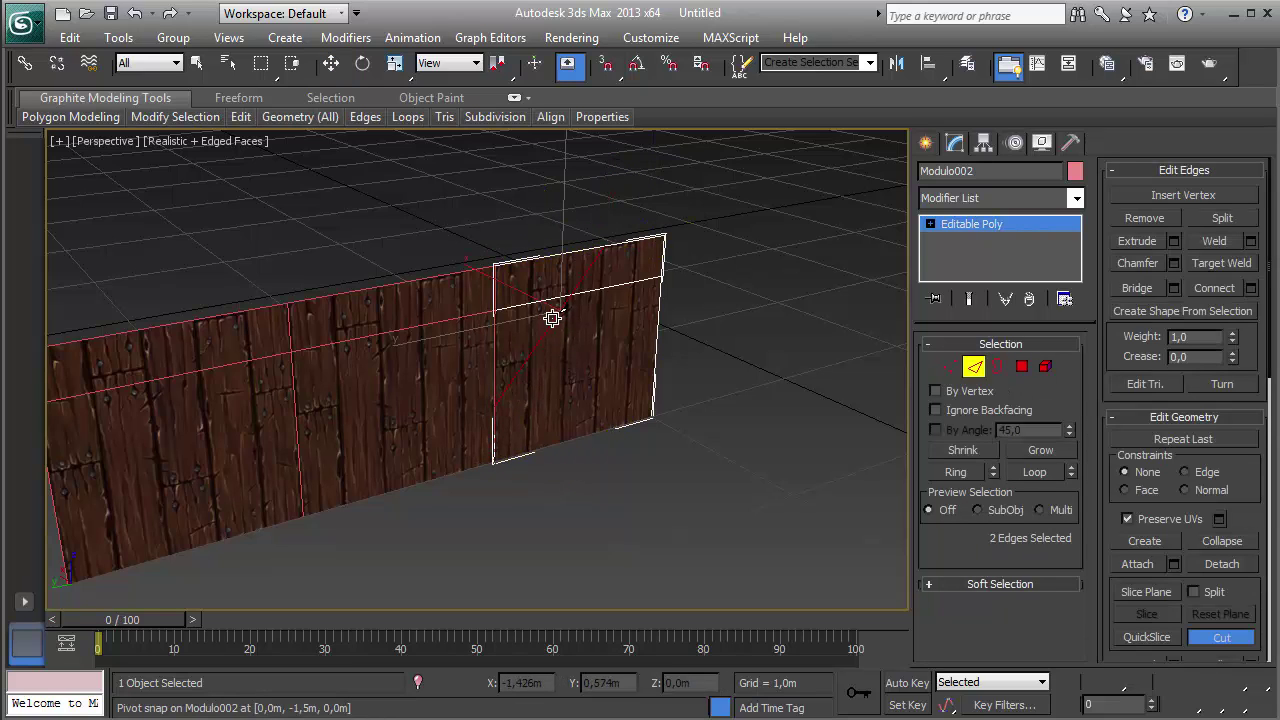
Step: Cut further edges from the diagonal to Modulo002's bottom and far side, enclosing an irregular panel in the middle
click(556, 318)
click(601, 427)
click(579, 378)
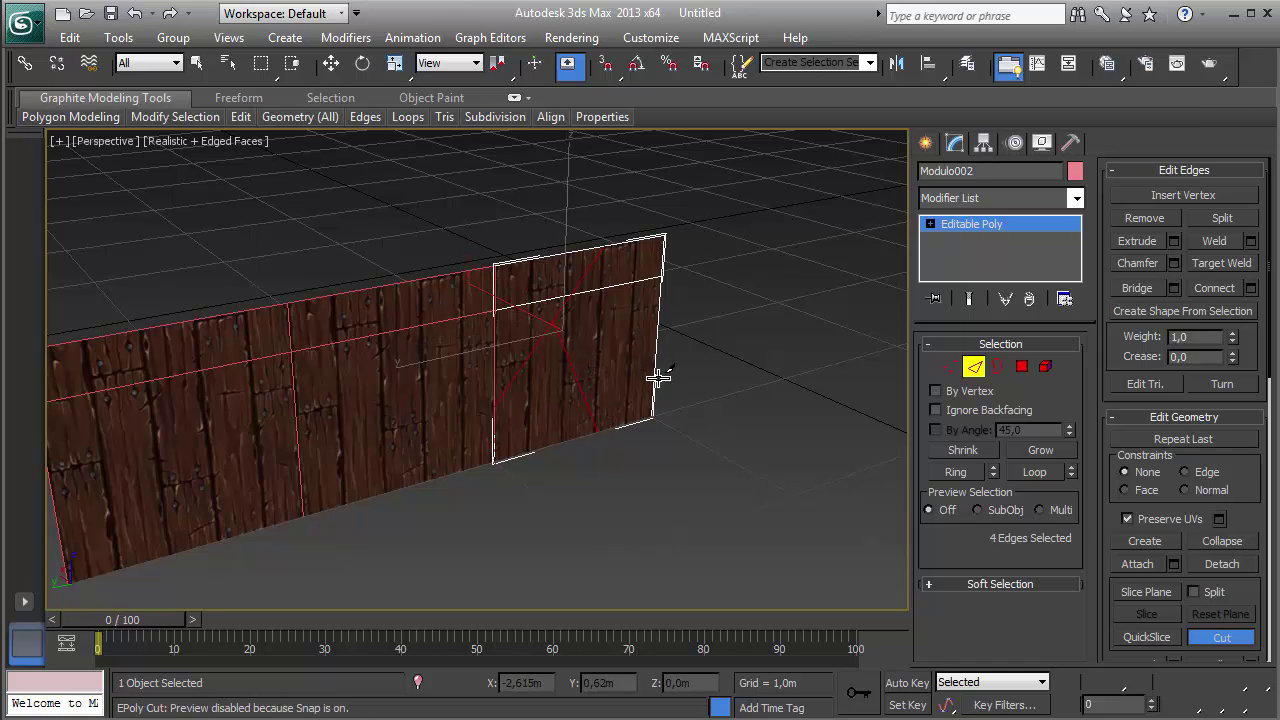
click(655, 377)
click(586, 292)
click(612, 378)
right_click(608, 359)
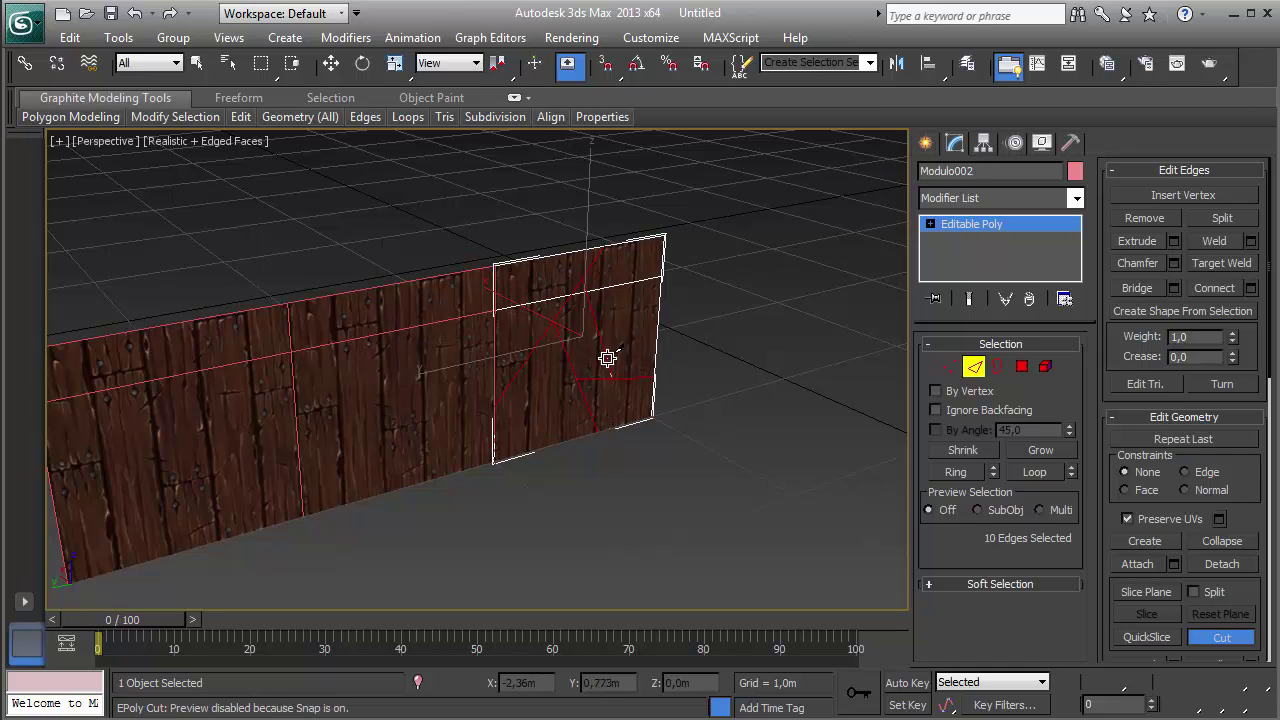
Step: Delete the irregular middle polygons of Modulo002 to open a hole in the wall
click(1020, 368)
key(w)
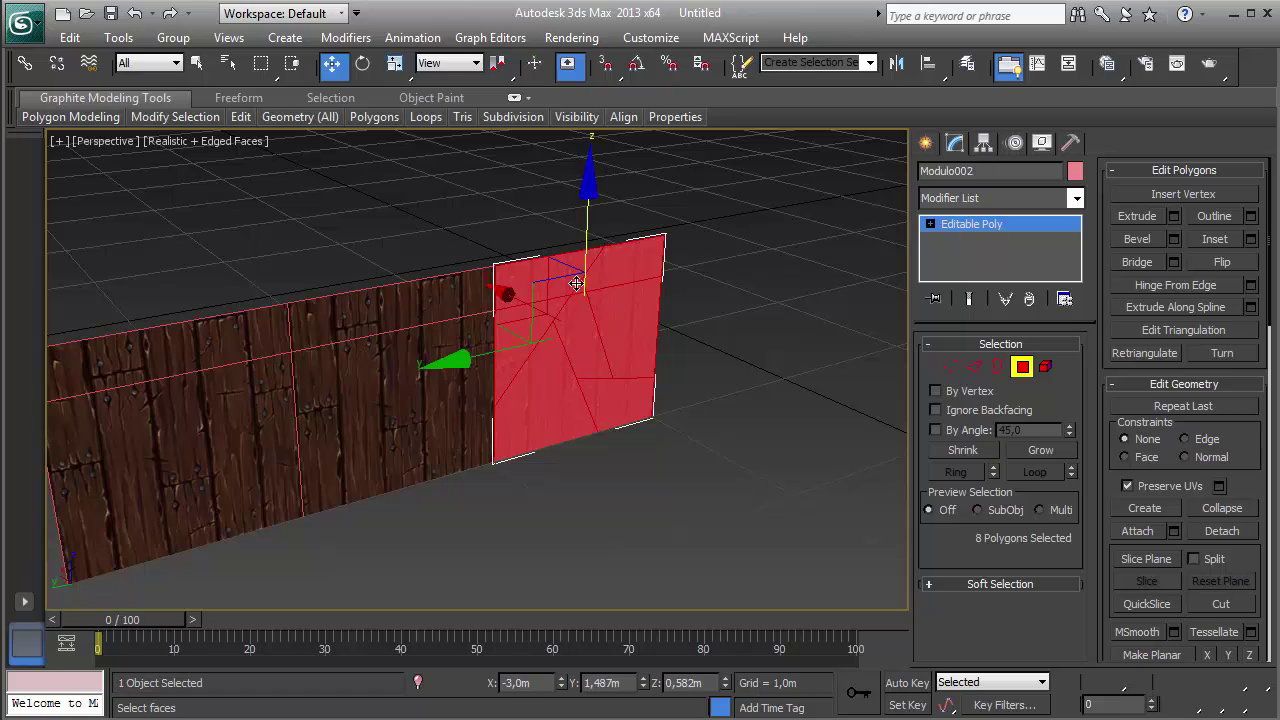
click(576, 284)
click(578, 312)
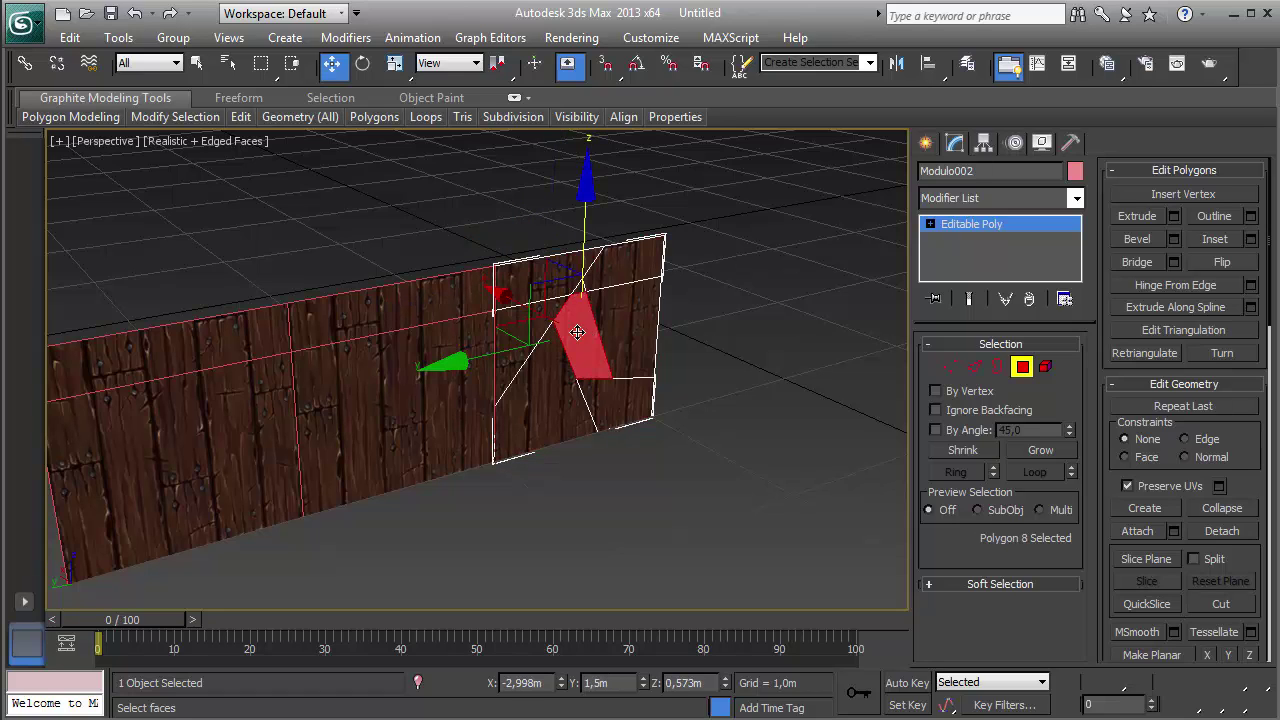
ctrl+click(581, 287)
key(shift+e)
drag(581, 334, 585, 337)
key(Delete)
key(w)
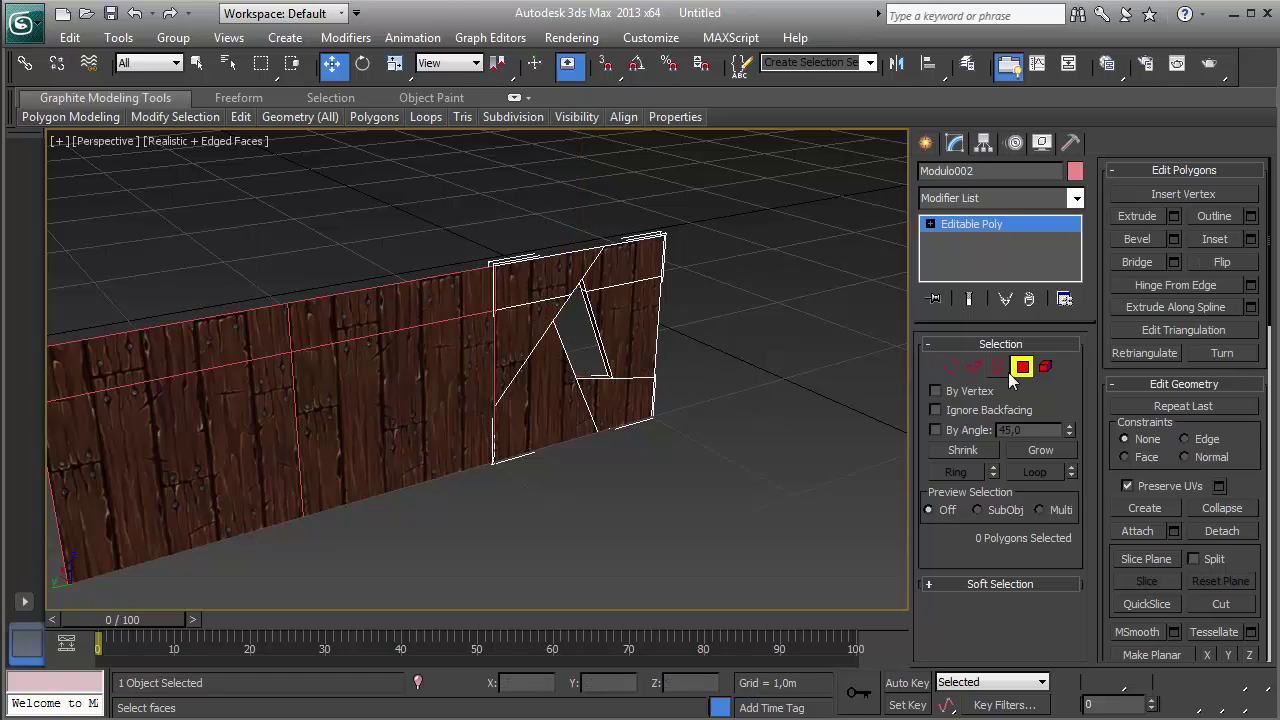
Step: Leave polygon editing and inspect the wall with the broken opening without edged faces, then restore the edge display
click(1027, 368)
click(754, 472)
key(F4)
click(605, 409)
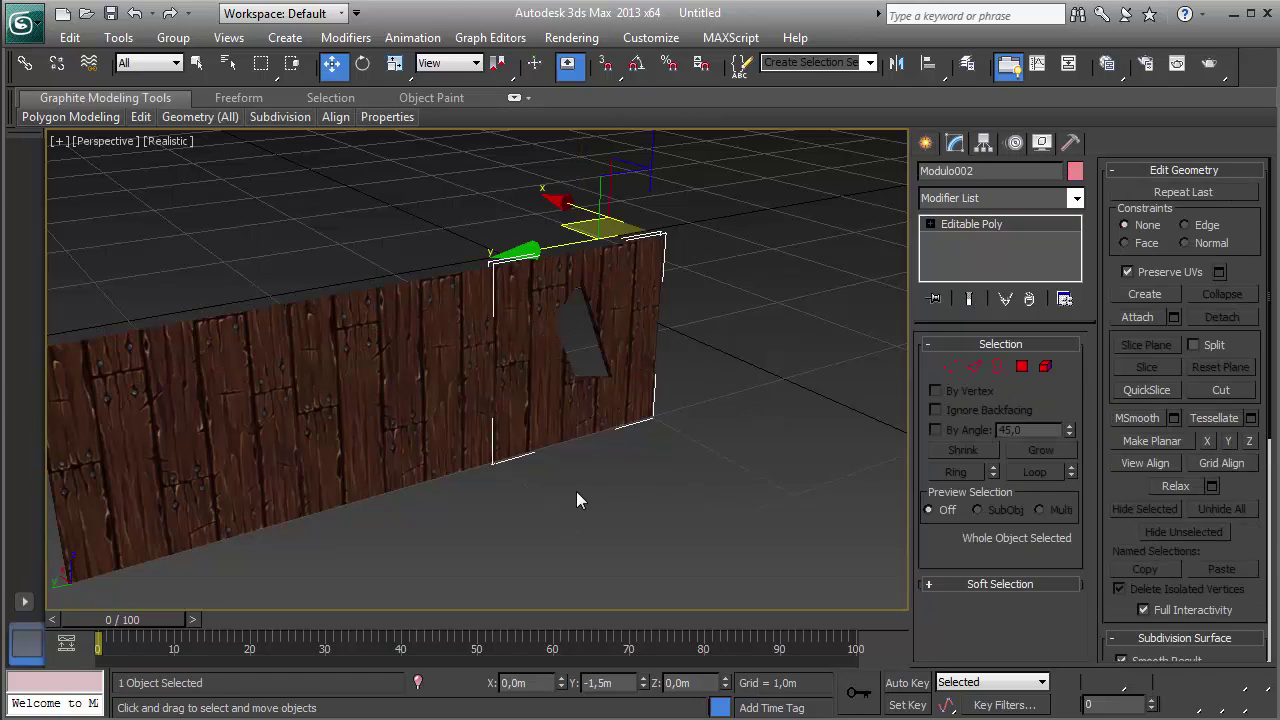
alt+middle_drag(577, 500, 620, 433)
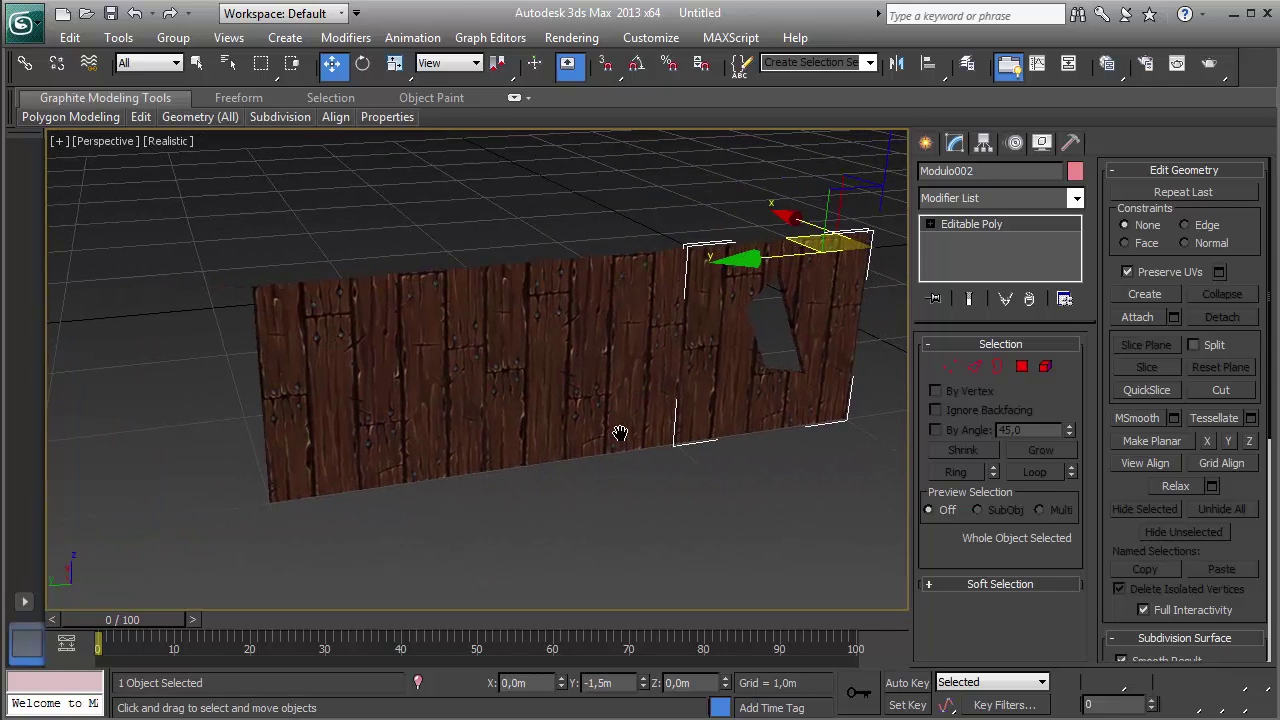
key(F4)
Step: Remove the horizontal edge running across the first wall segment, Modulo
scroll(390, 402, up, 4)
click(394, 397)
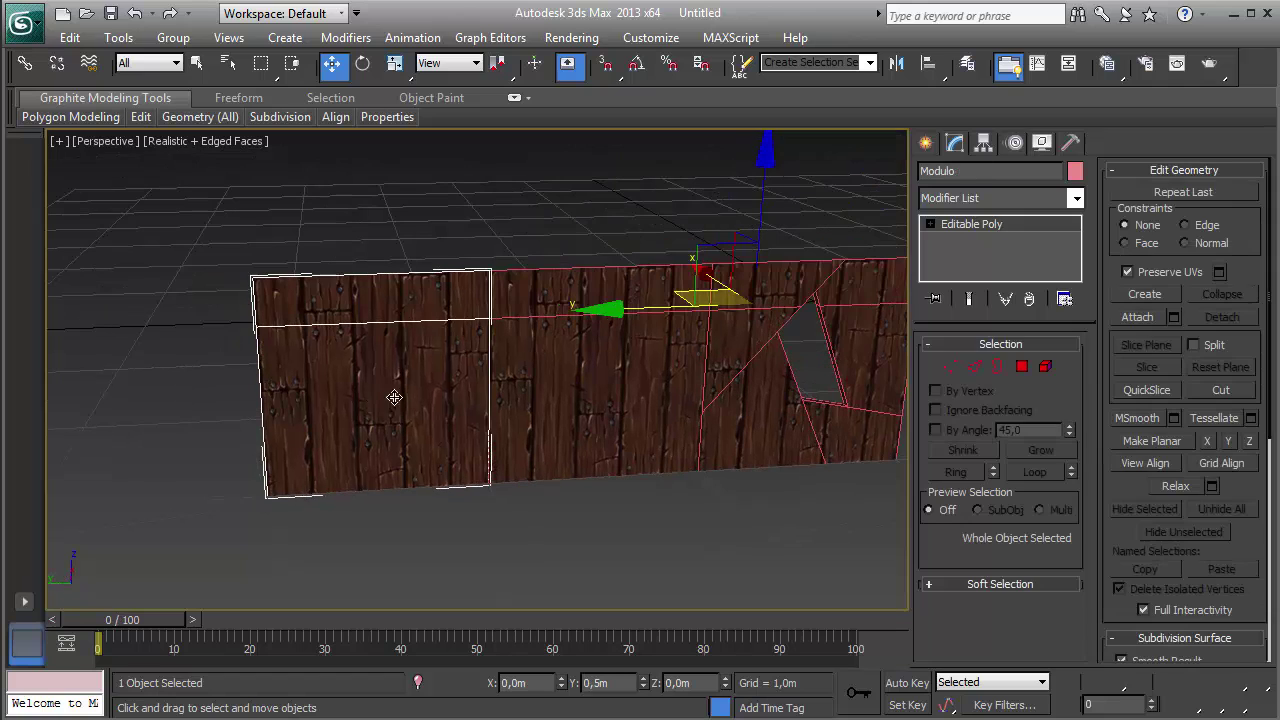
click(974, 366)
click(434, 352)
click(423, 386)
scroll(423, 386, up, 5)
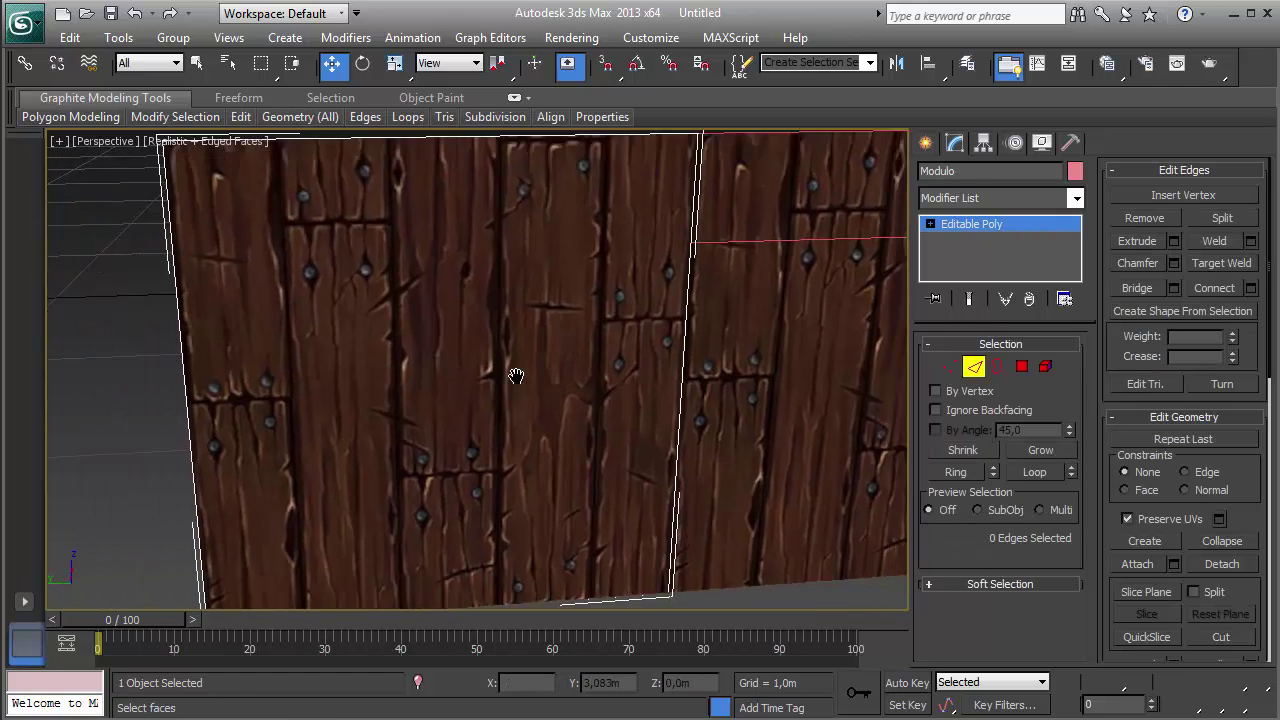
scroll(516, 376, down, 5)
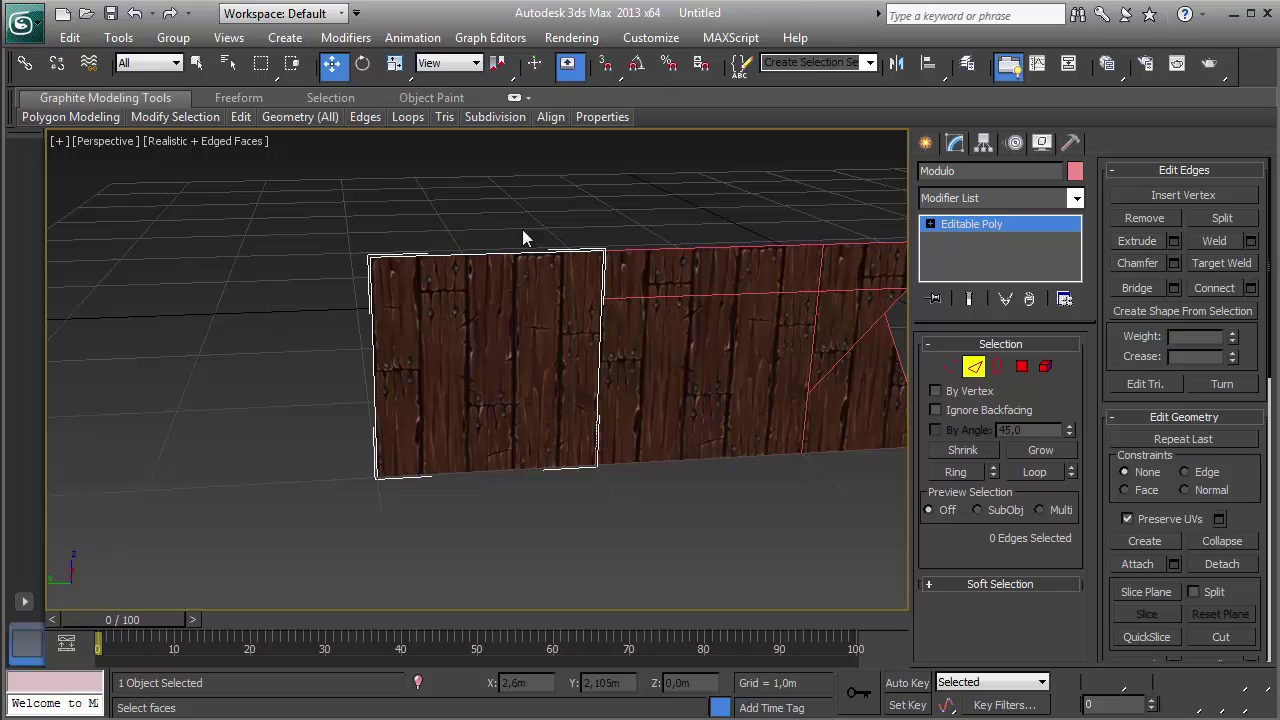
Step: Connect Modulo's top and bottom edges with 4 segments to divide the wall into vertical planks
click(485, 490)
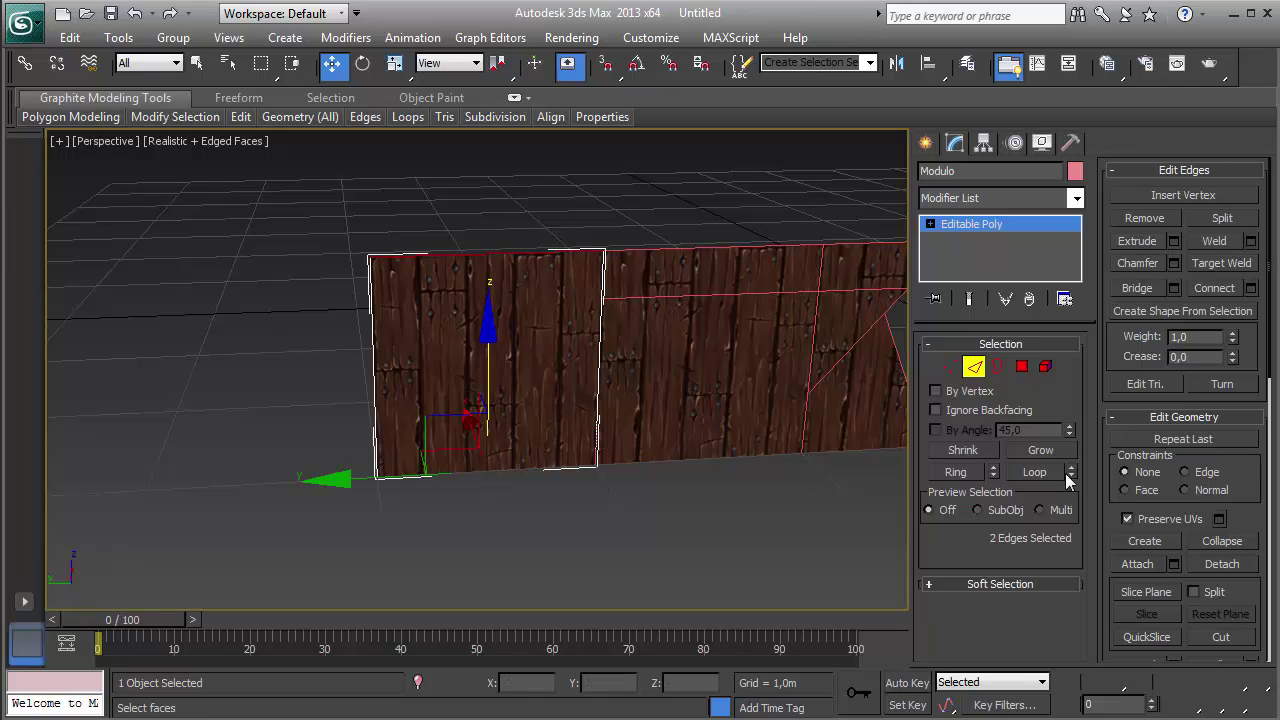
click(1252, 288)
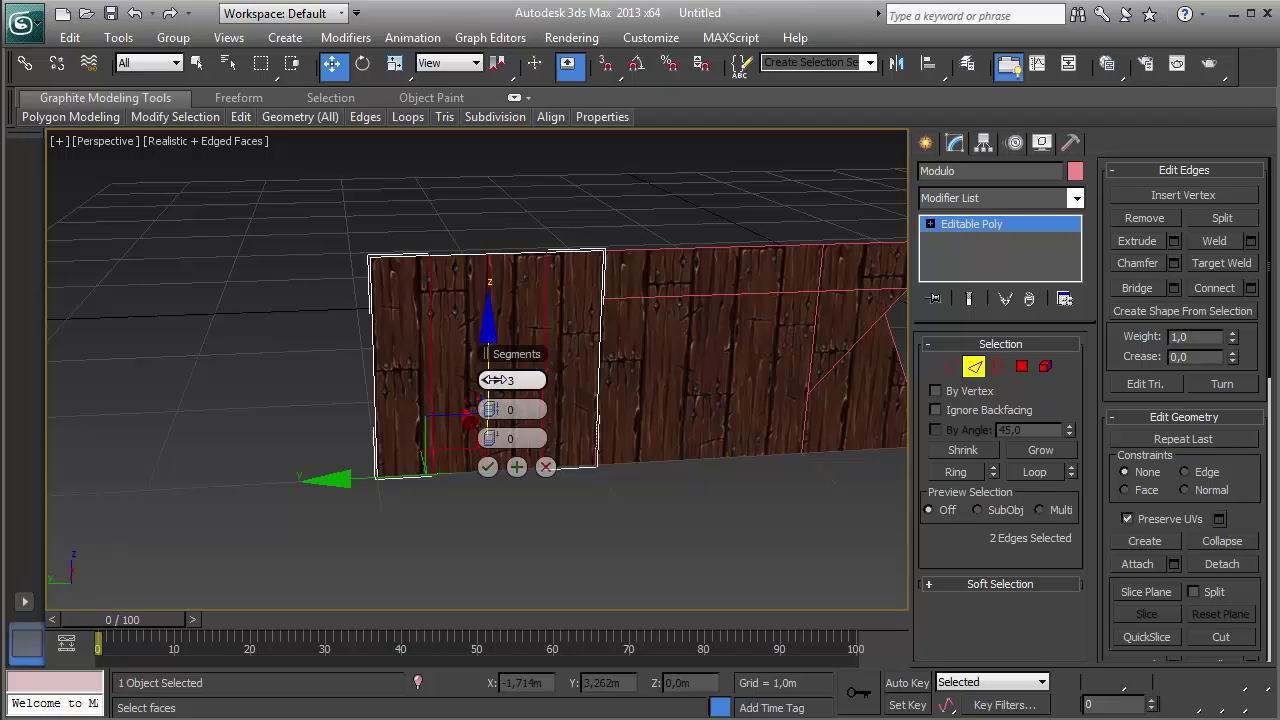
drag(490, 380, 458, 285)
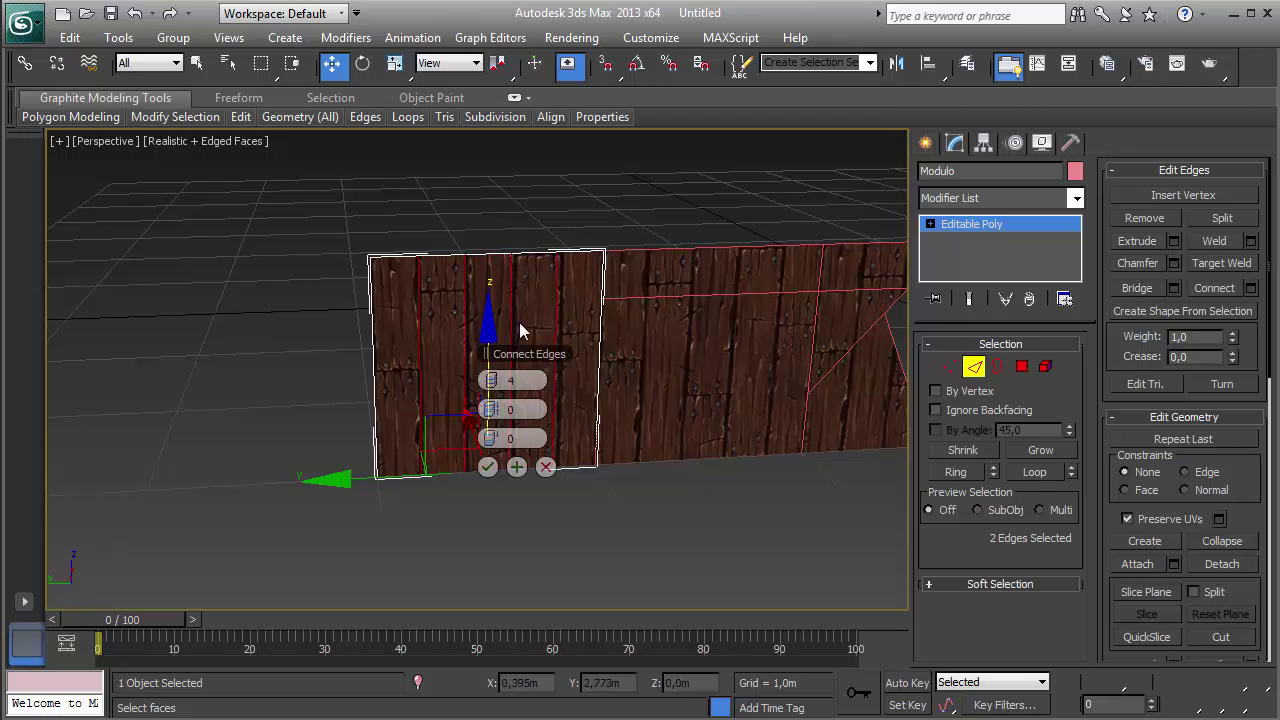
click(487, 467)
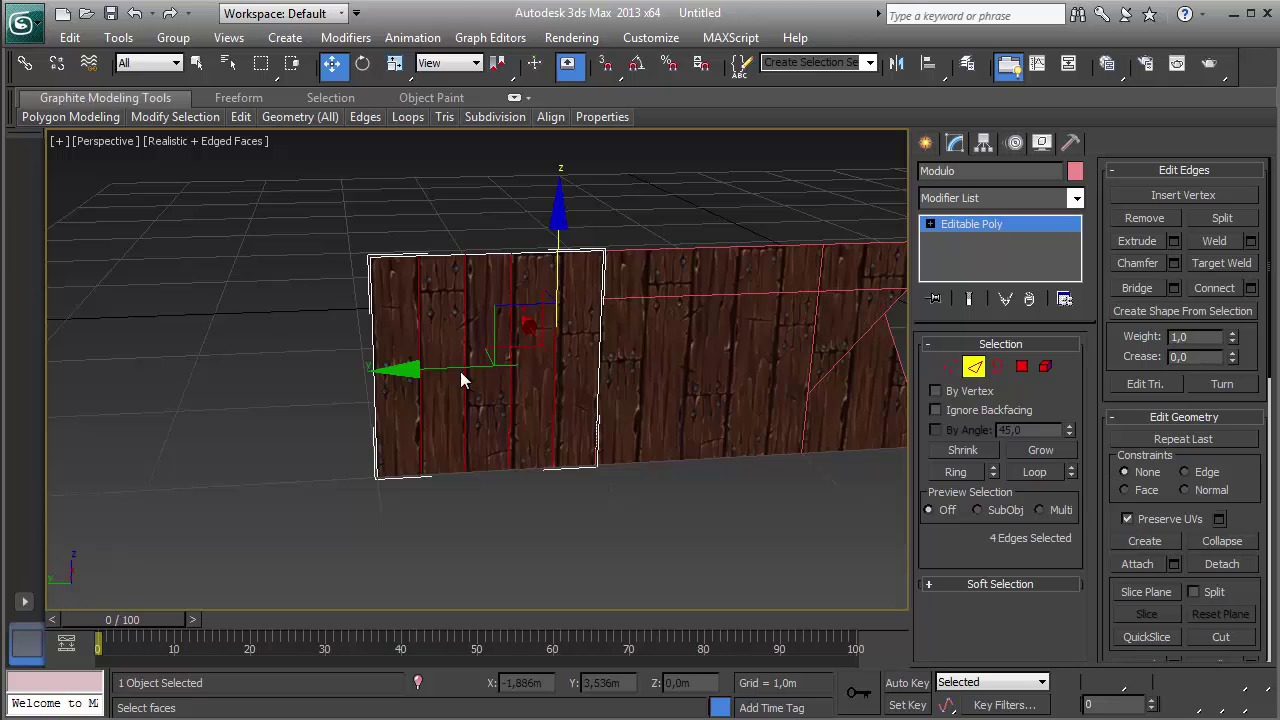
Step: Shift Modulo's vertical edges along Y onto the dark gaps between the textured planks
scroll(485, 362, up, 4)
click(602, 339)
click(619, 338)
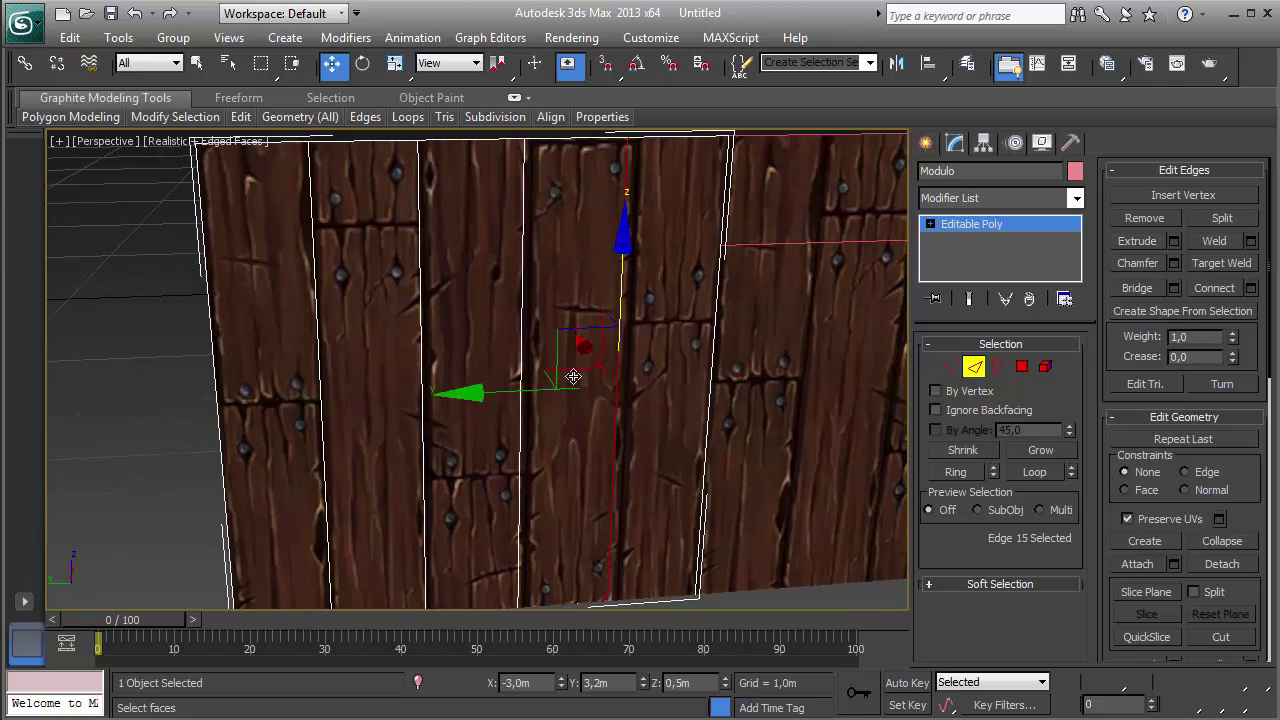
click(518, 344)
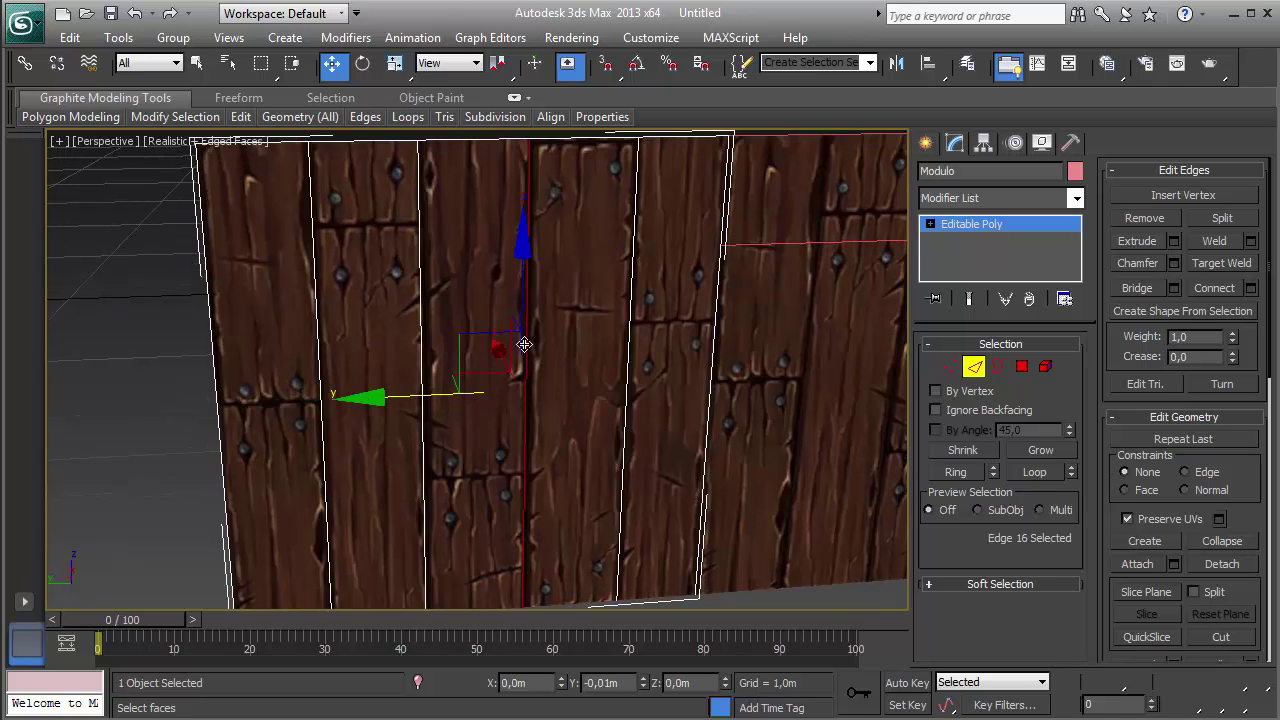
drag(422, 342, 429, 346)
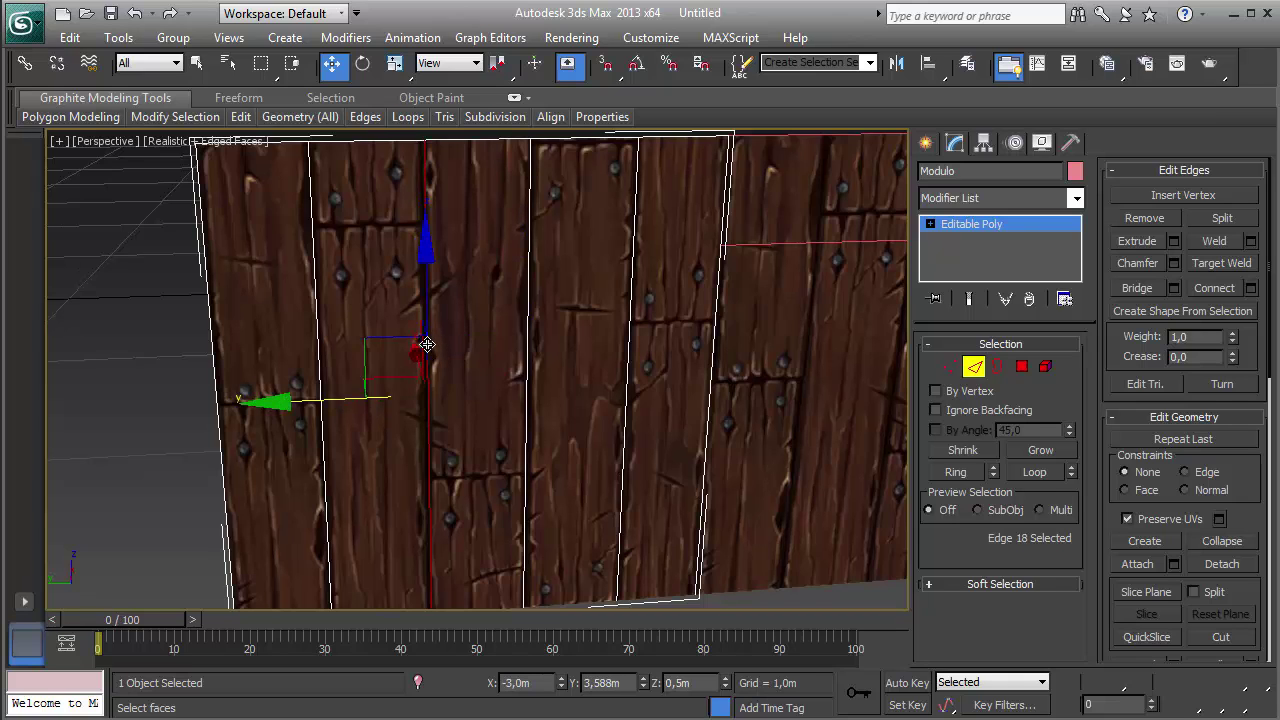
Step: Connect the second plank's side edges with a single horizontal edge and raise it to the seam, at Z about 0.842 m
middle_drag(428, 346, 479, 383)
drag(503, 290, 505, 291)
key(ctrl+shift+e)
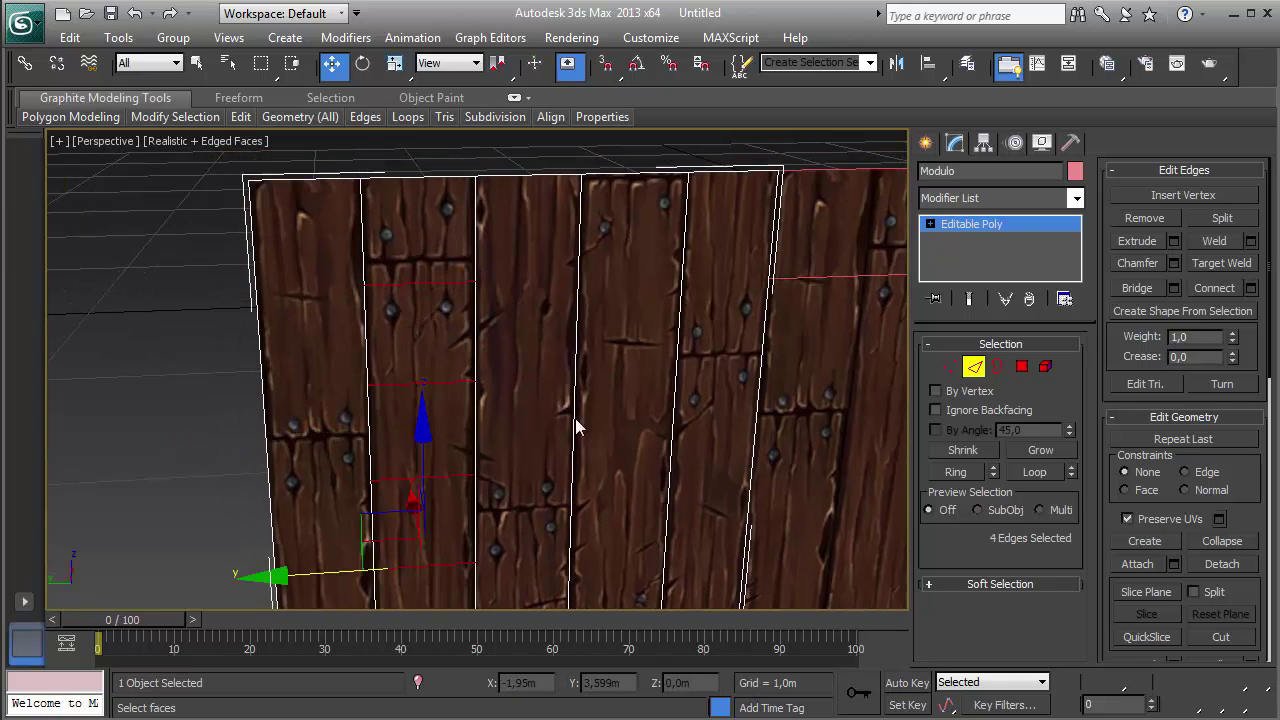
key(ctrl+z)
click(1250, 287)
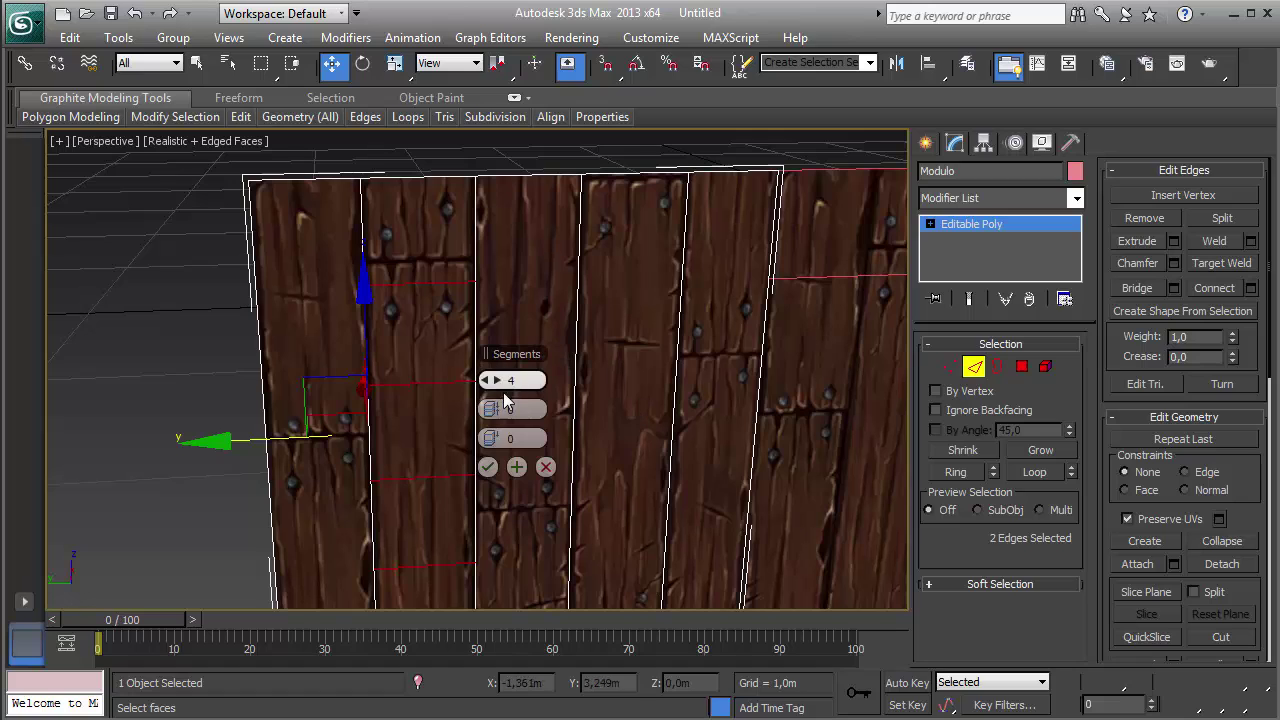
click(487, 466)
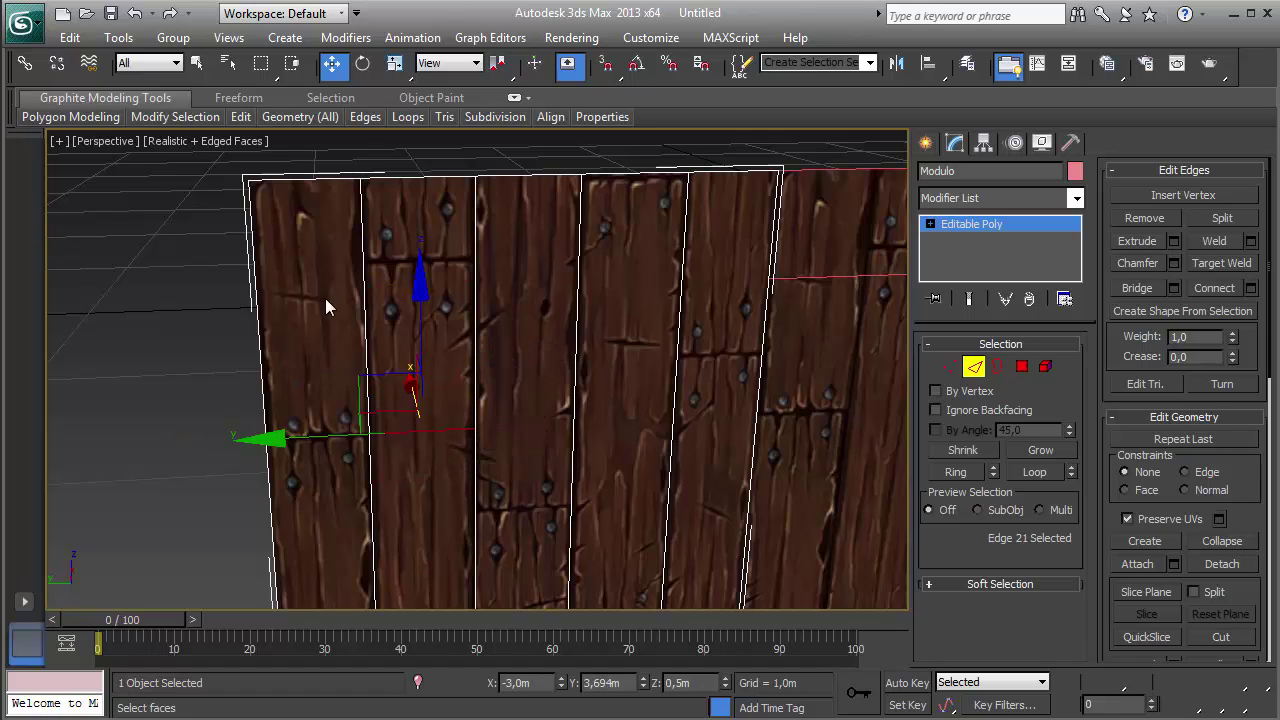
drag(452, 173, 471, 131)
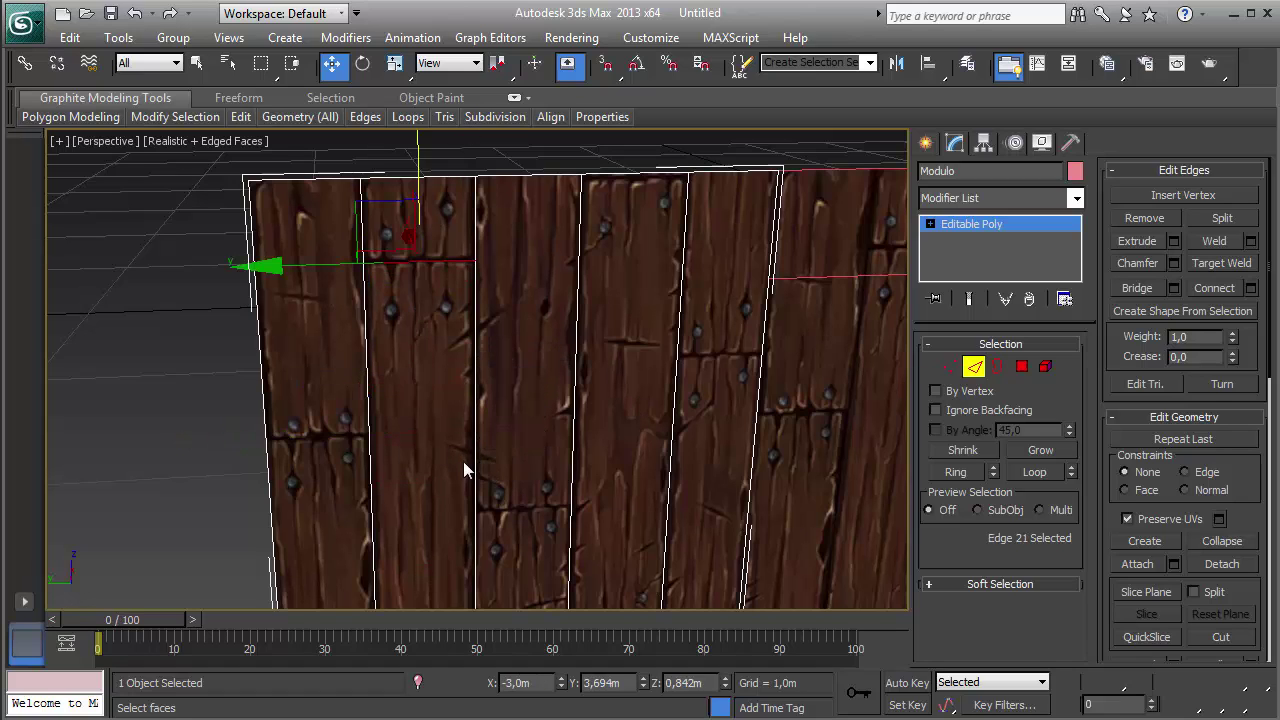
Step: Add a horizontal edge across the first and third planks, aligning each with its seam, the third's at Z about 0.32 m
click(300, 425)
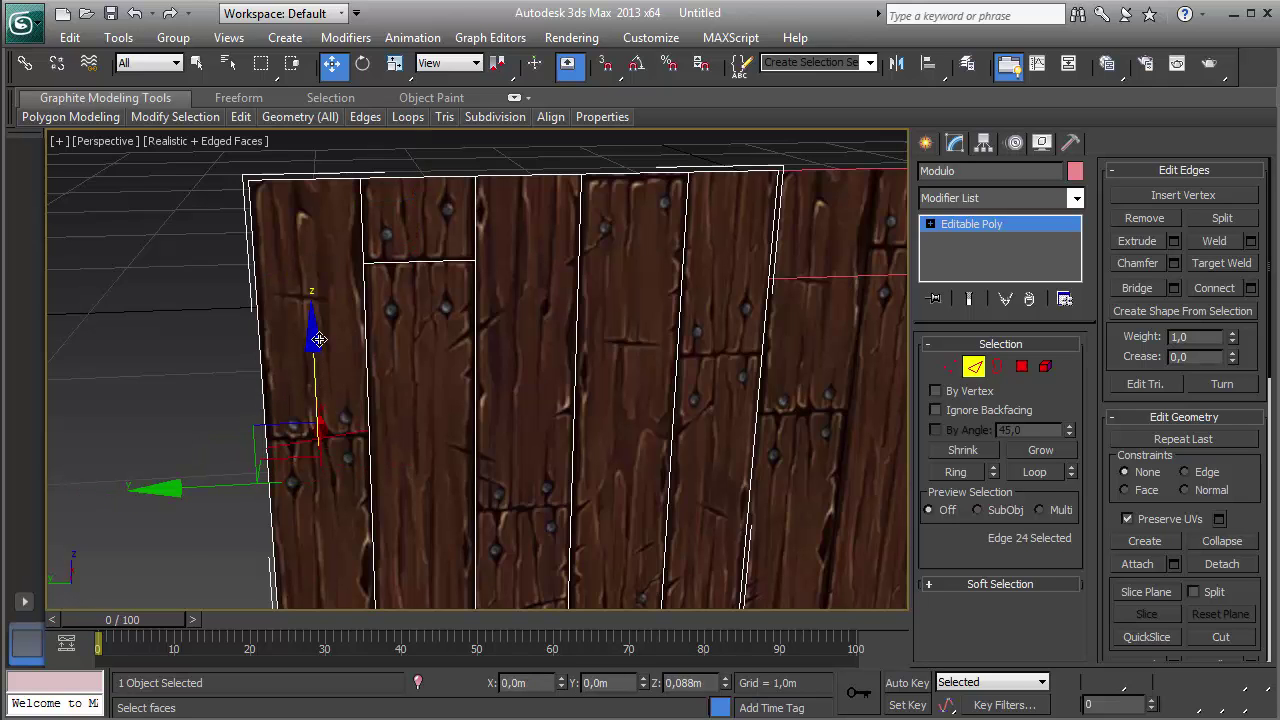
key(r)
middle_drag(575, 284, 525, 125)
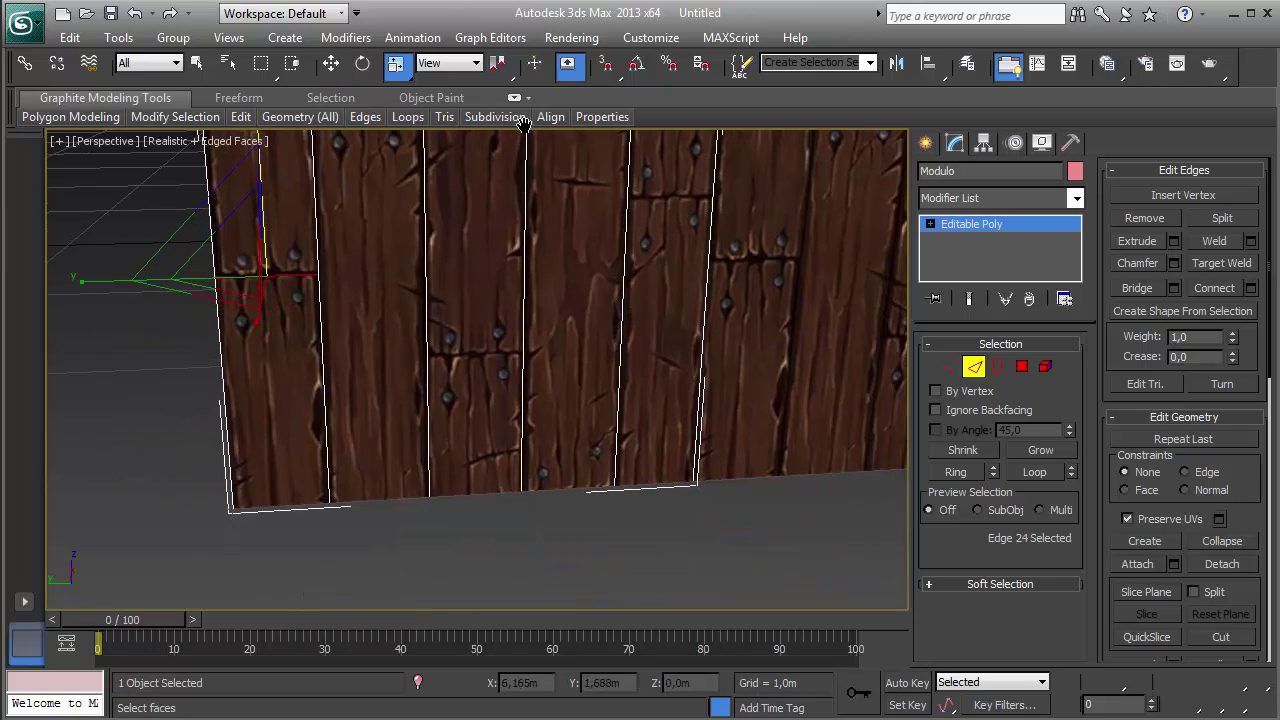
drag(547, 311, 311, 397)
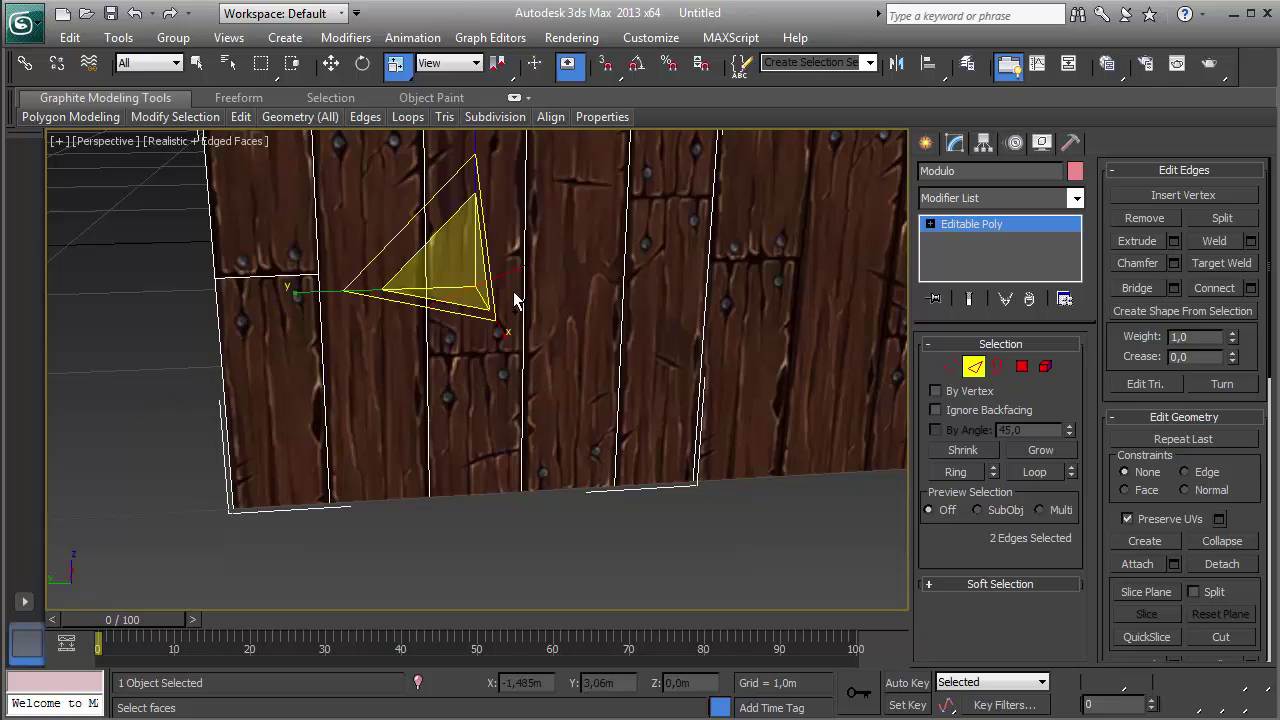
click(513, 291)
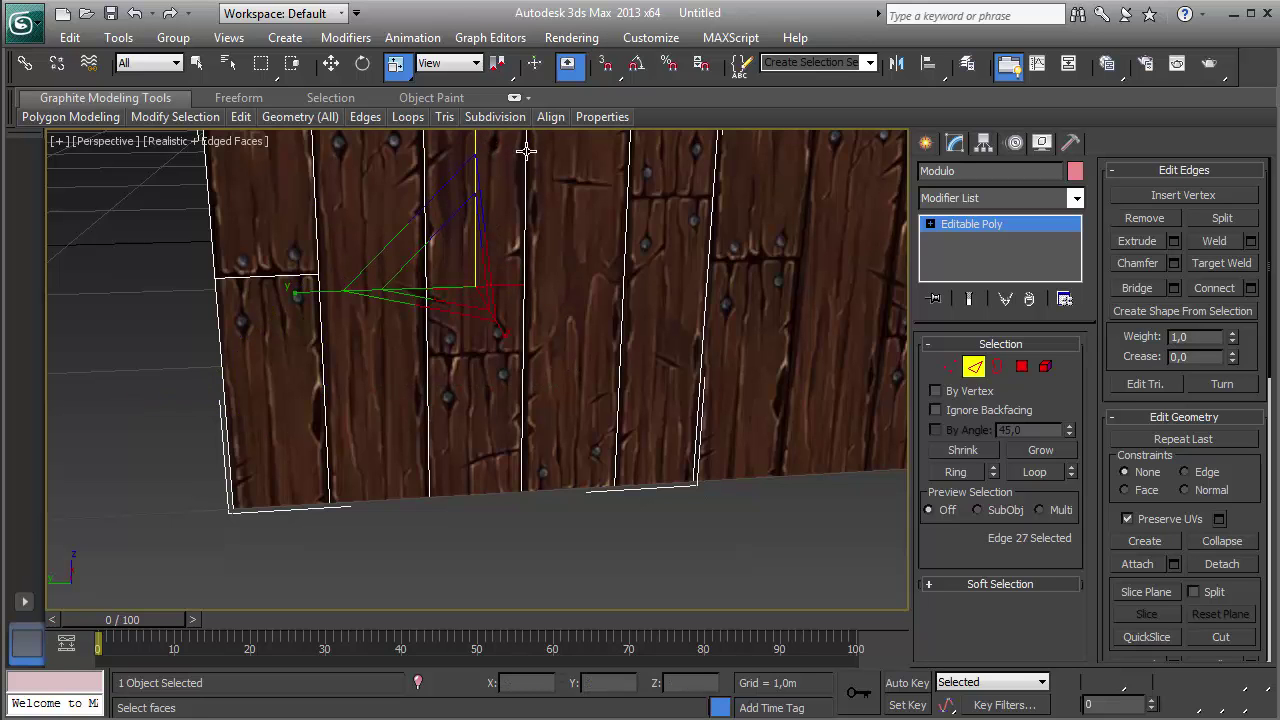
key(w)
middle_drag(565, 155, 513, 325)
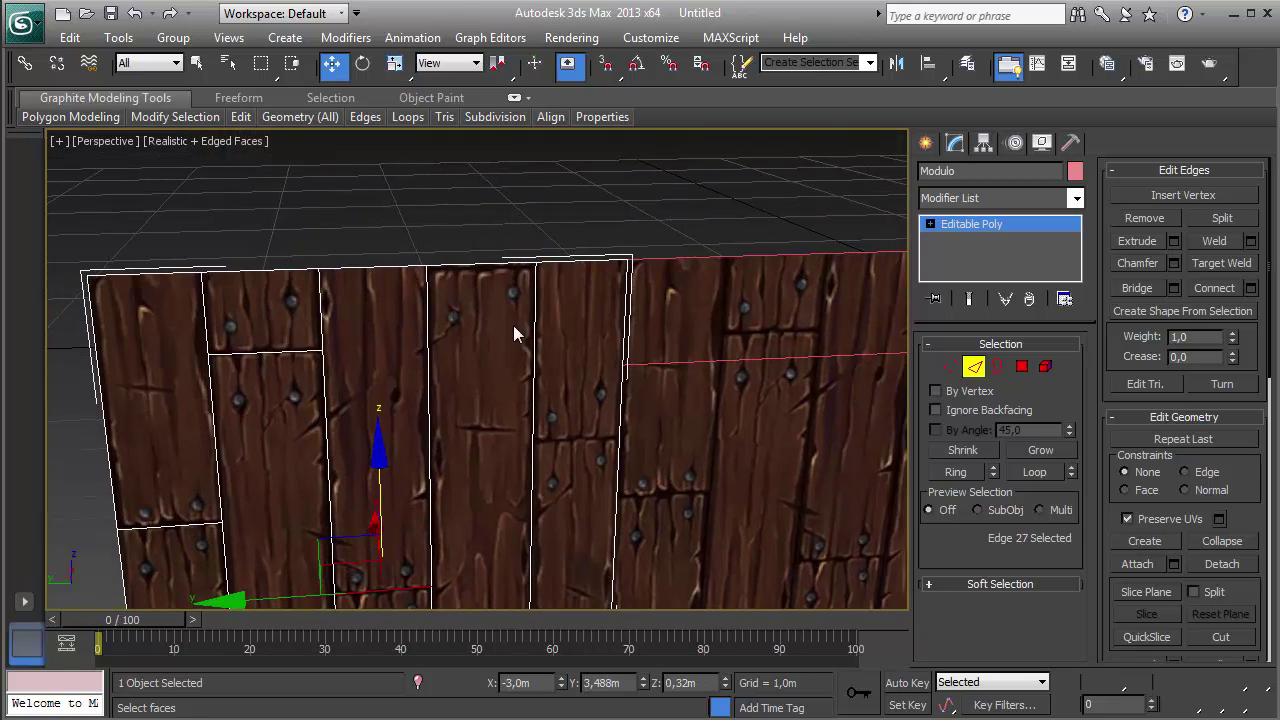
Step: Add a horizontal edge across the fifth plank, flatten it with a Z scale of 1, and align it with the seam at Z about 0.634 m
middle_drag(597, 400, 553, 262)
drag(442, 260, 603, 275)
click(567, 250)
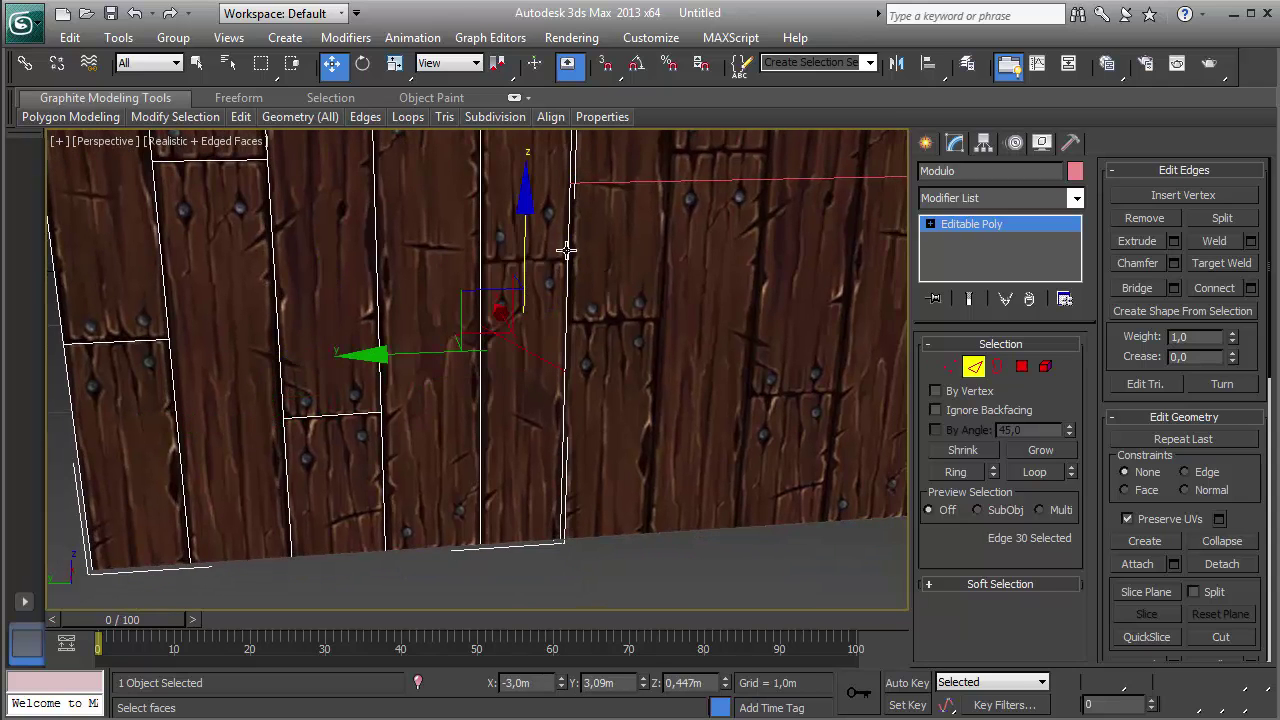
key(r)
middle_drag(530, 133, 553, 238)
double_click(688, 683)
text(5)
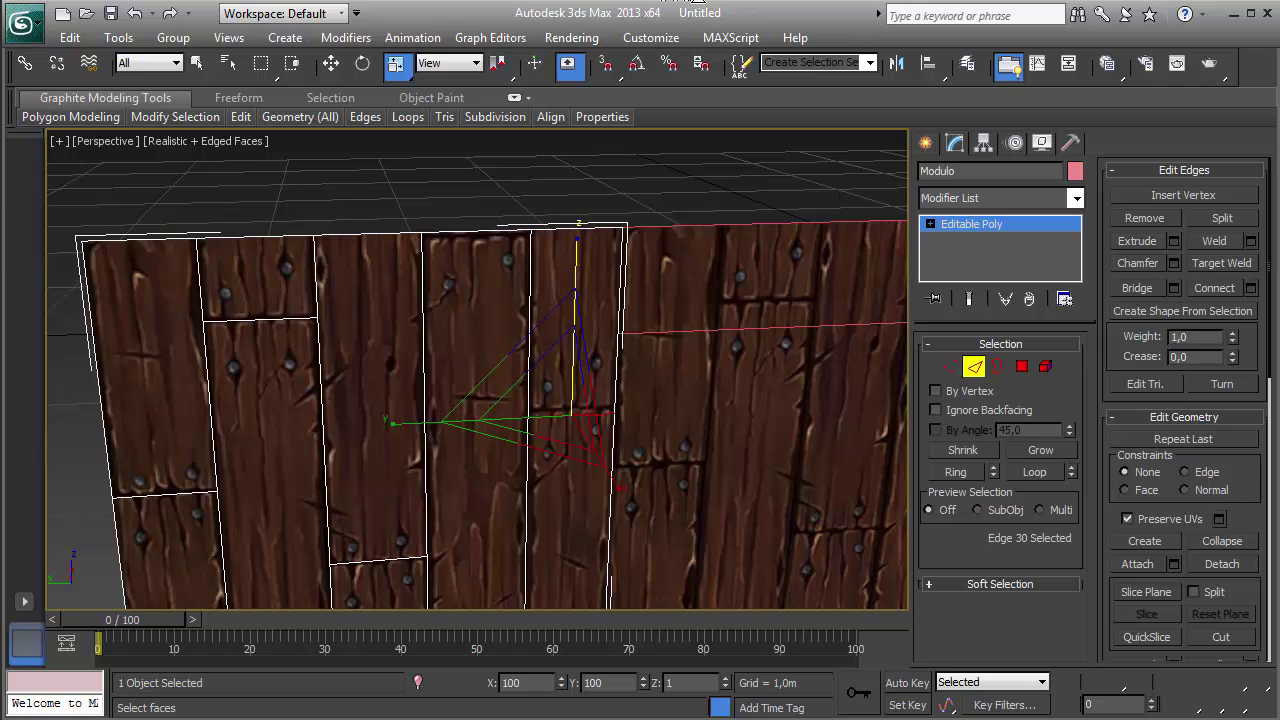
text(w)
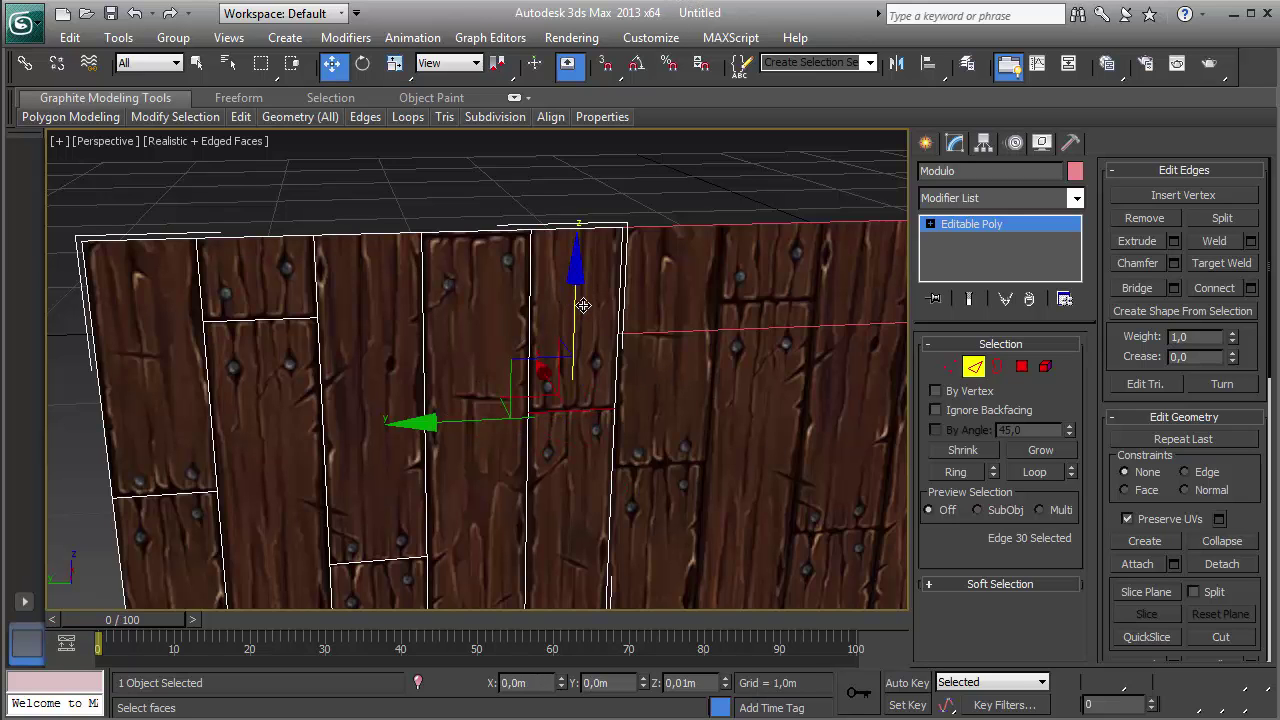
alt+middle_drag(583, 305, 690, 292)
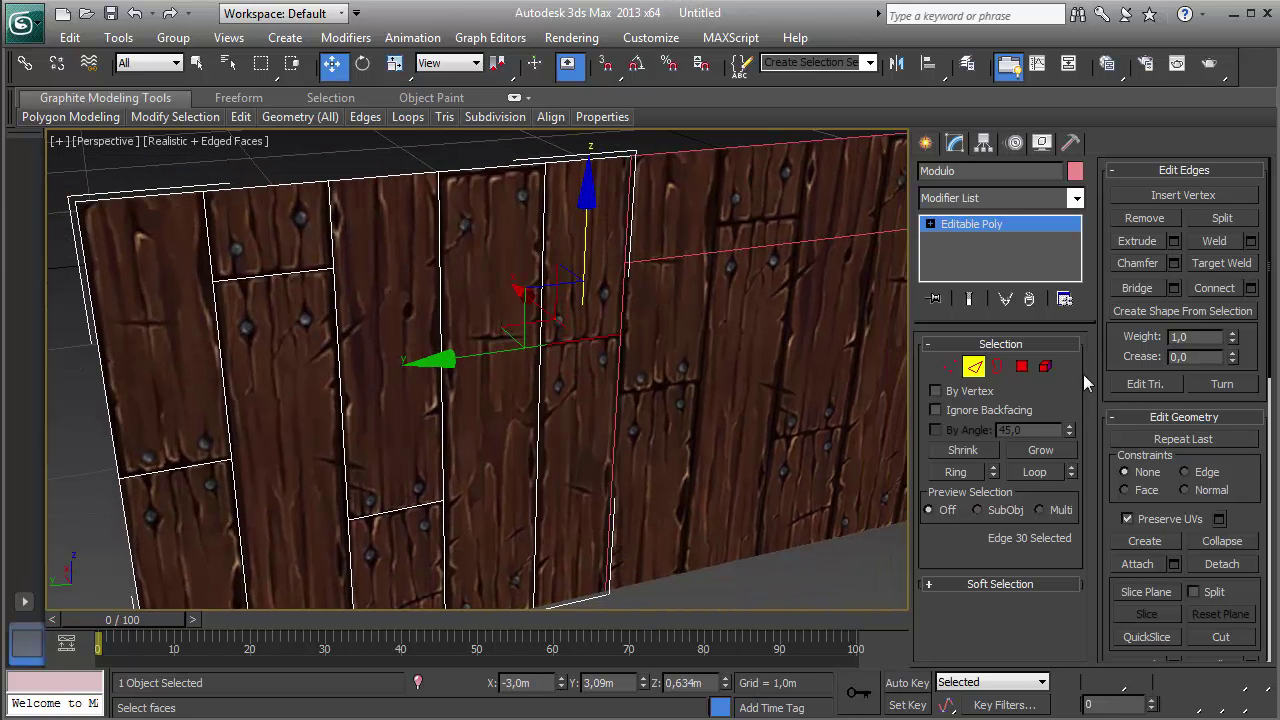
Step: Select the full-height polygon of Modulo's fourth plank and extrude it outward to X about -3.039 m
click(1019, 366)
click(413, 355)
scroll(459, 468, down, 5)
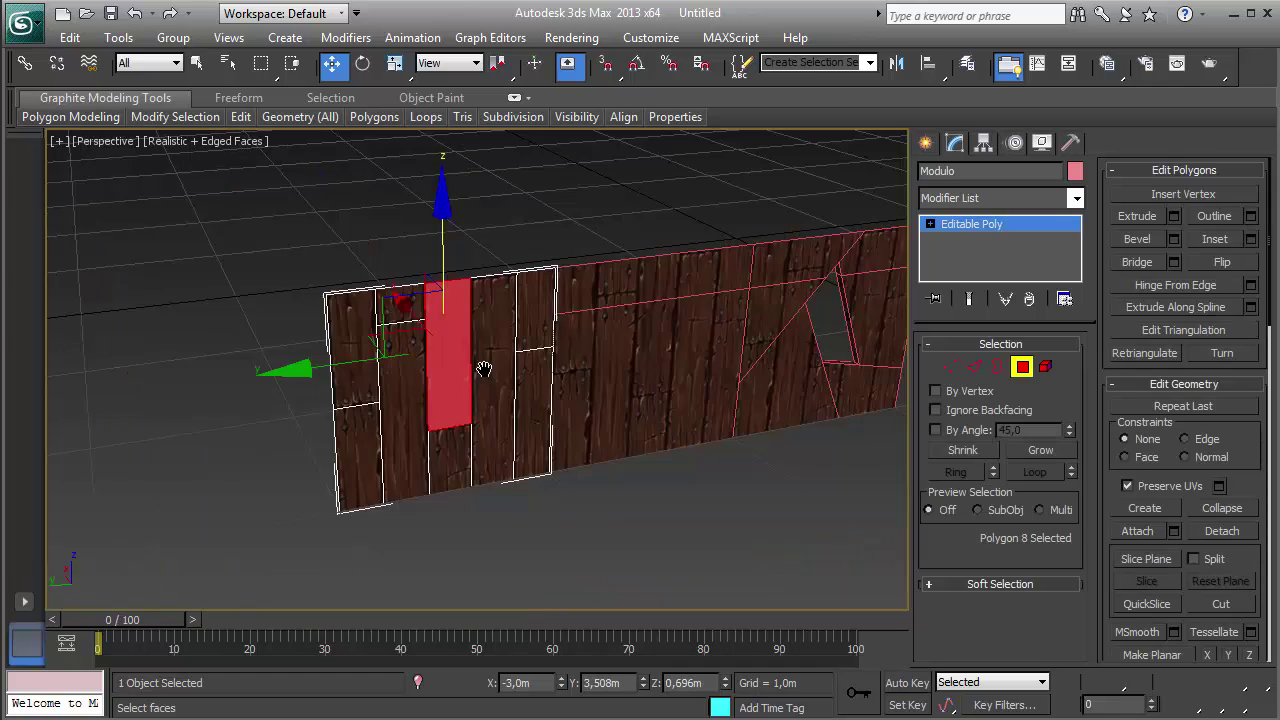
click(409, 443)
click(455, 440)
click(513, 376)
scroll(497, 354, up, 5)
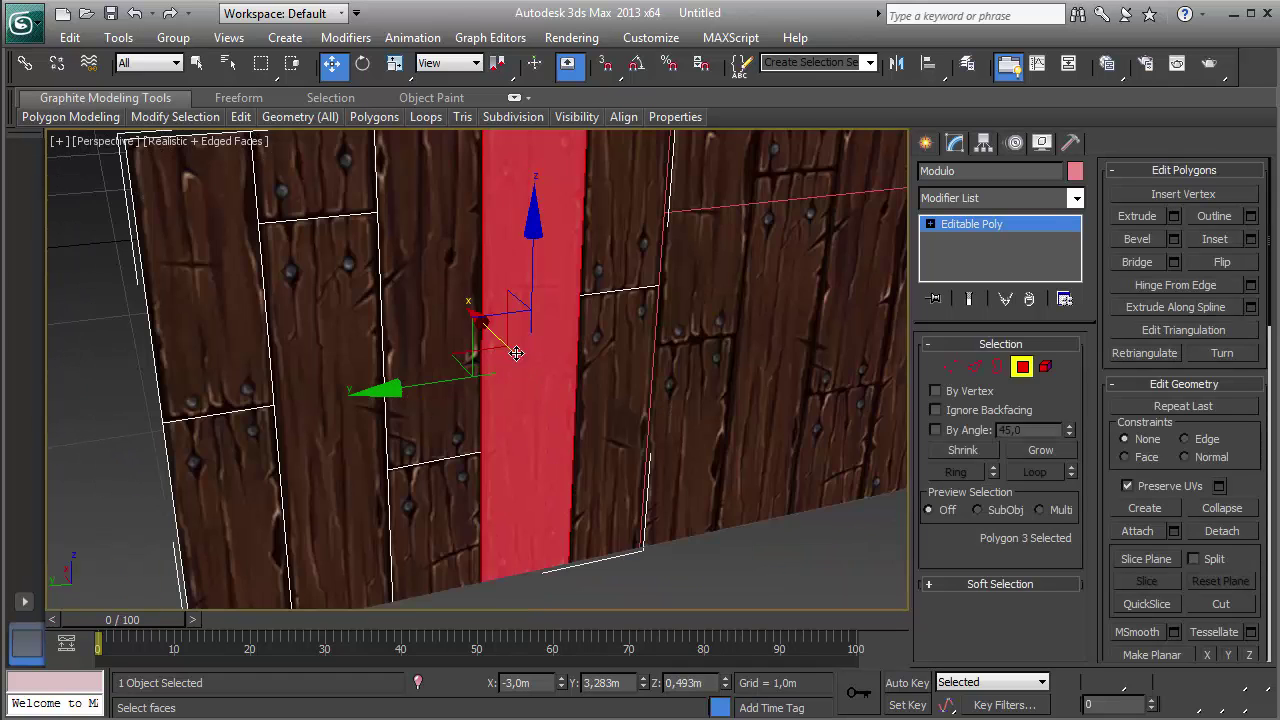
alt+middle_drag(516, 353, 519, 368)
key(shift+e)
drag(533, 343, 534, 313)
key(w)
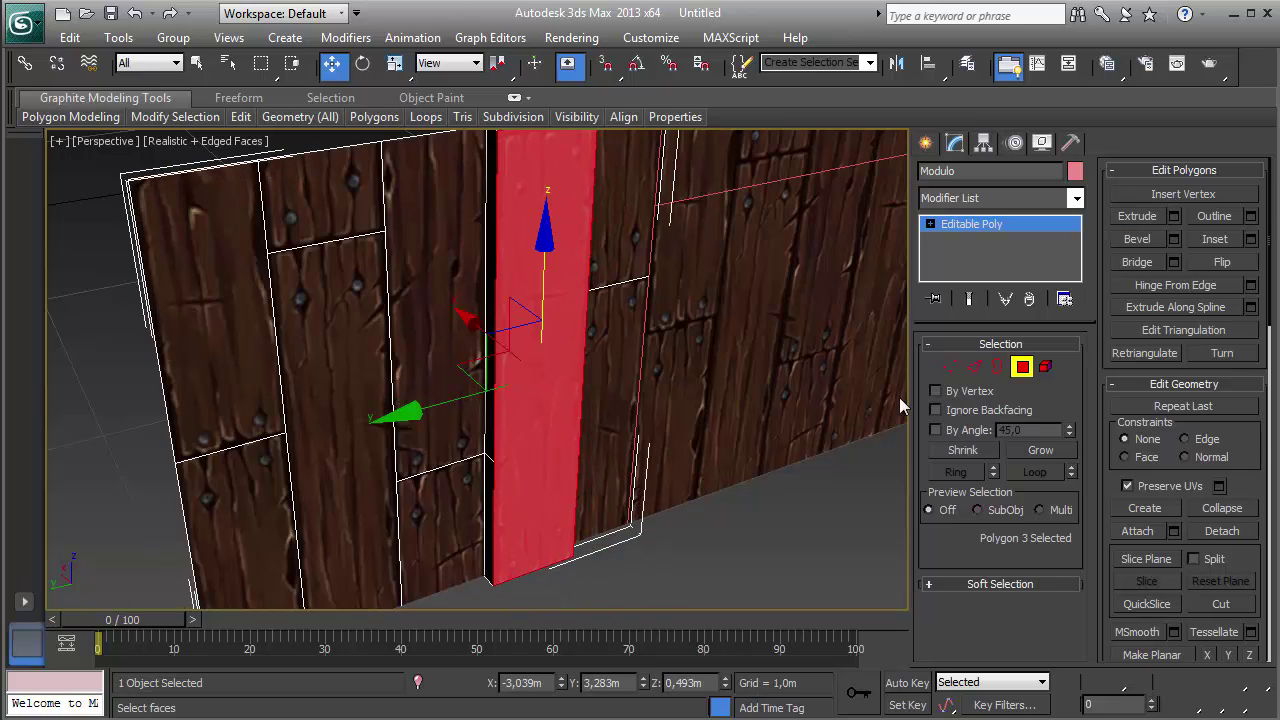
Step: Grow the selection to include the extruded plank's sides, detach these polygons as a separate object, and select that object
click(1045, 450)
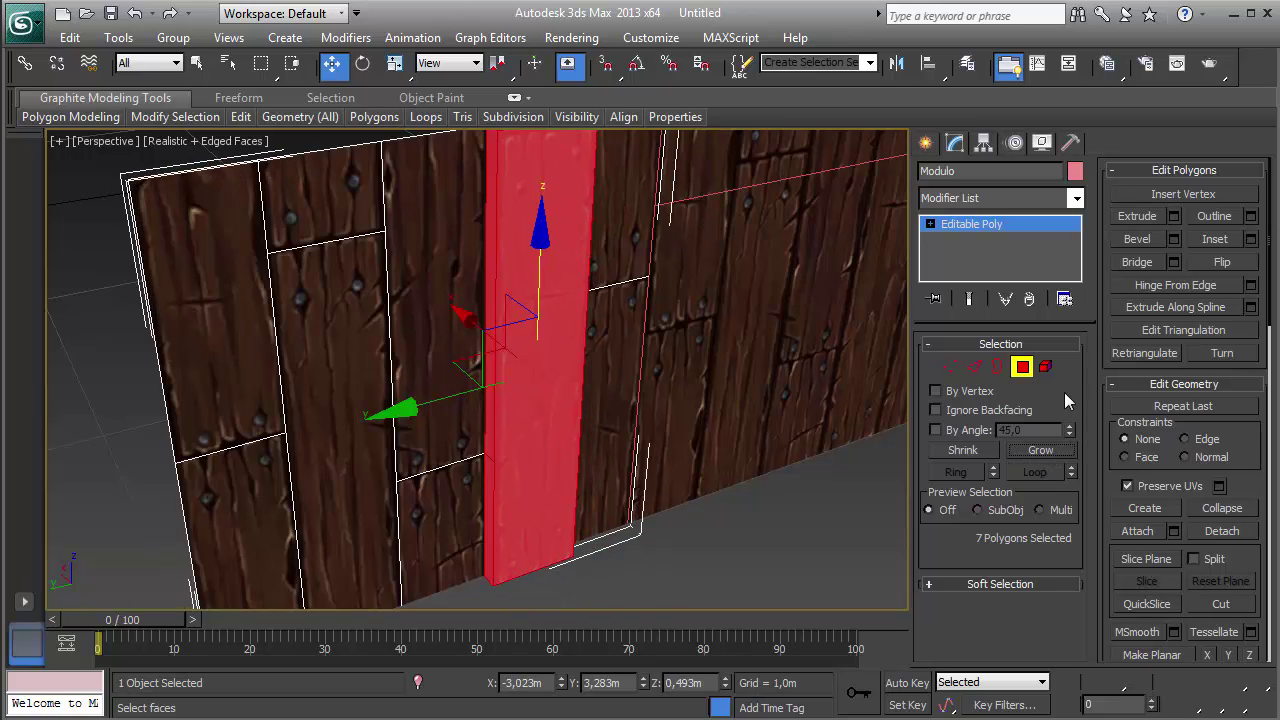
click(1222, 531)
click(685, 274)
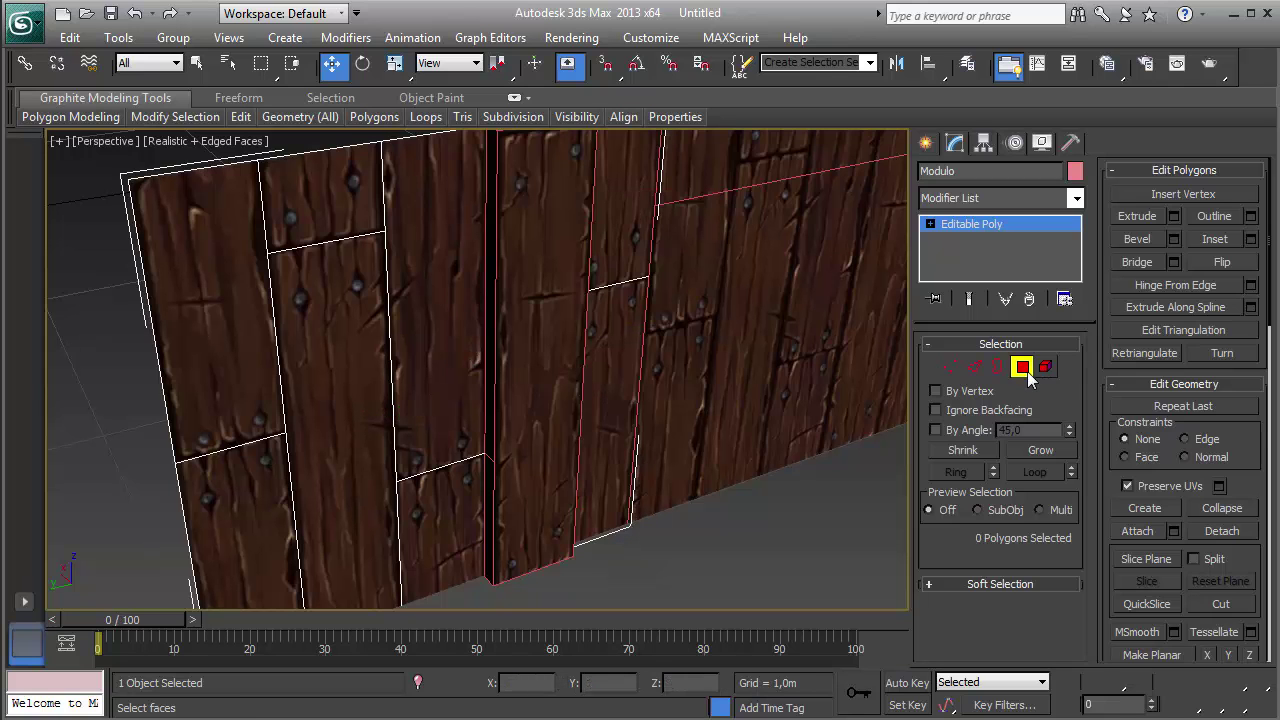
click(1022, 366)
click(560, 372)
Step: Center the detached plank's pivot to the object and finish adjusting the pivot
scroll(560, 372, down, 5)
key(e)
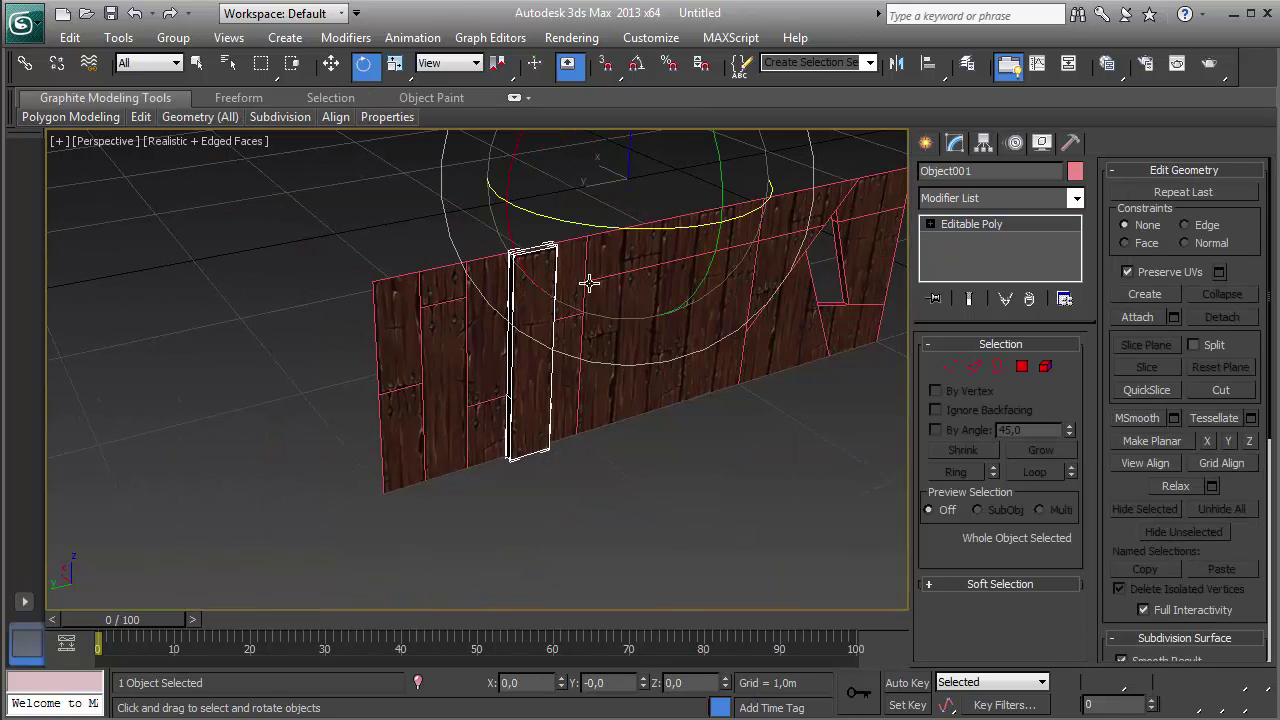
click(983, 143)
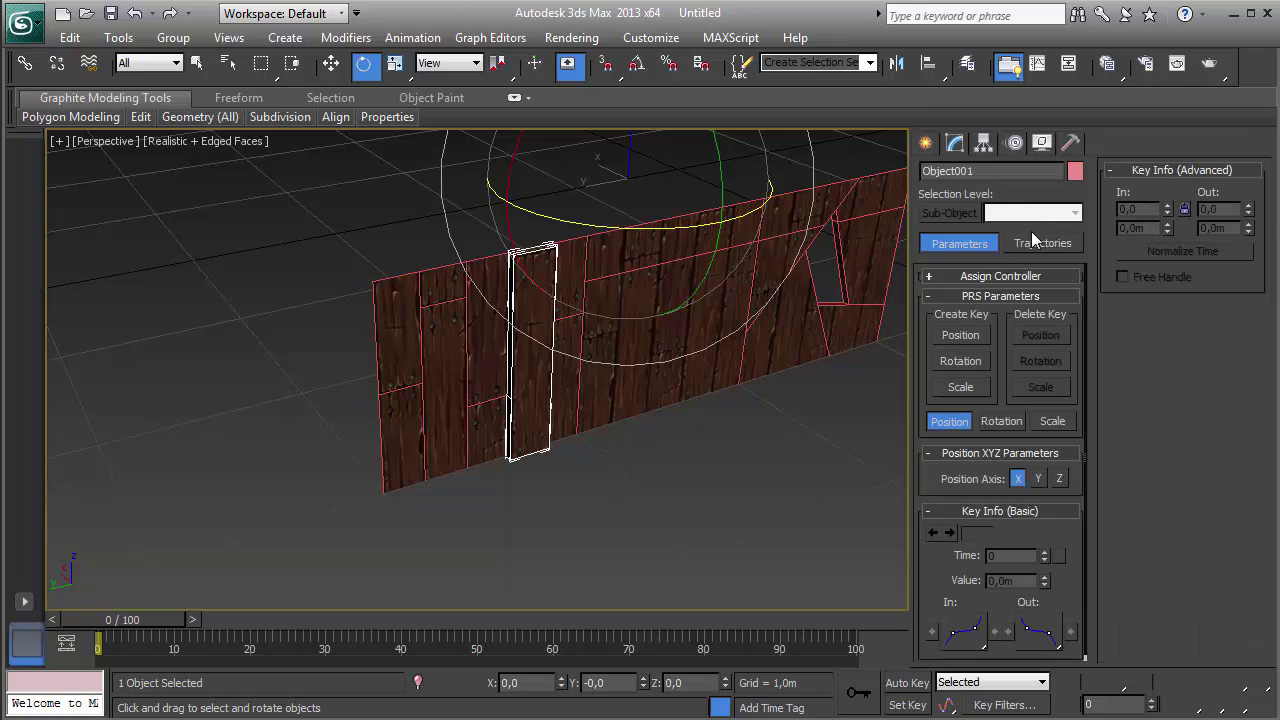
click(984, 145)
click(1013, 270)
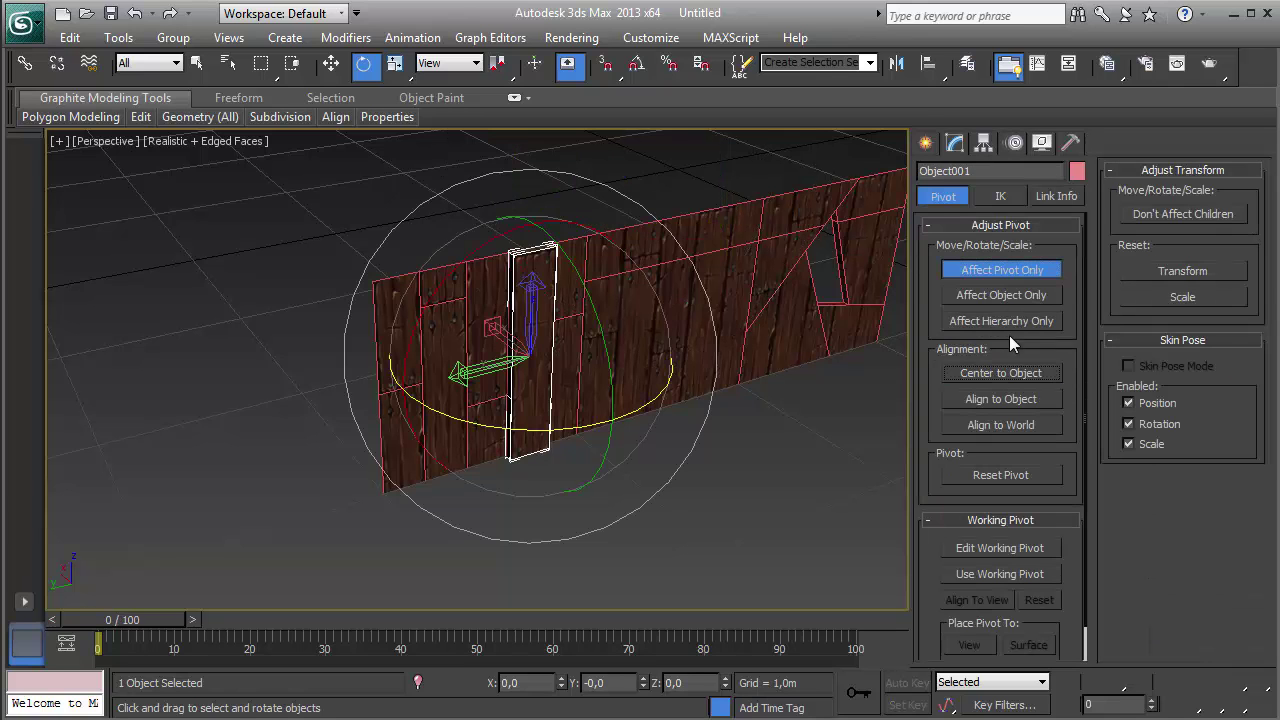
click(1013, 270)
Step: Try to rotate the detached plank about its centered pivot
alt+middle_drag(740, 378, 718, 346)
drag(608, 328, 623, 360)
right_click(626, 364)
Step: Clear the selection and examine the wall with its detached plank from different angles
alt+middle_drag(760, 424, 722, 412)
click(335, 312)
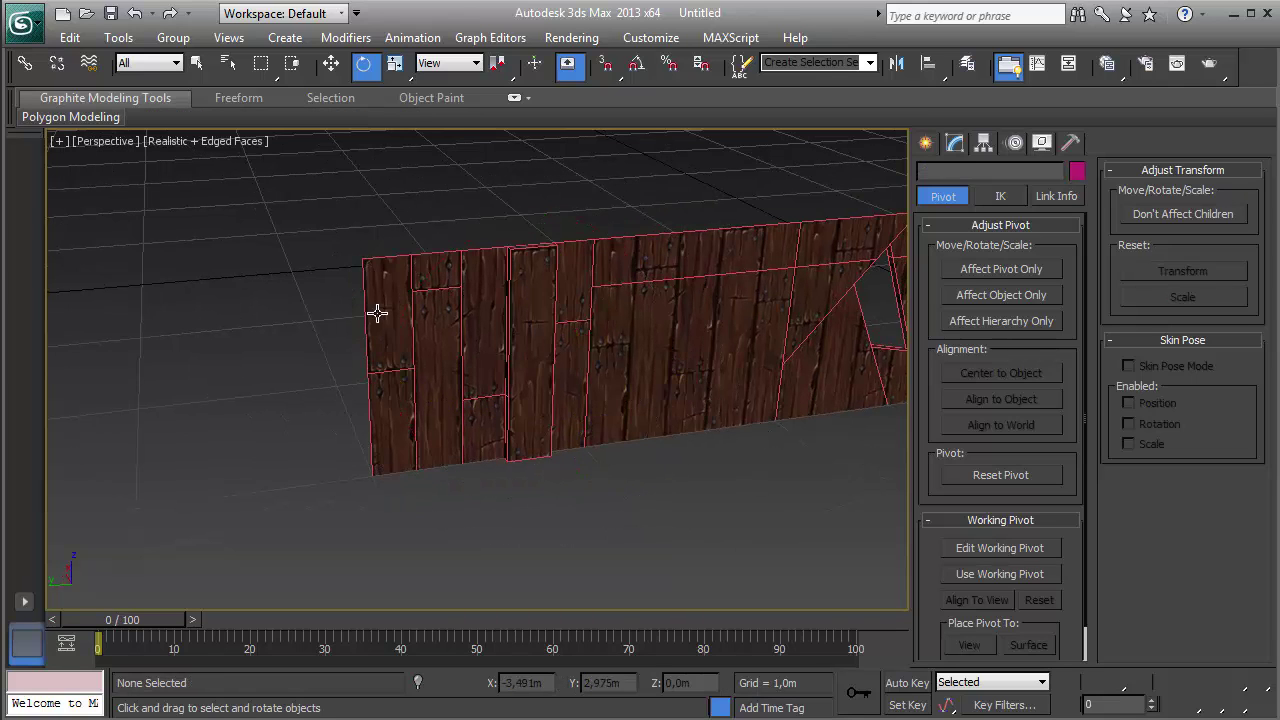
click(385, 320)
alt+middle_drag(615, 430, 702, 498)
click(700, 498)
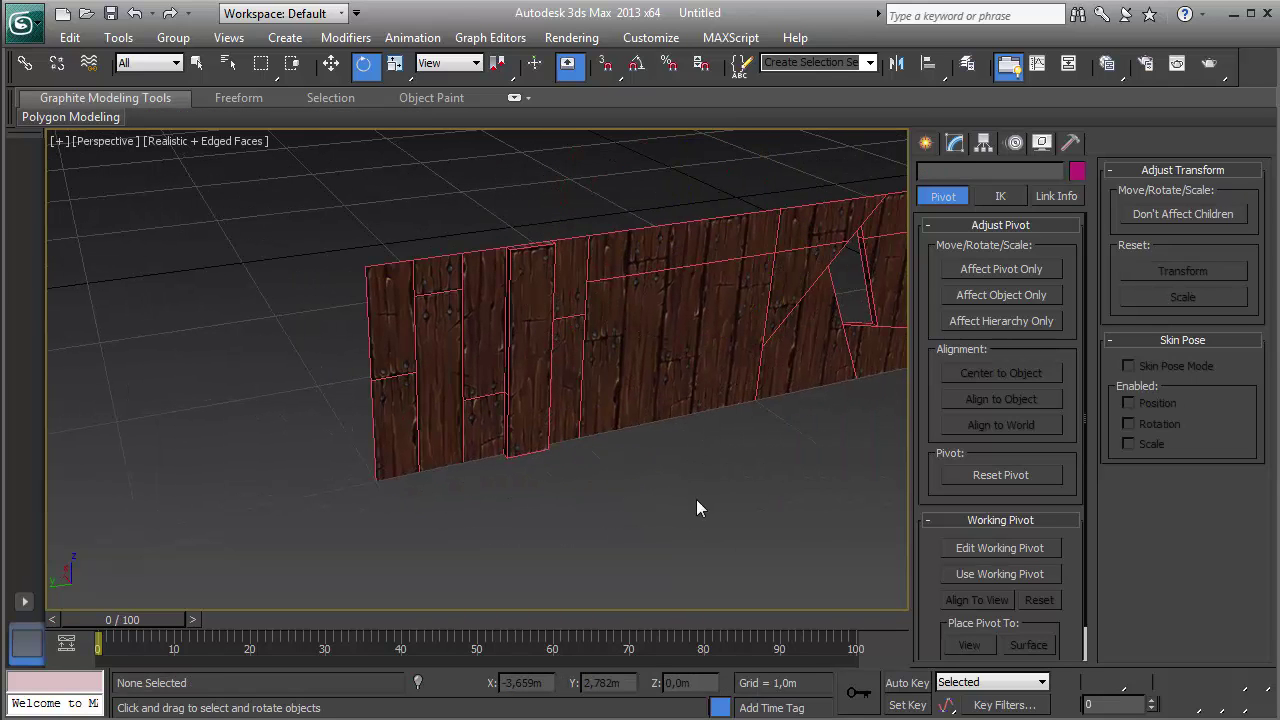